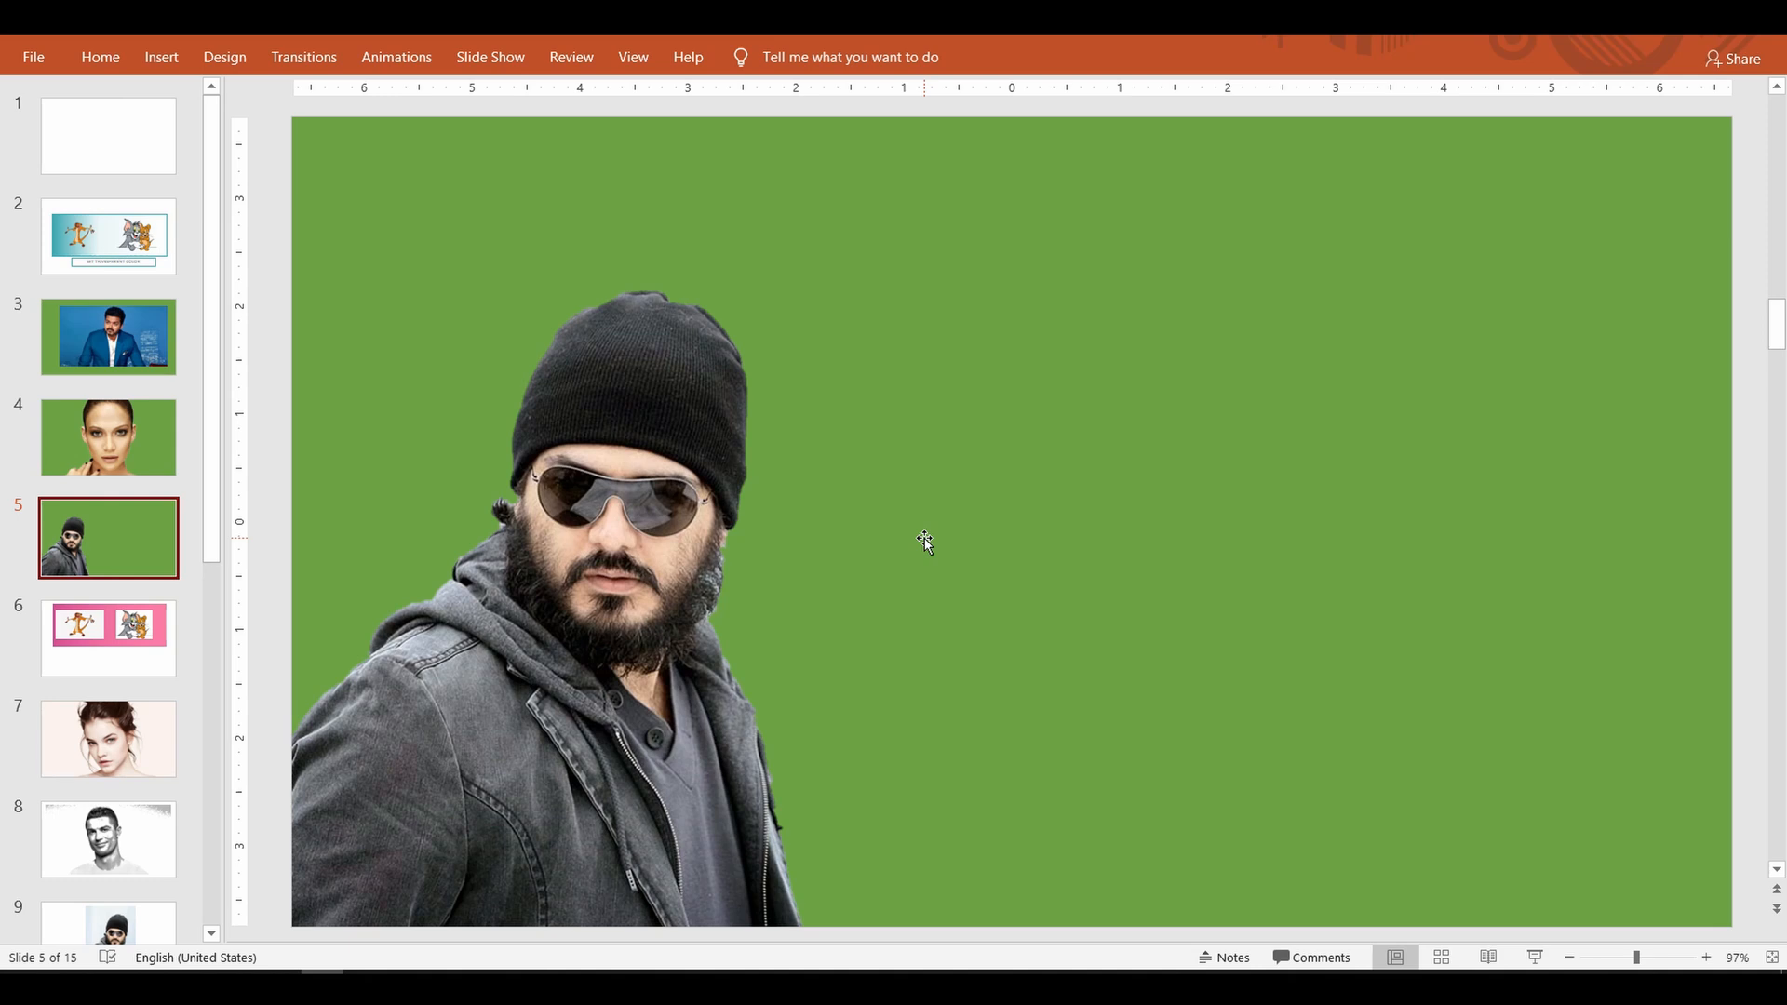
# Step: On slide 6, make the light grey background of the meerkat picture transparent with Set Transparent Color
pyautogui.click(169, 675)
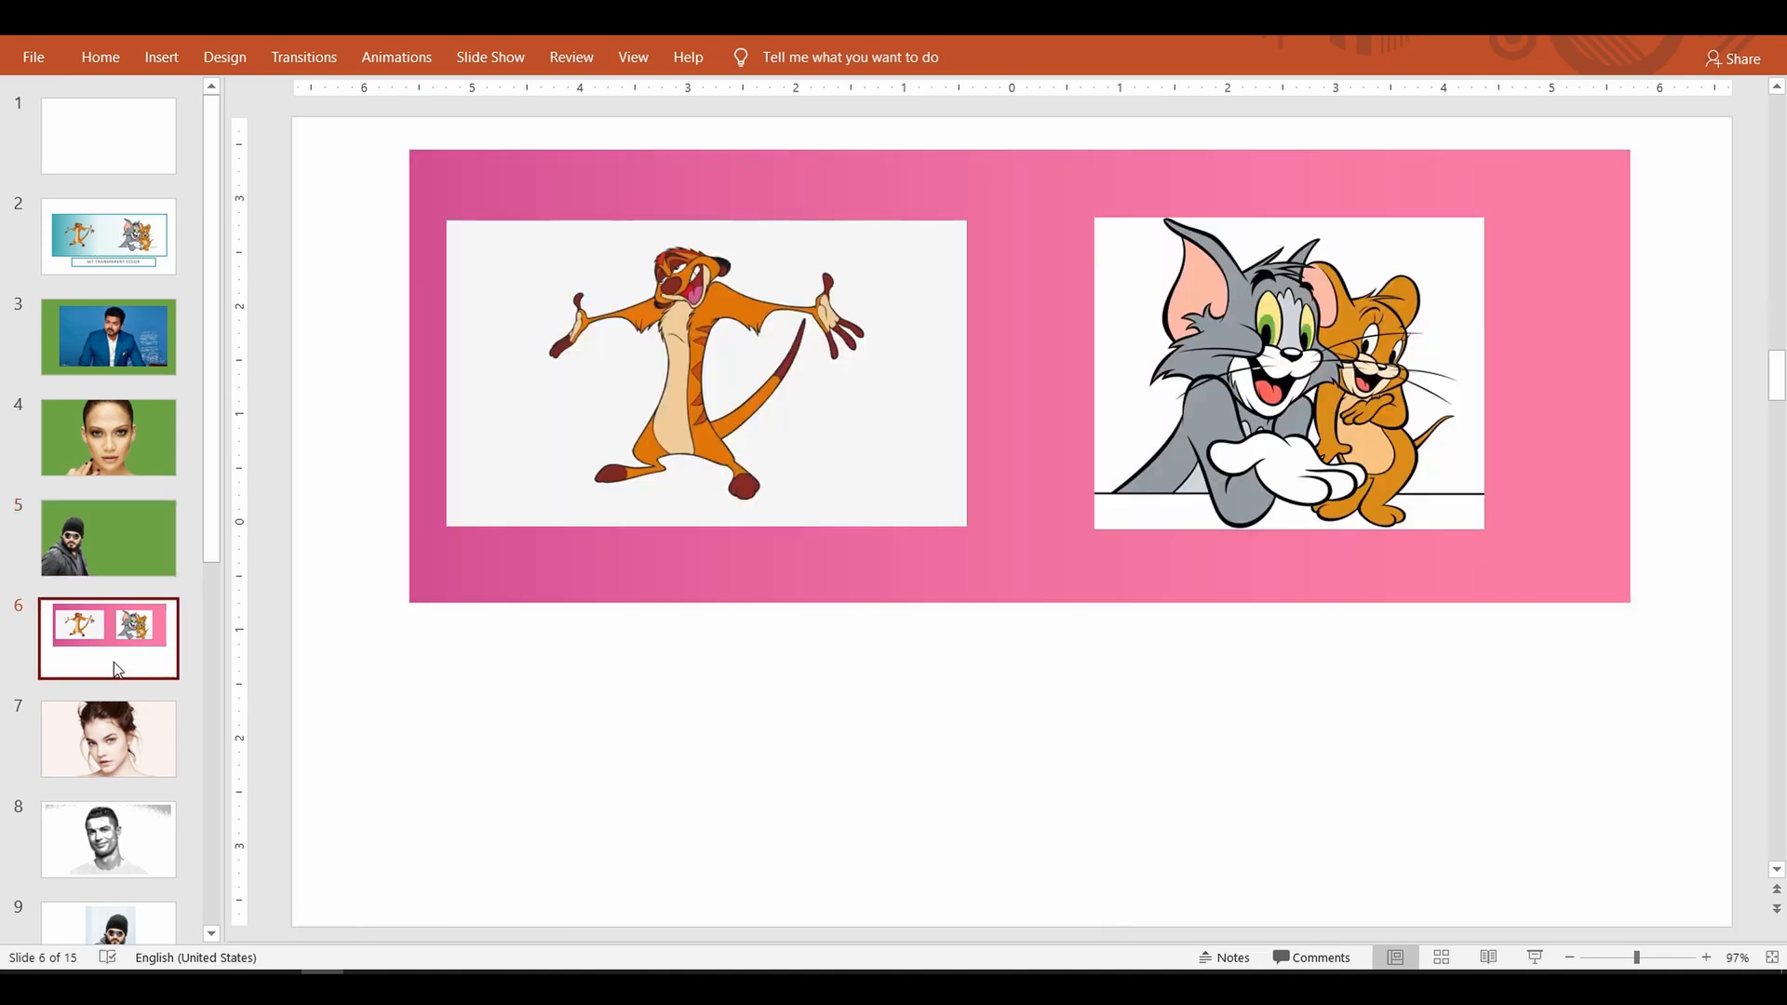
pyautogui.click(798, 444)
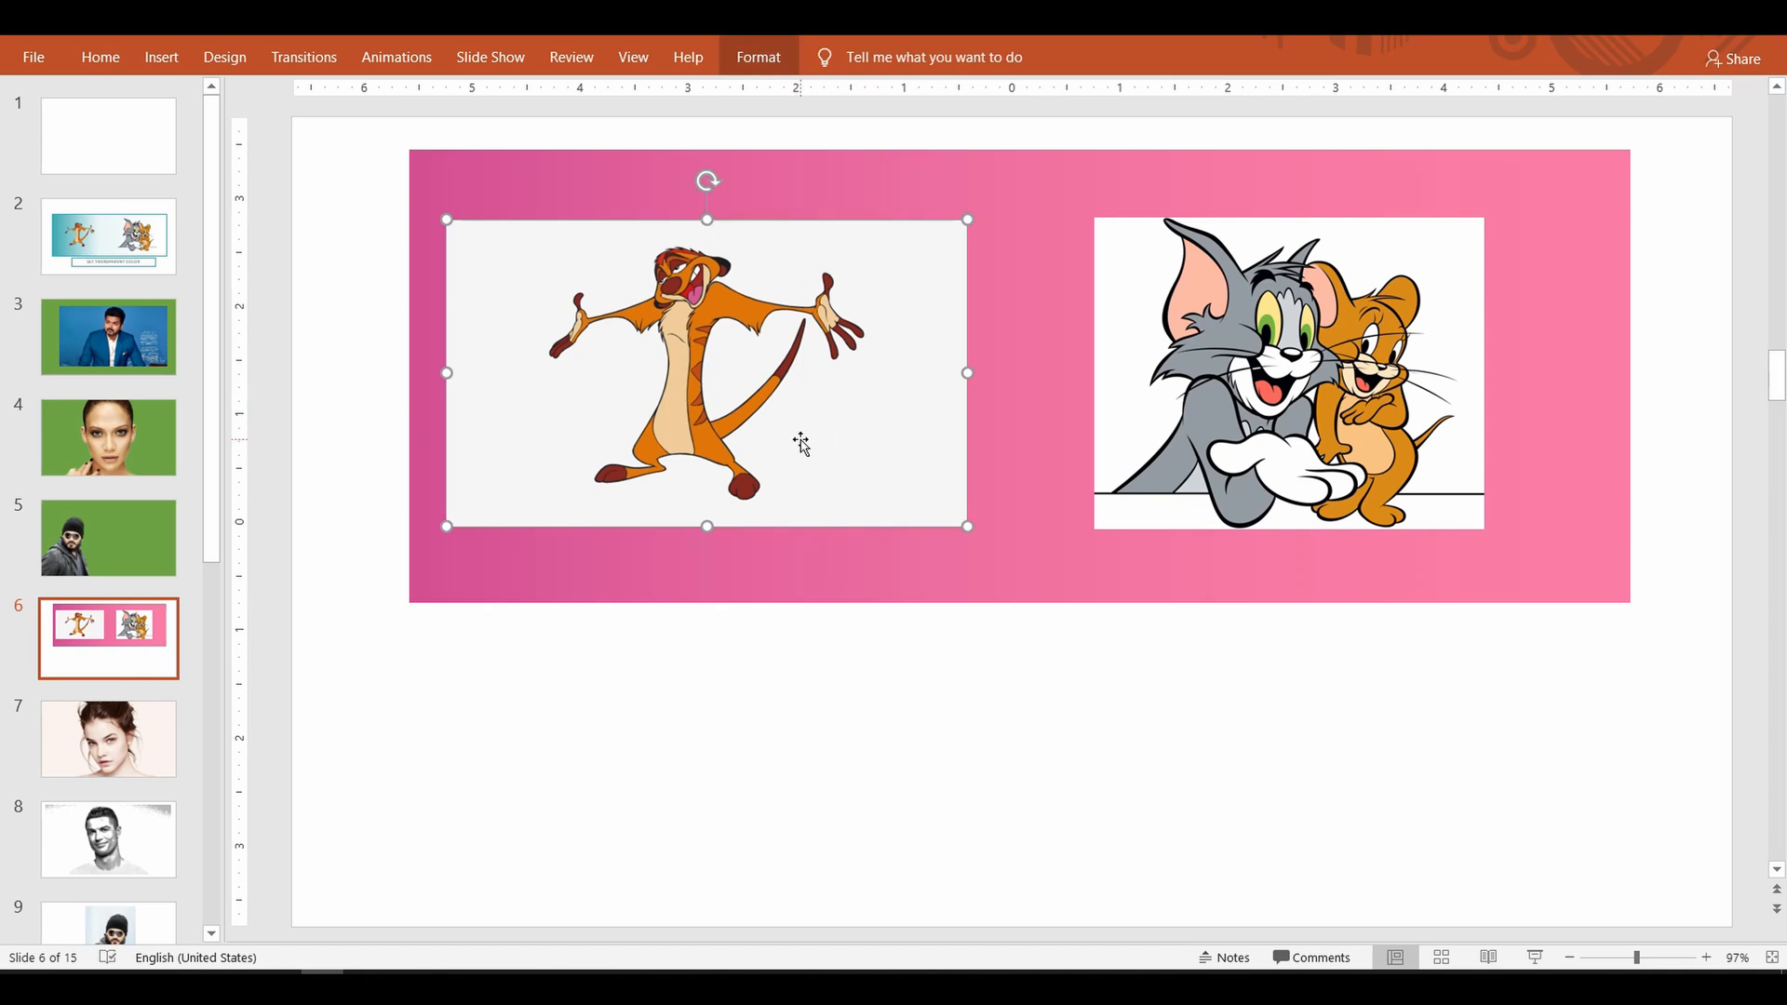
pyautogui.click(767, 62)
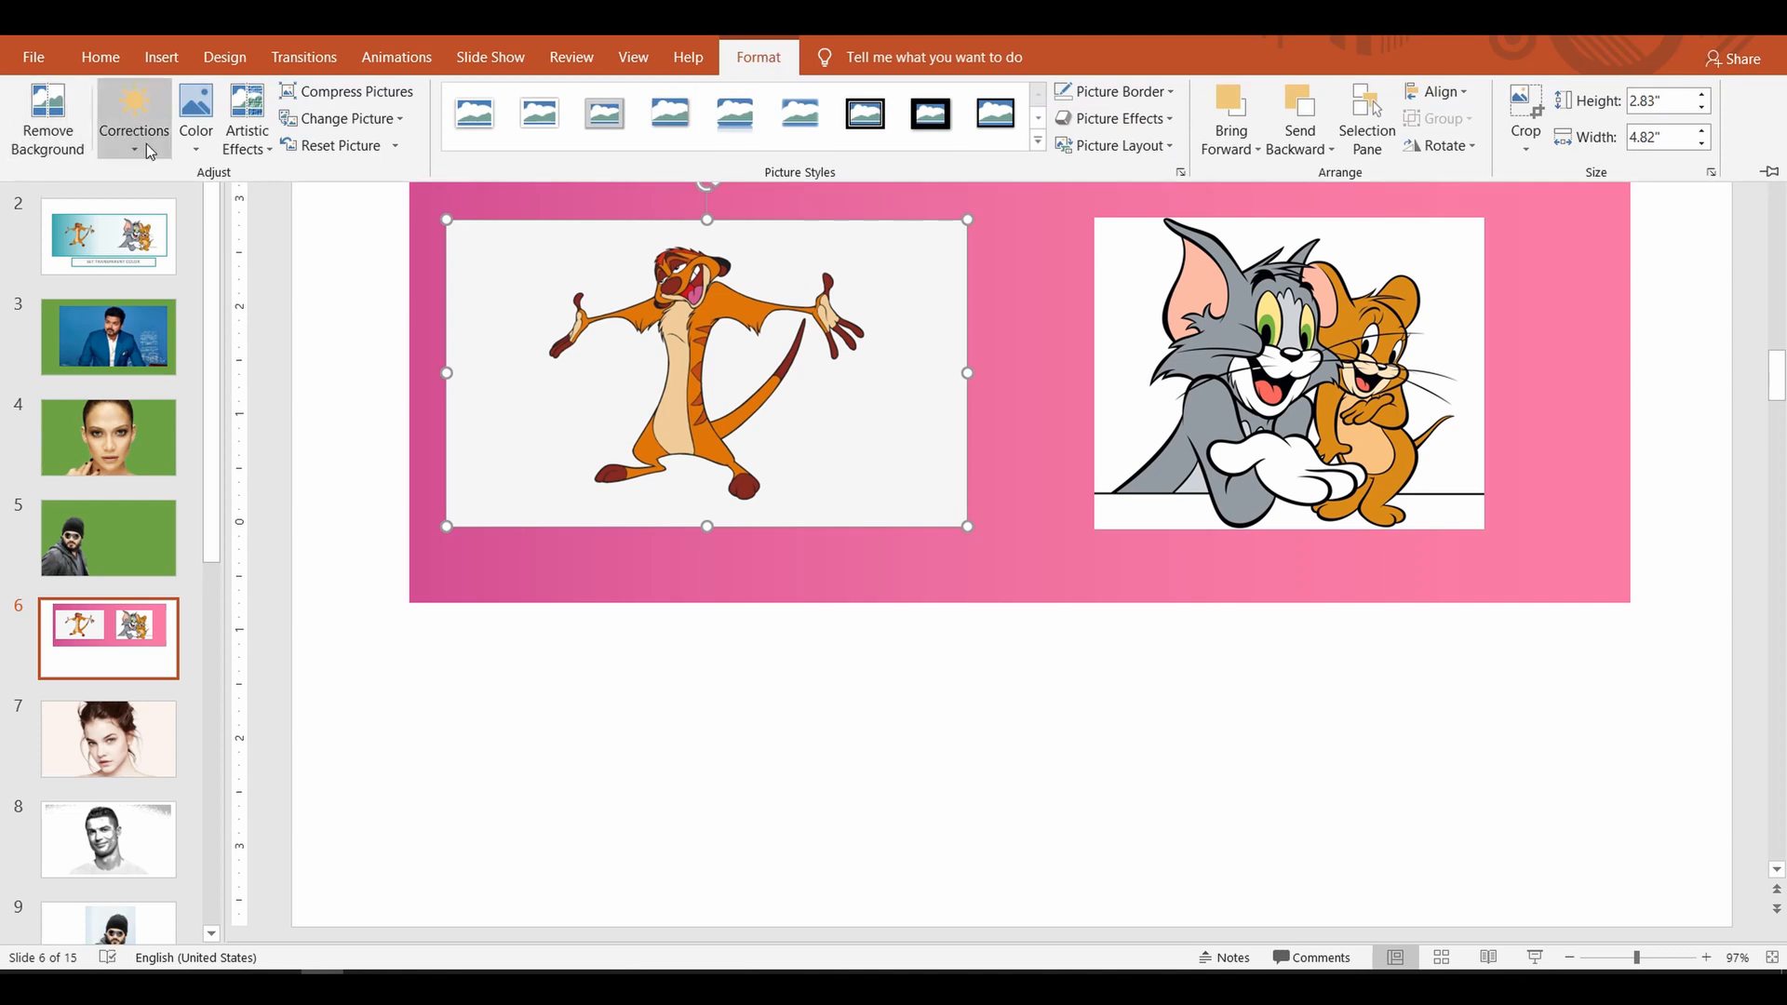
pyautogui.click(195, 148)
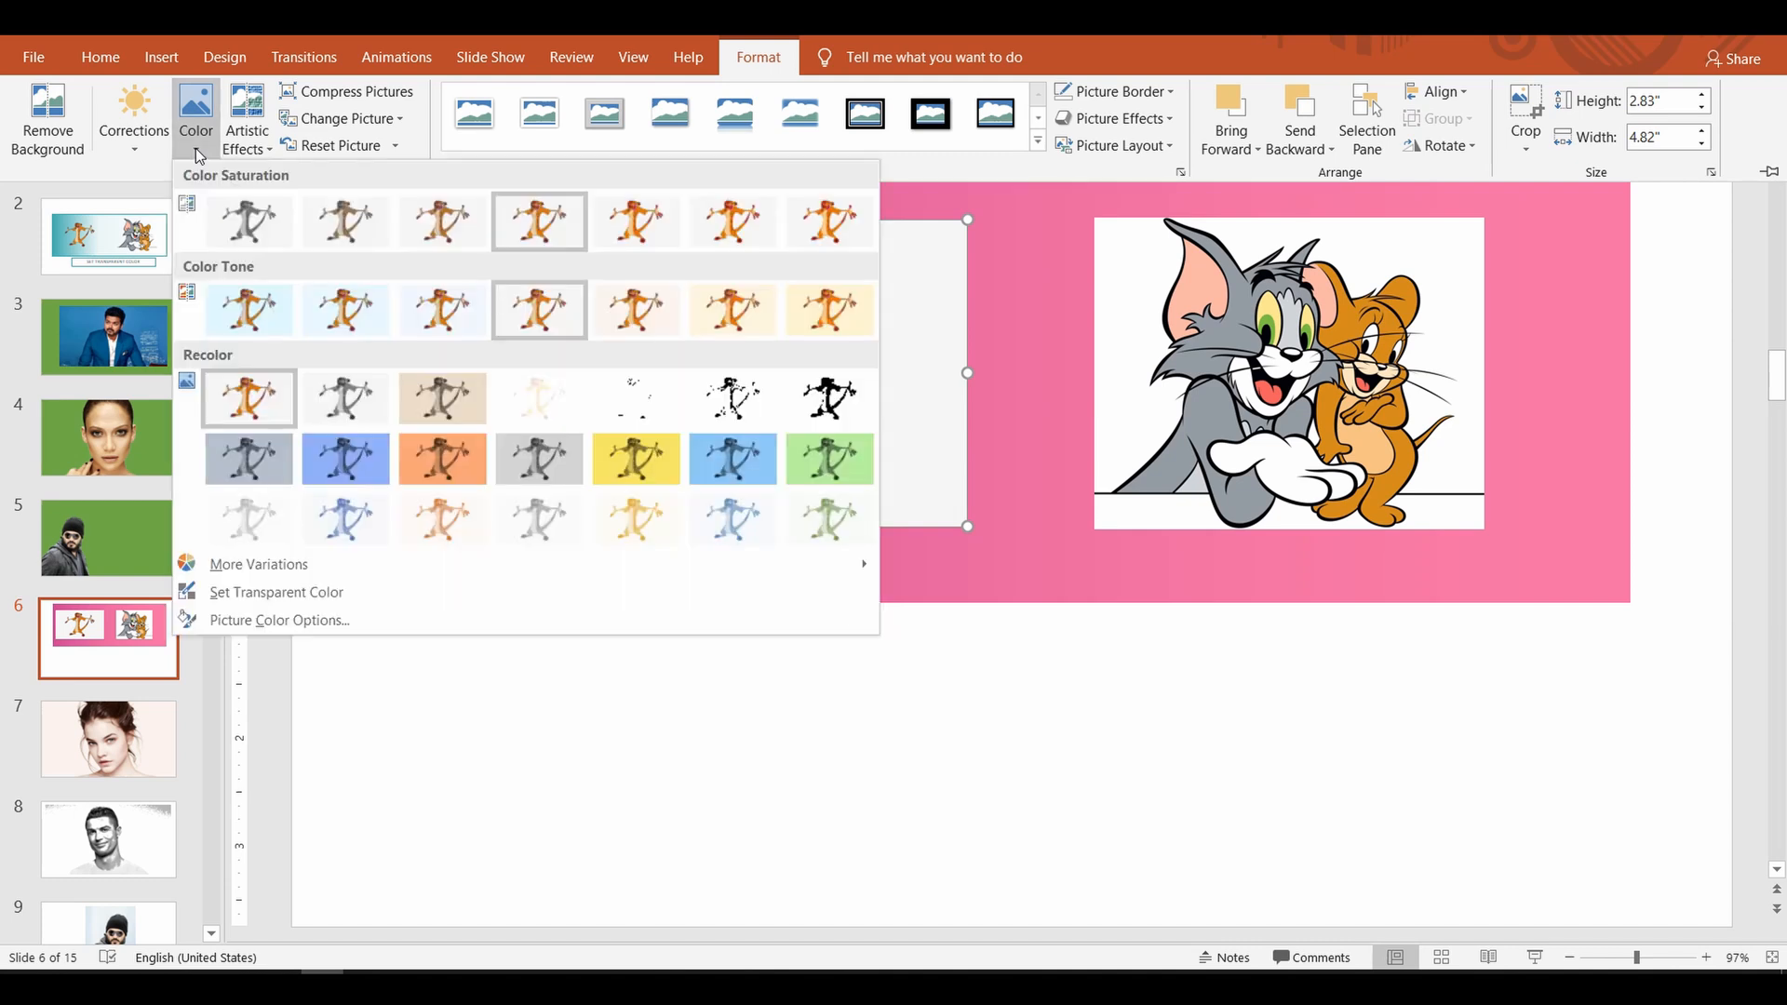
pyautogui.click(327, 604)
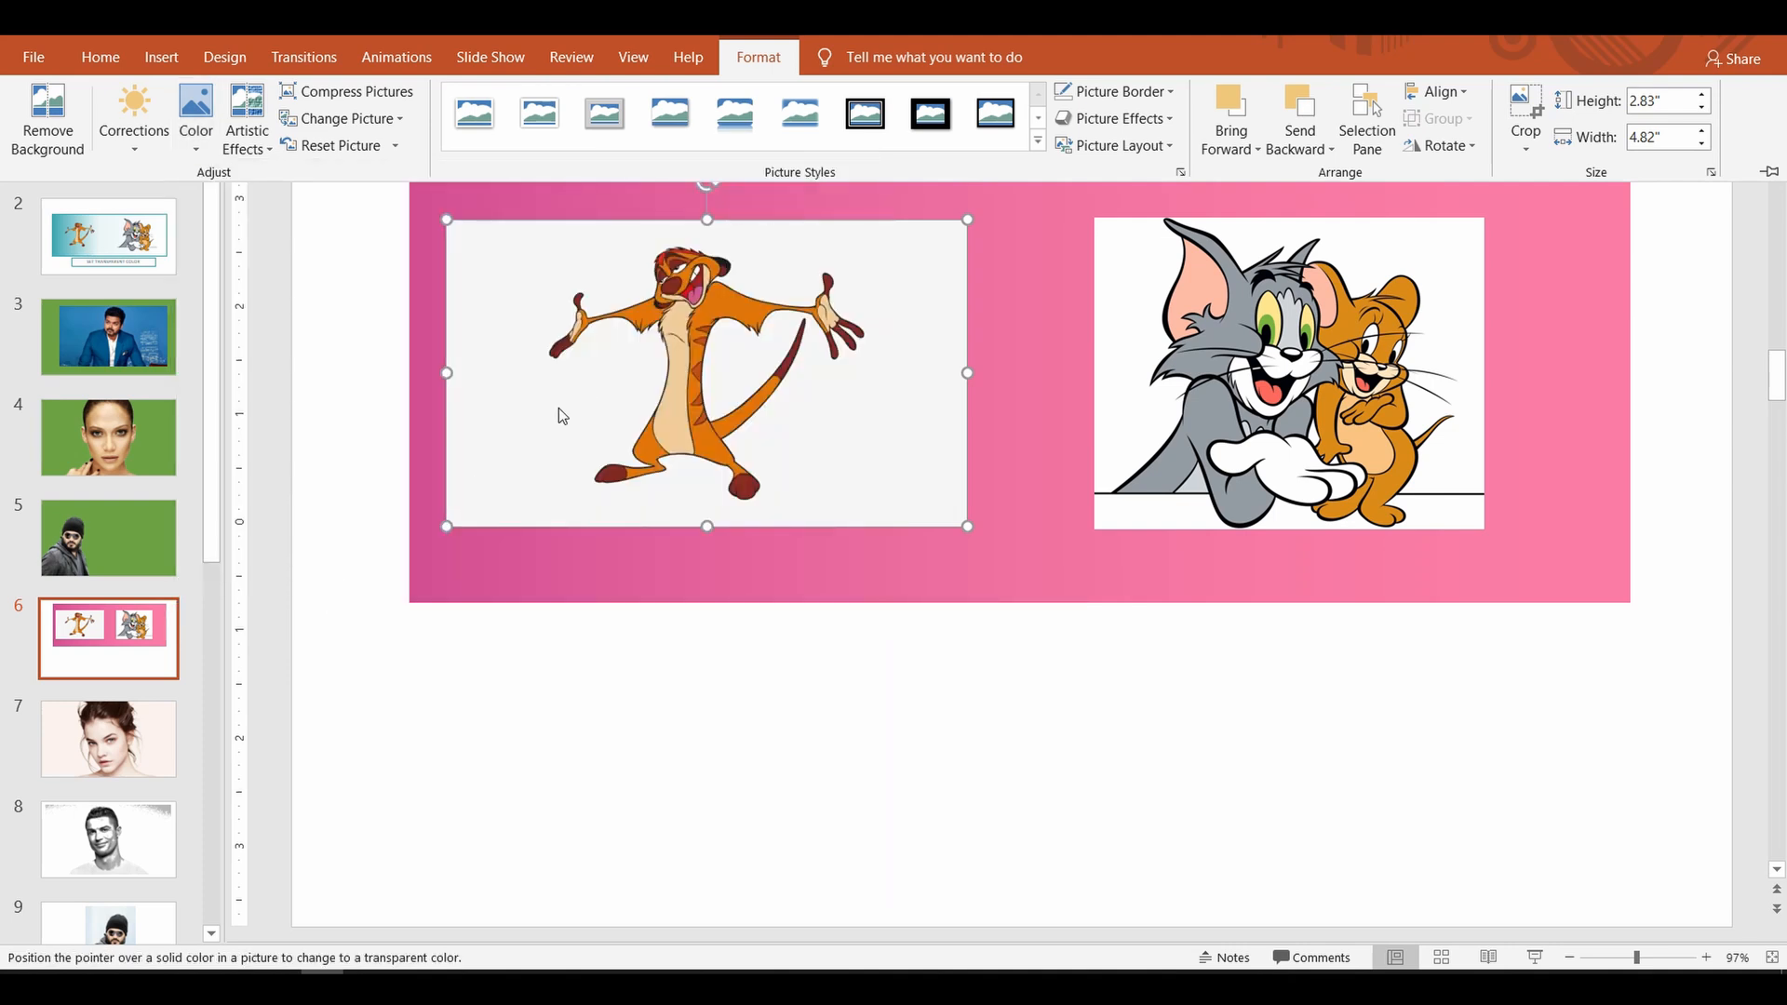
pyautogui.hotkey('ctrl', 'F1')
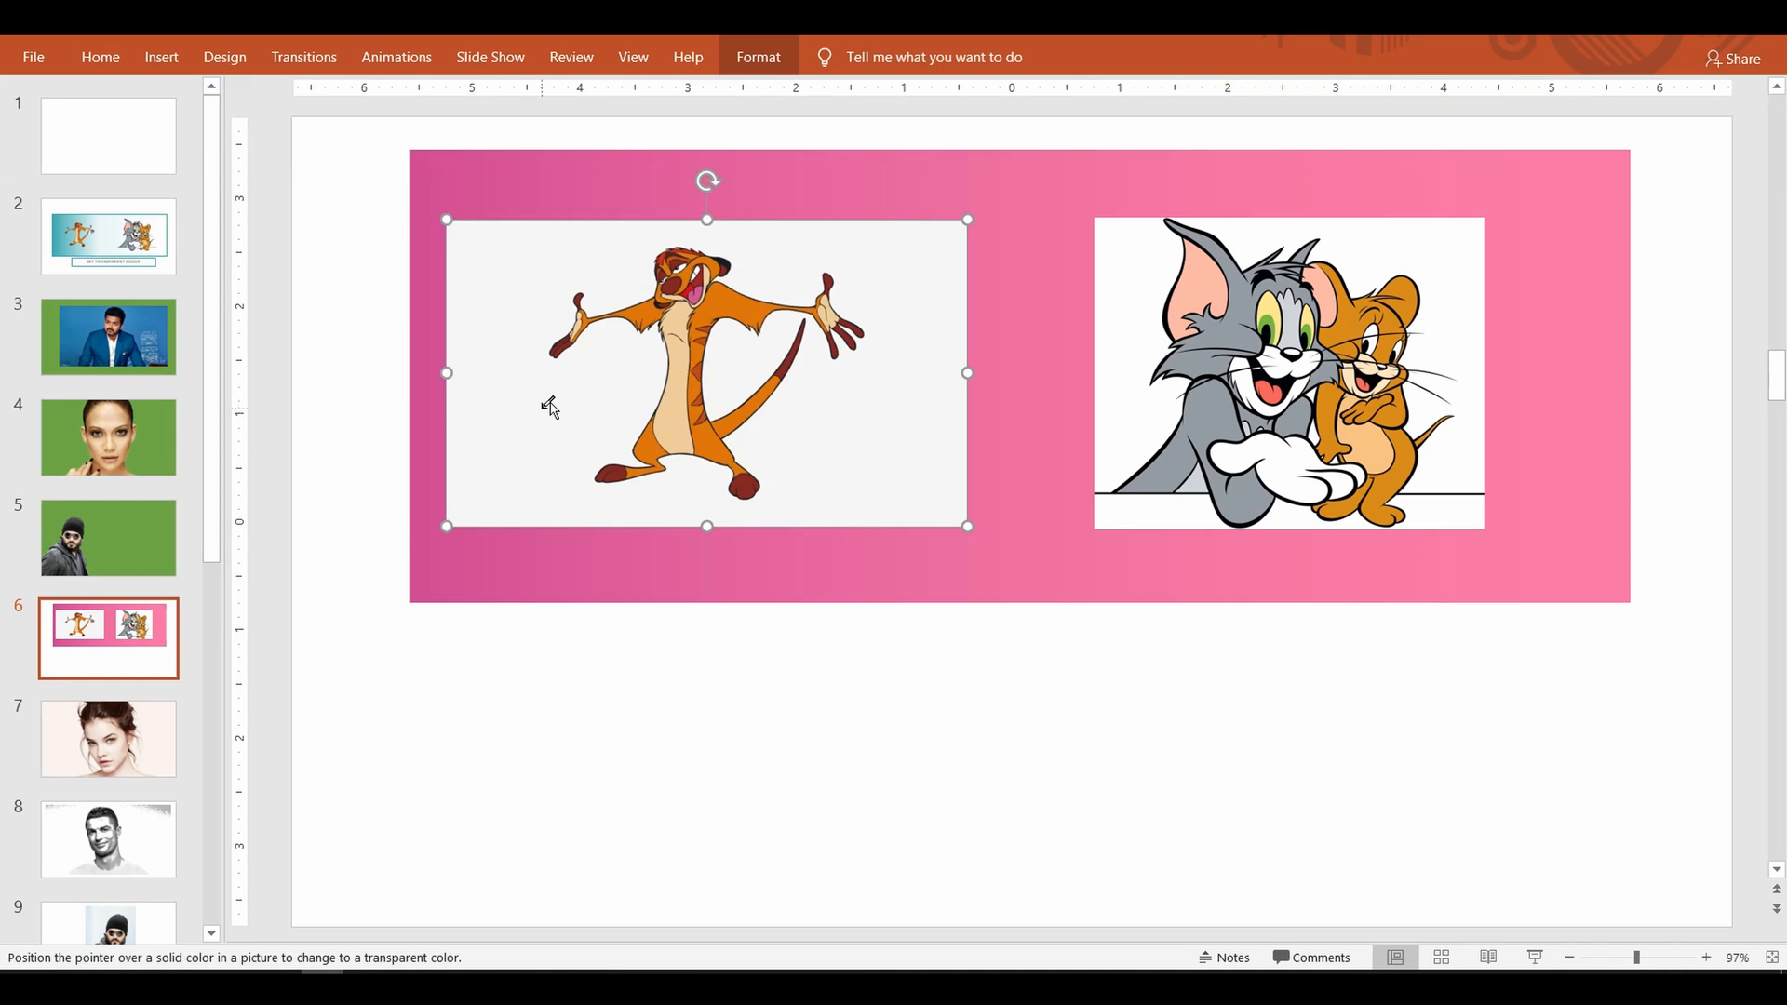
pyautogui.click(550, 407)
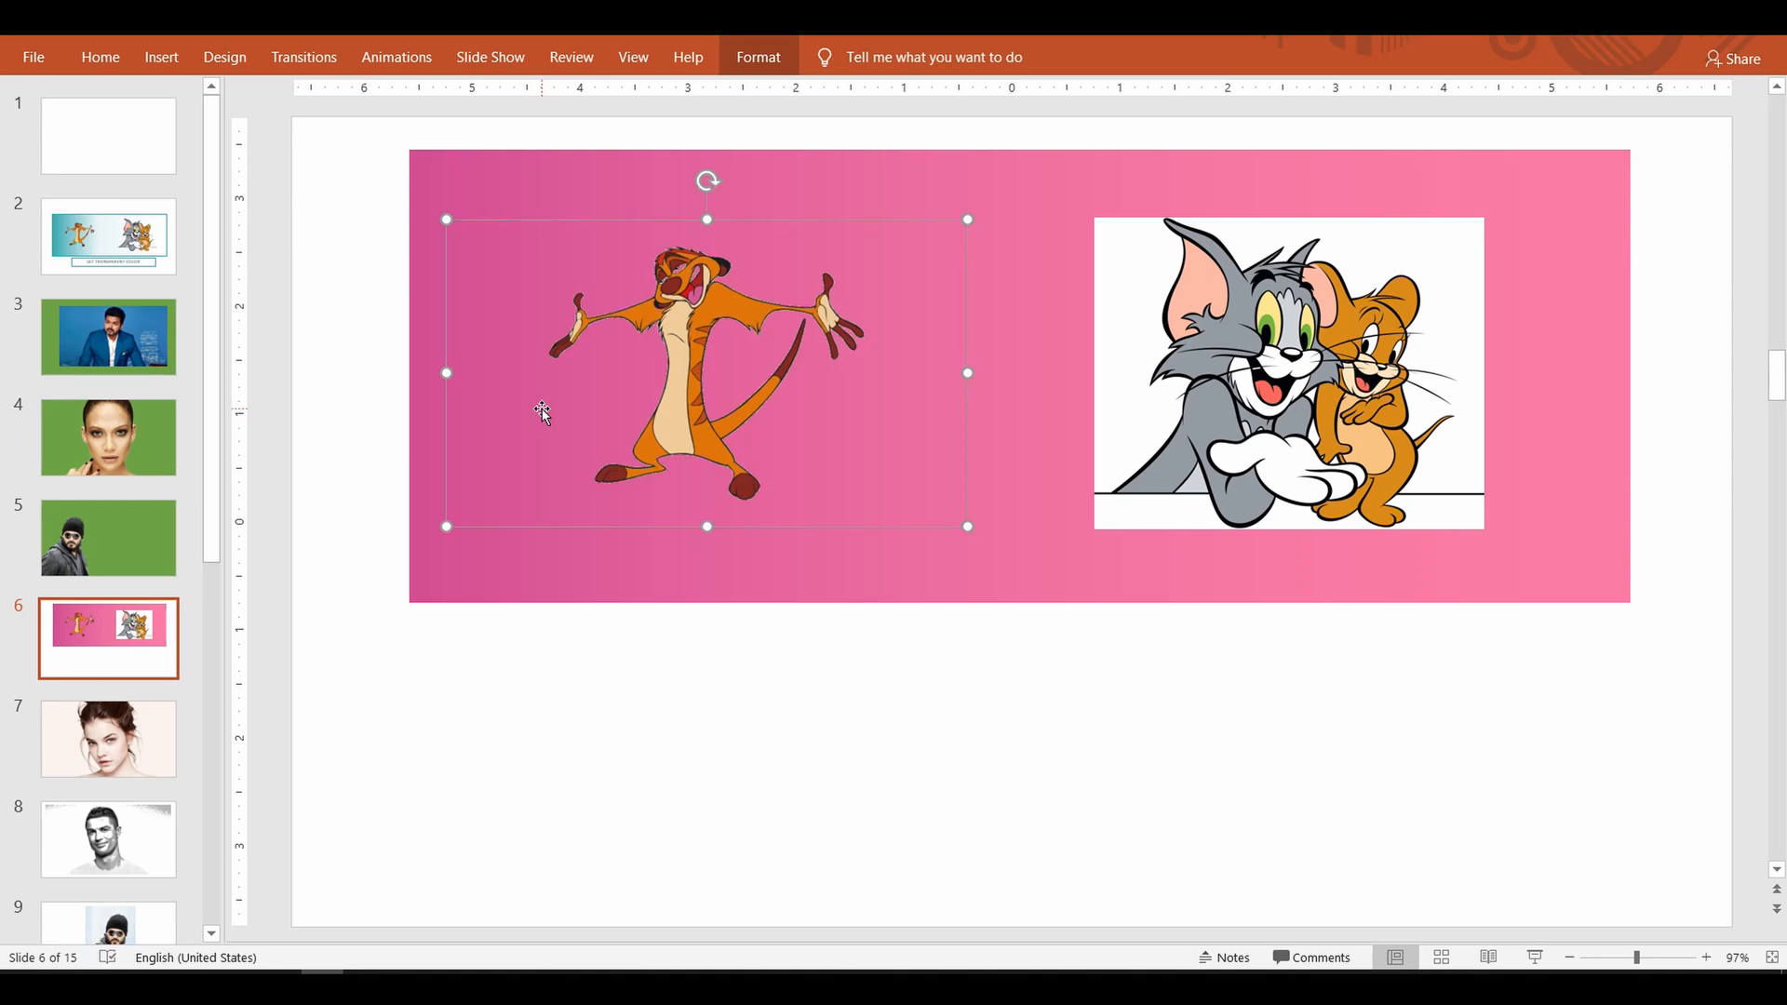
# Step: Make the white background of the cat and mouse picture transparent with Set Transparent Color
pyautogui.click(1122, 313)
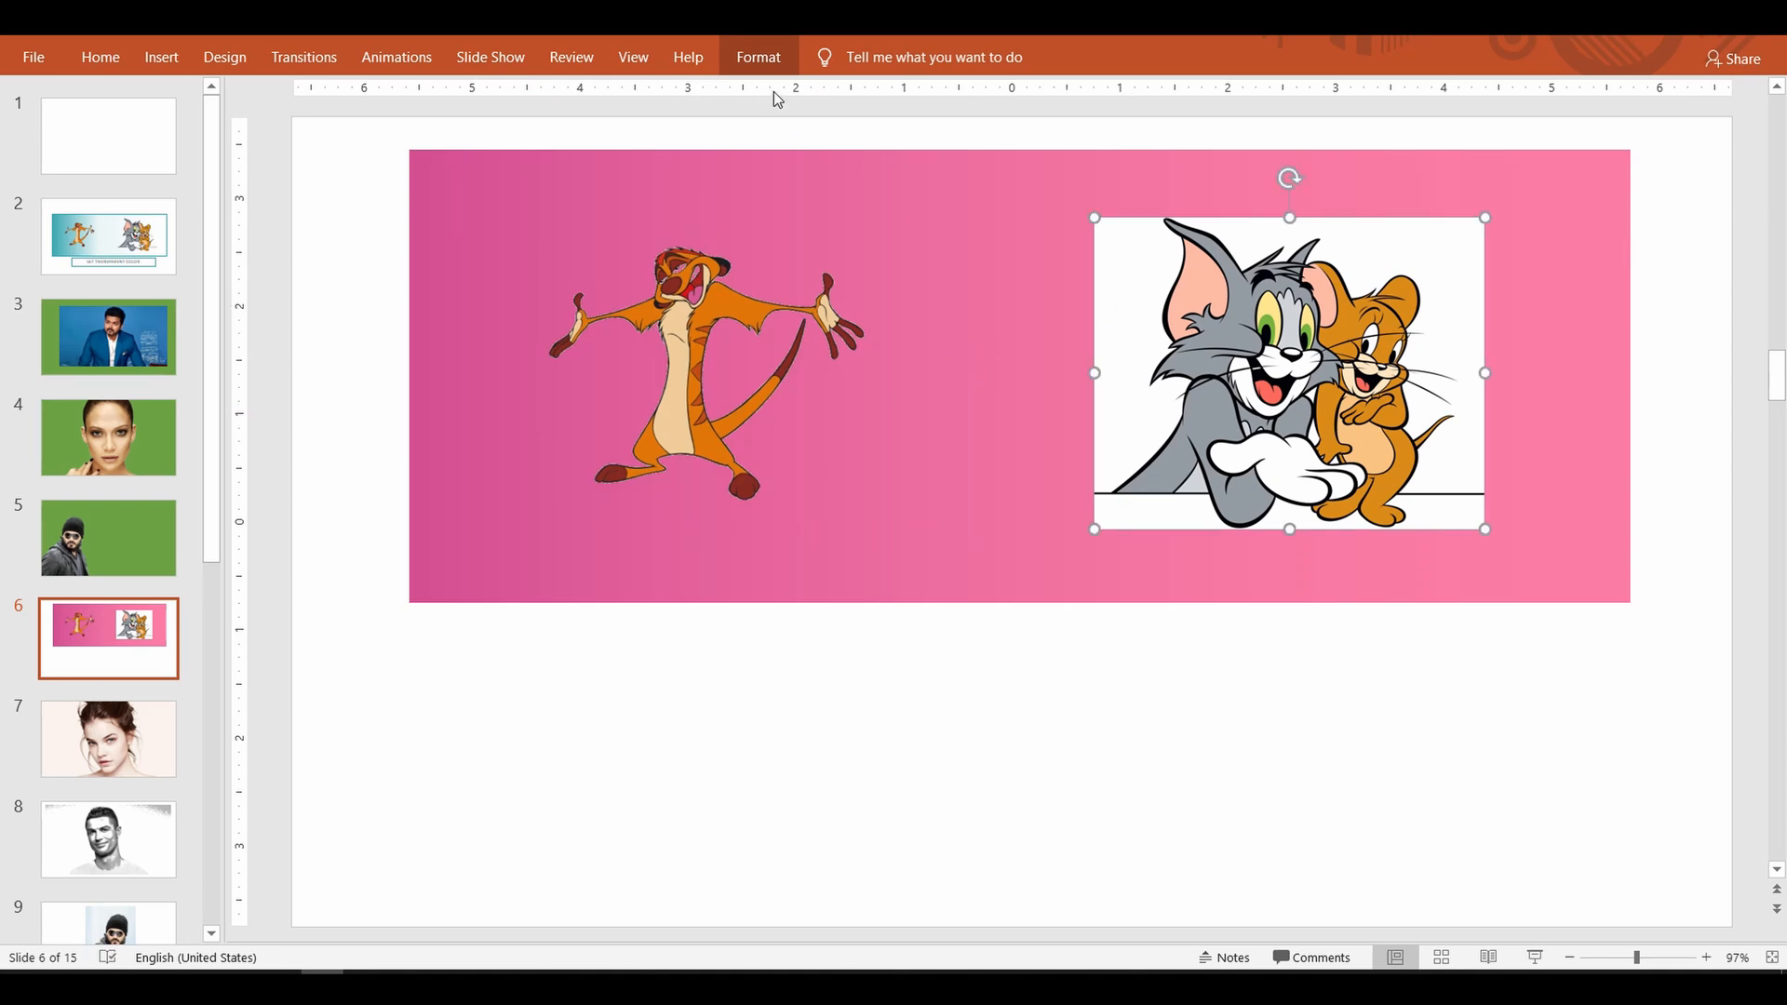
pyautogui.click(768, 63)
pyautogui.click(195, 116)
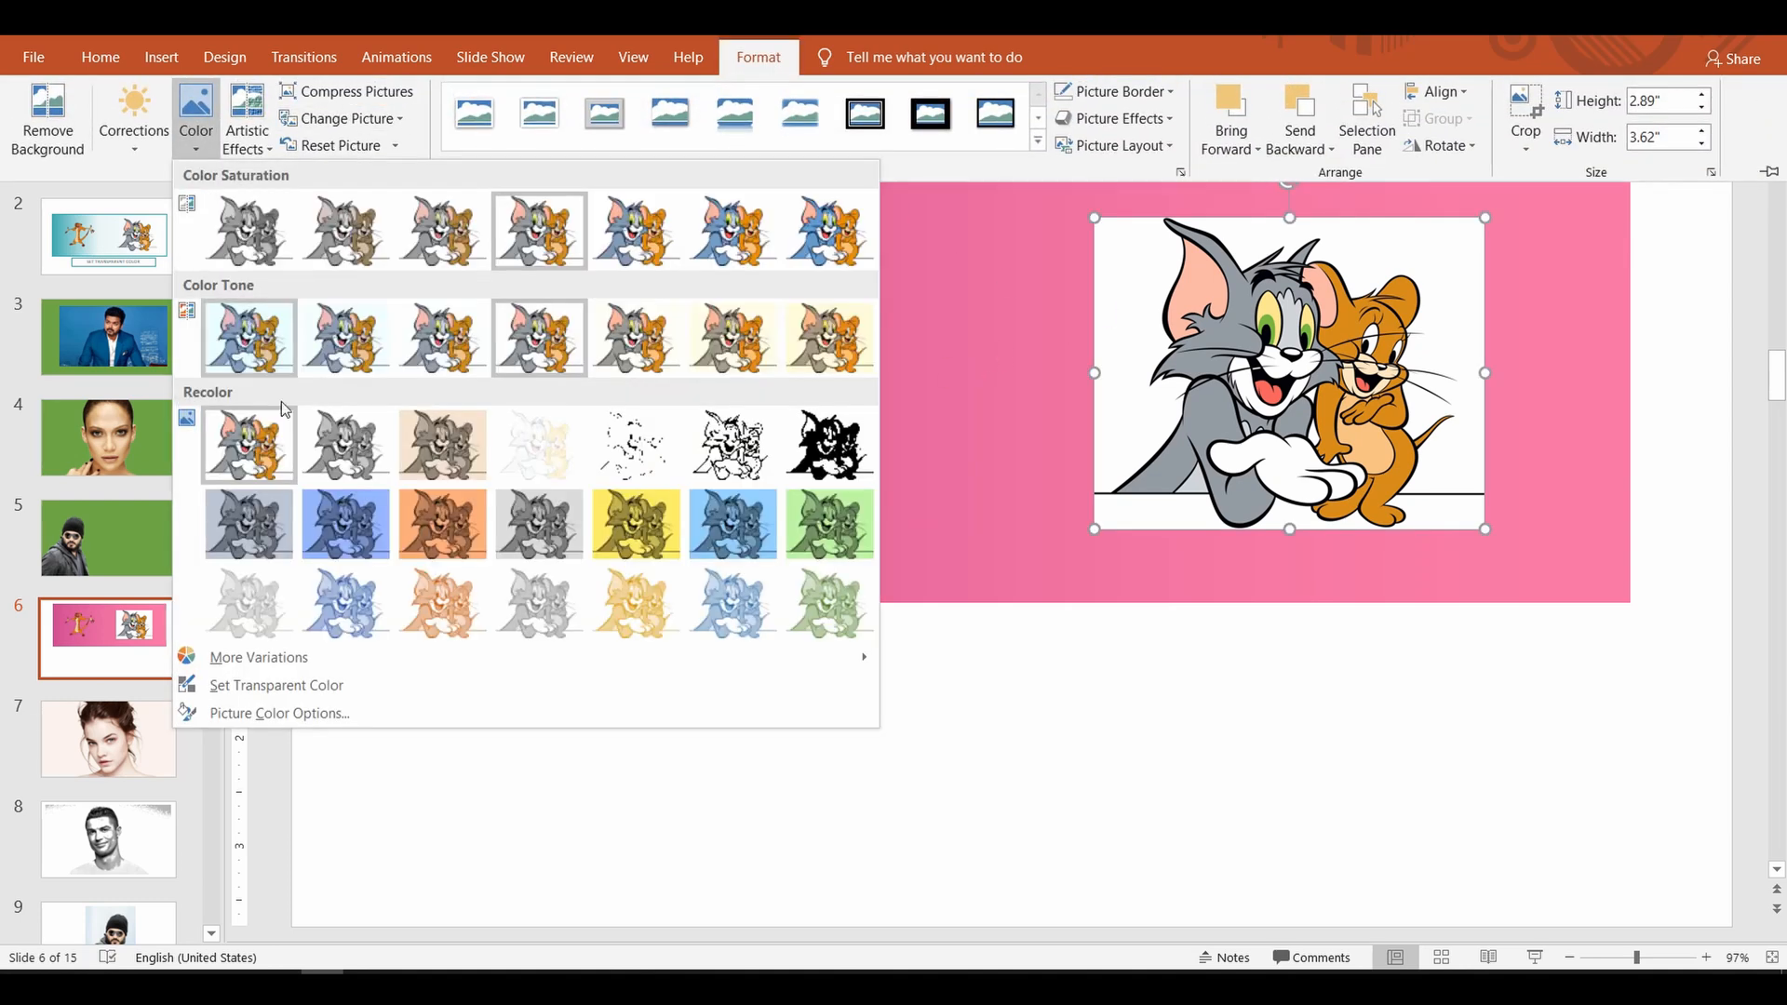
pyautogui.click(280, 685)
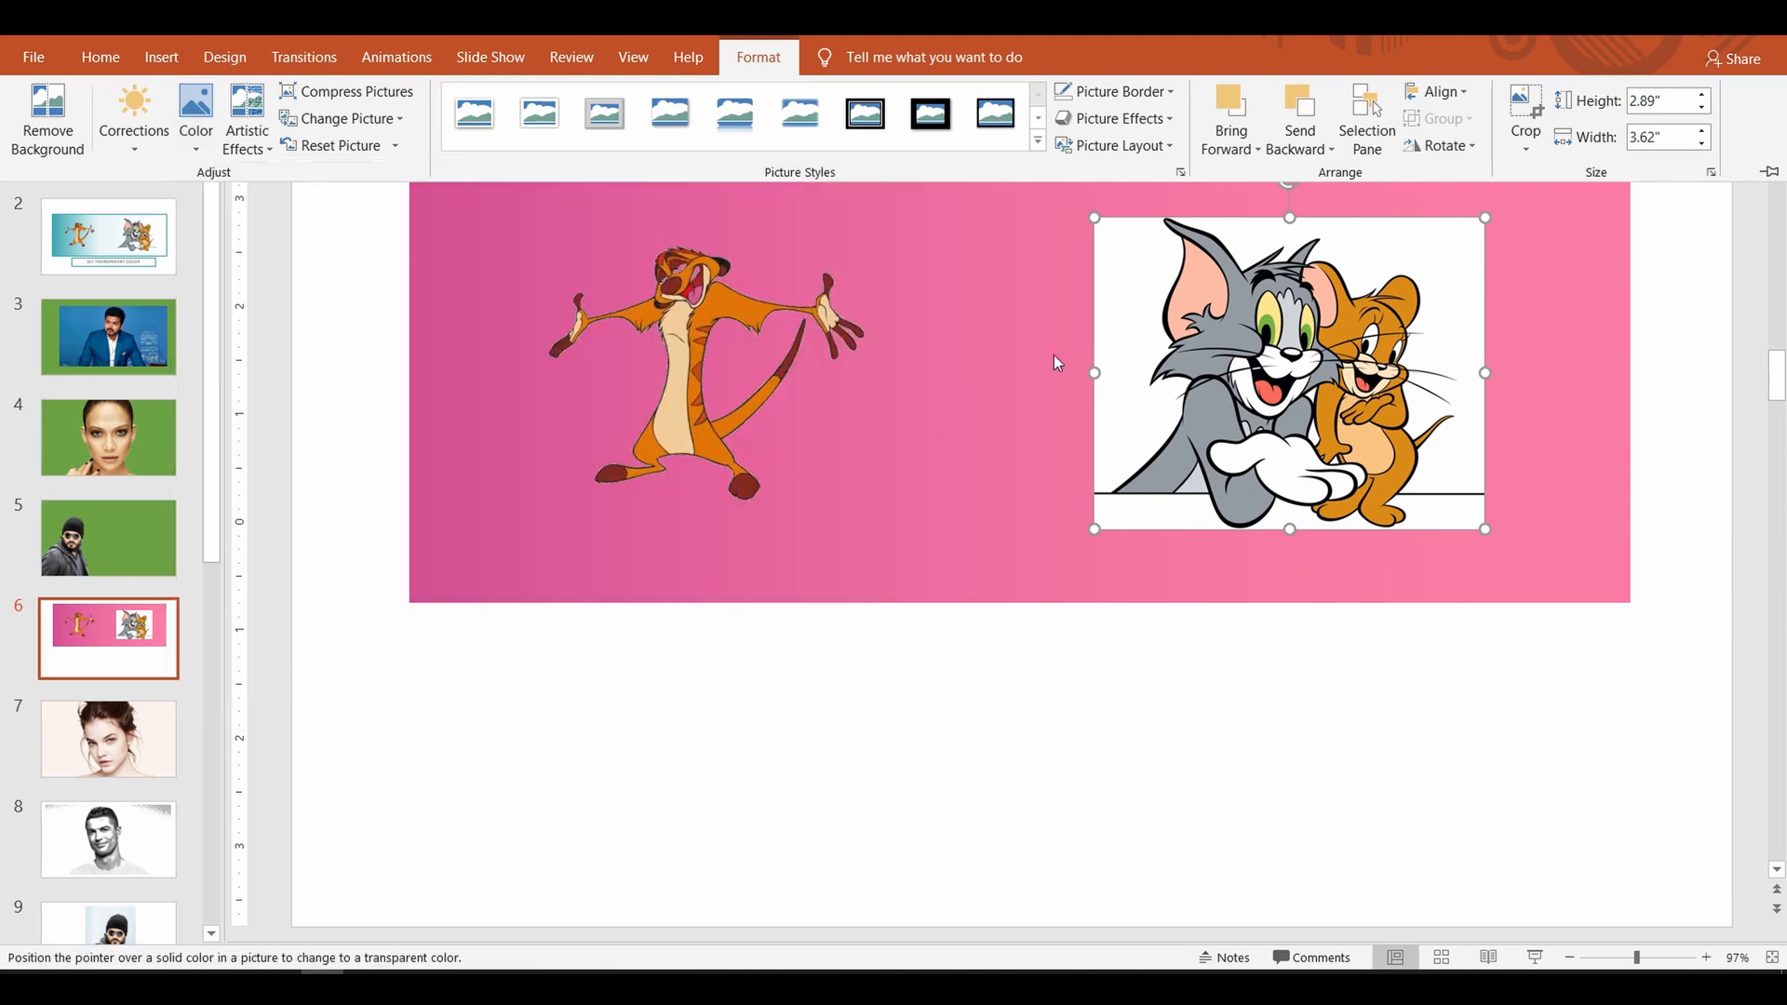
pyautogui.click(1127, 316)
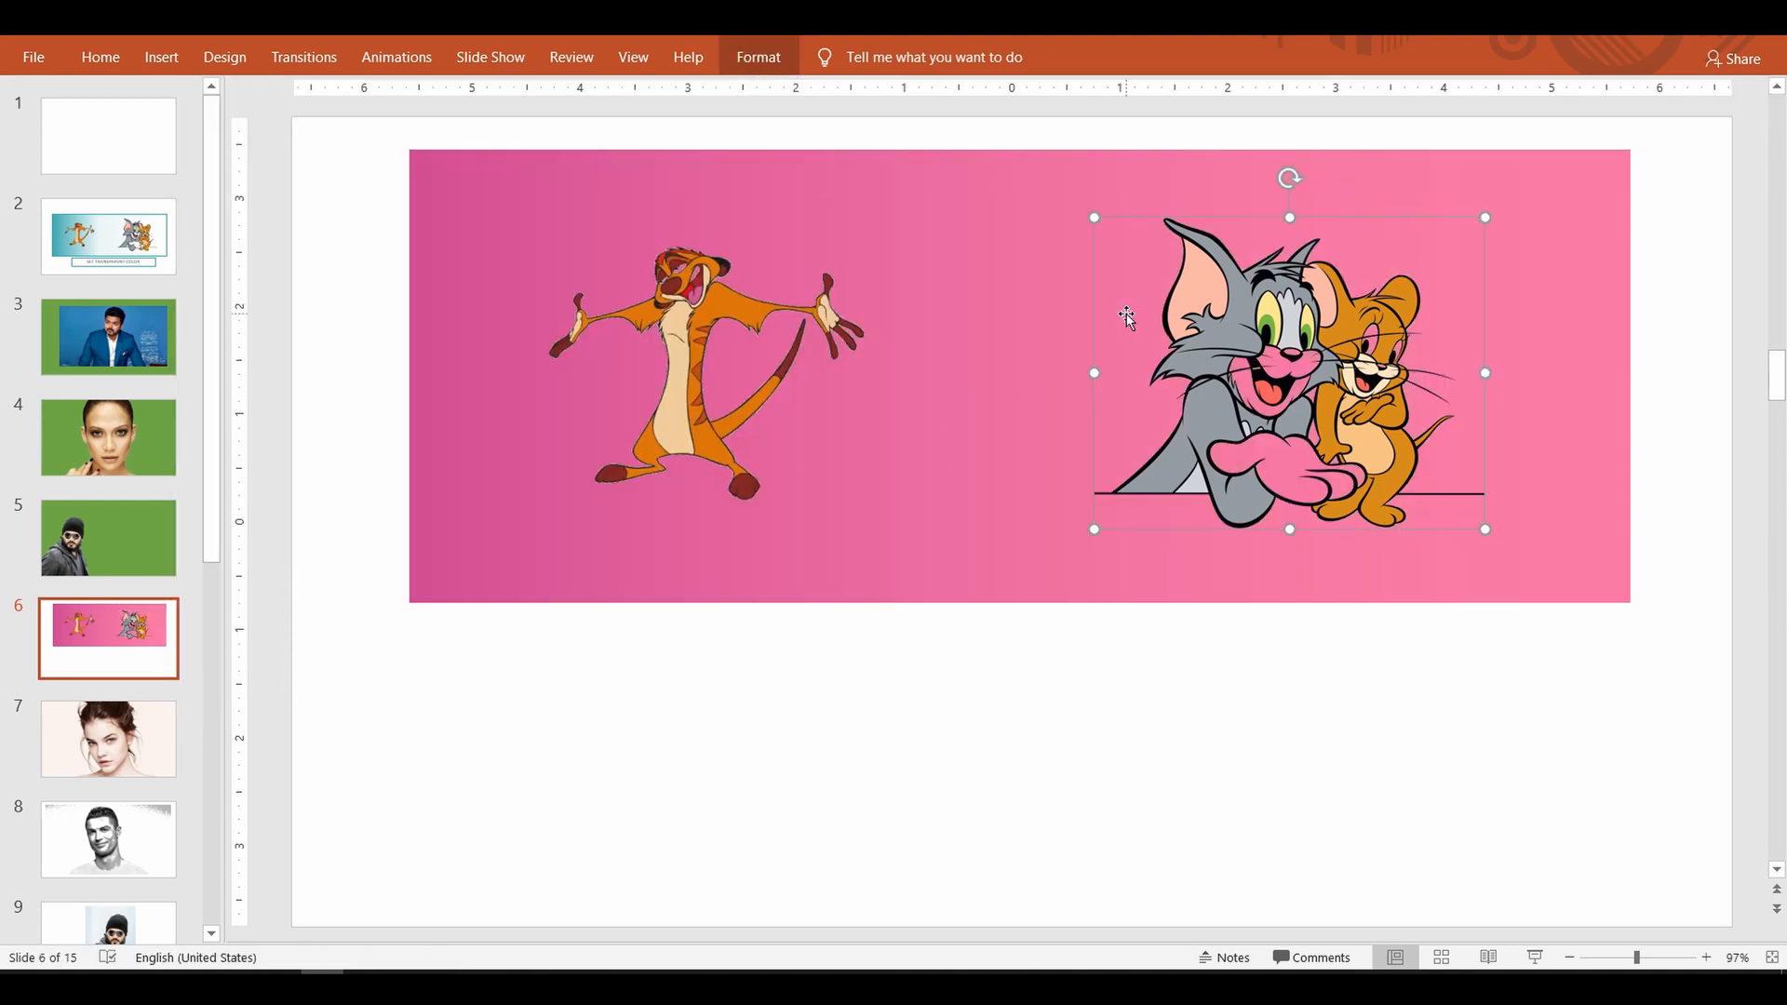
# Step: Apply Set Transparent Color to the pale background of the portrait on slide 7 and compare the result with slide 8
pyautogui.click(127, 741)
pyautogui.click(693, 566)
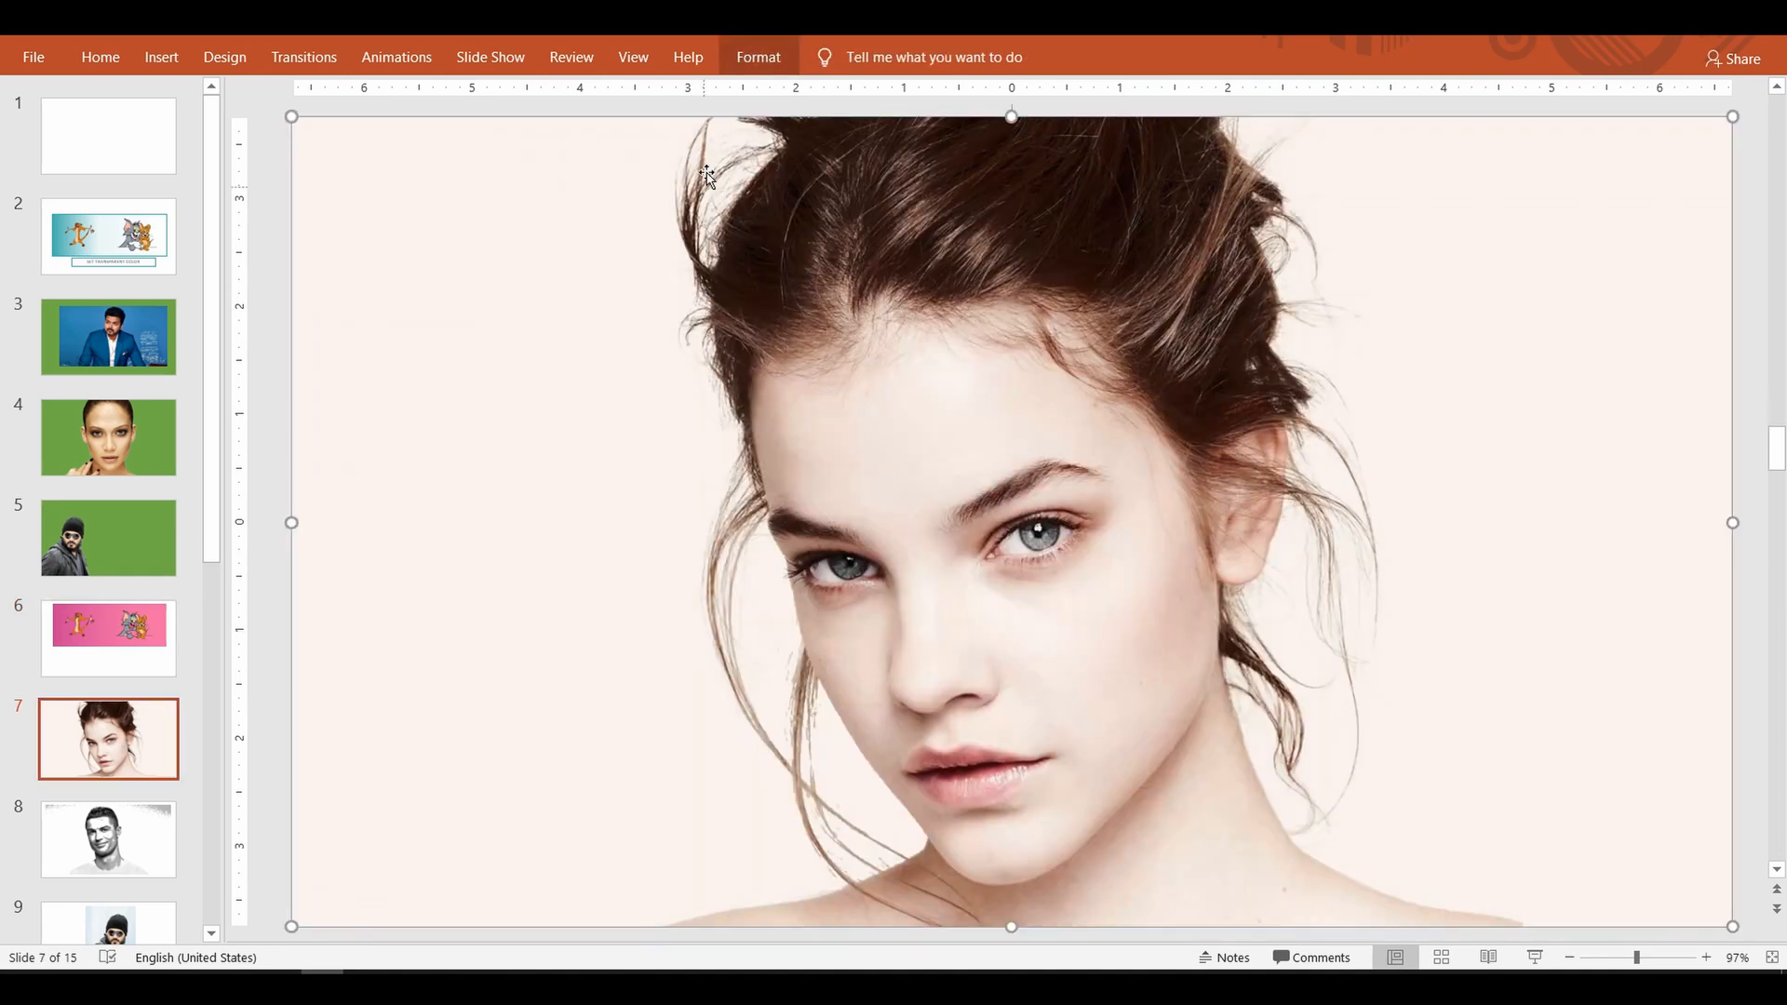
pyautogui.click(768, 57)
pyautogui.click(196, 116)
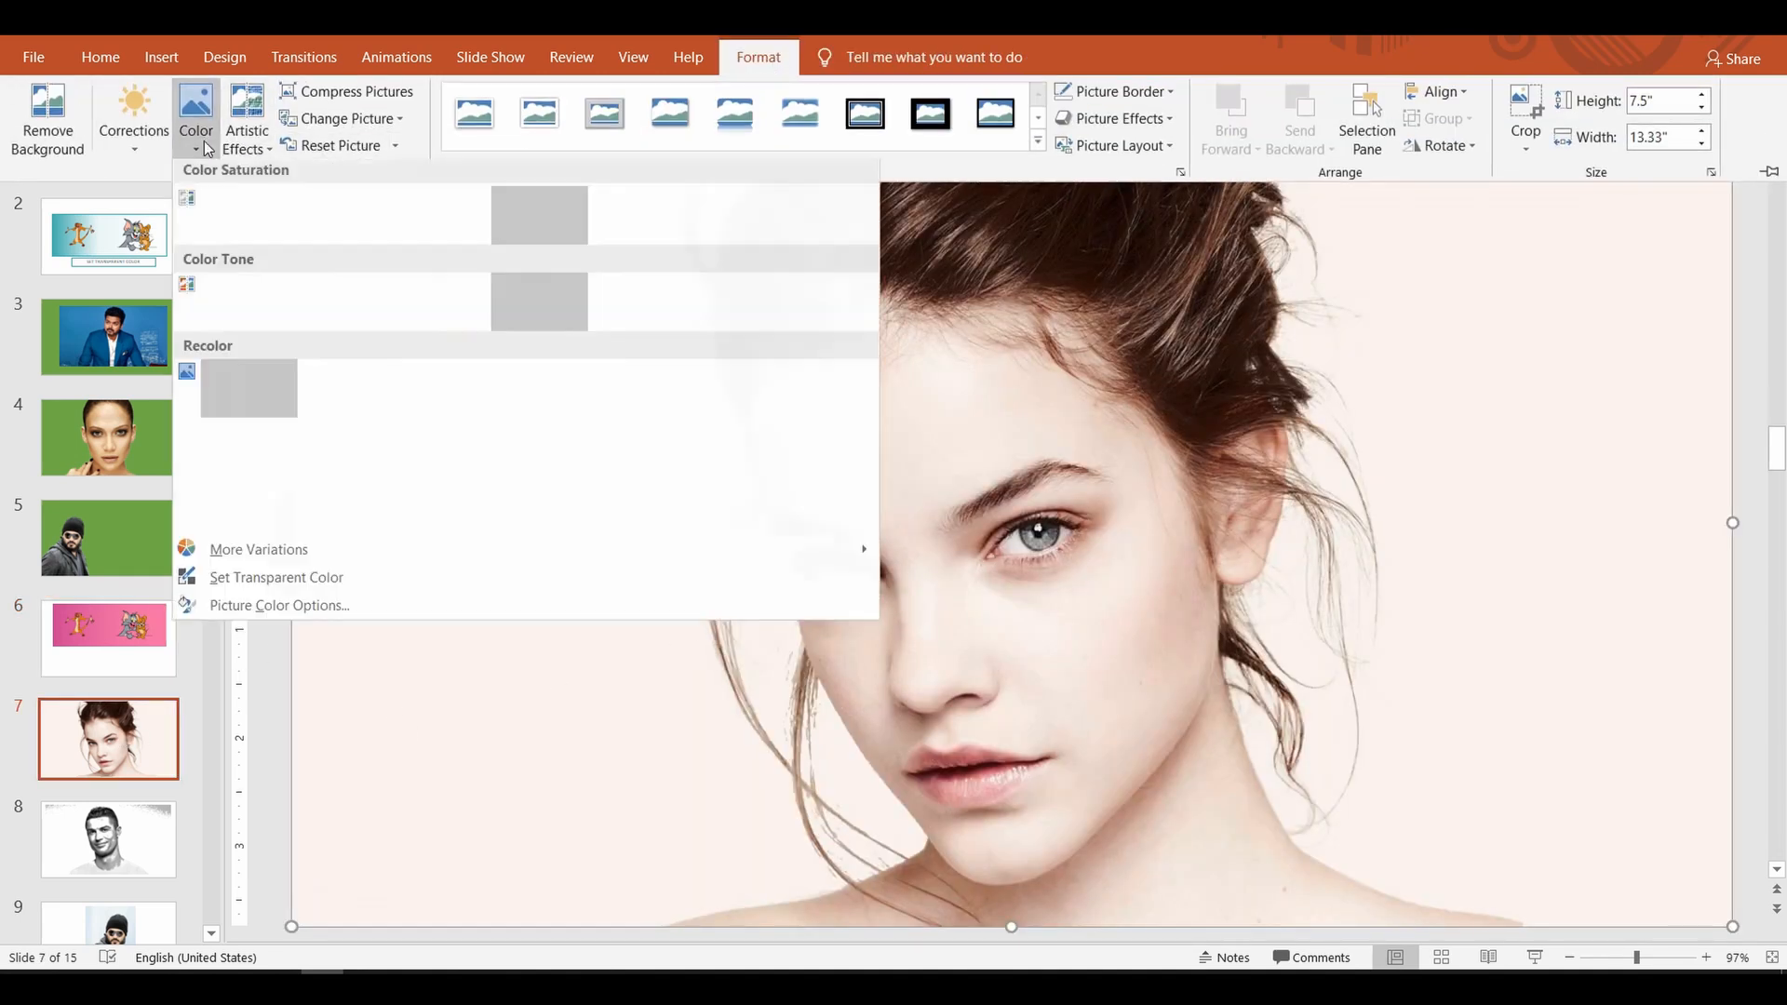
pyautogui.click(326, 587)
pyautogui.click(494, 542)
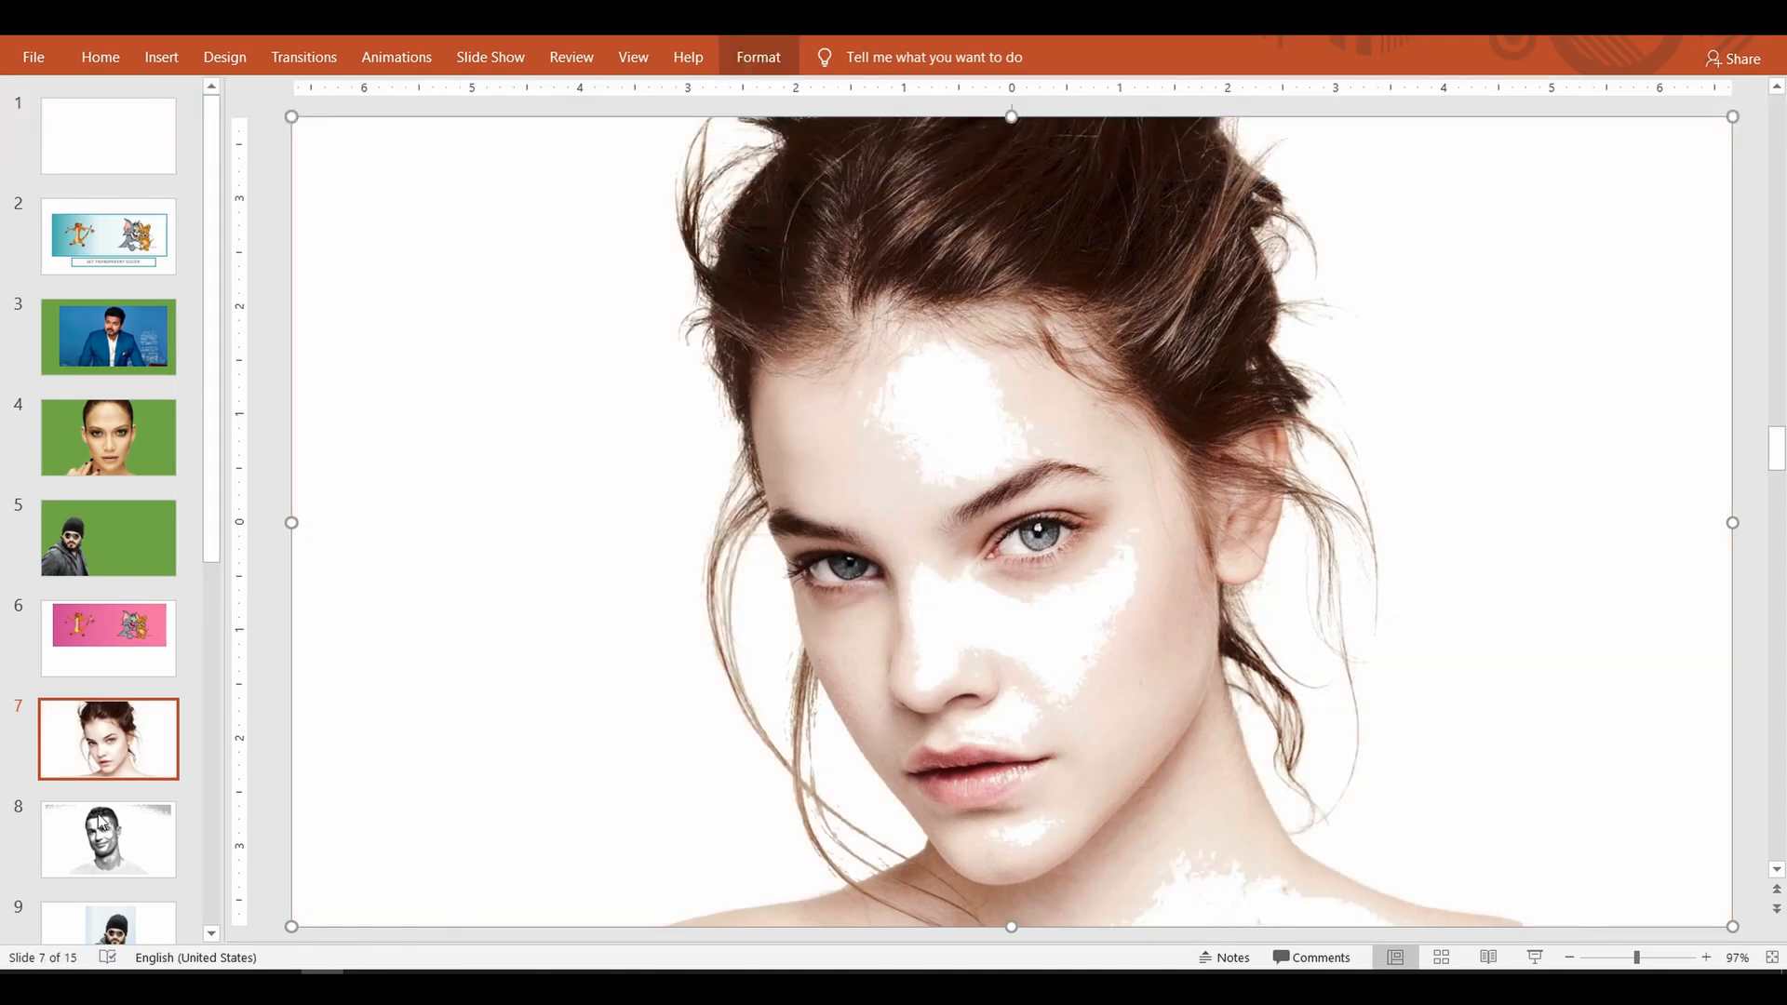
pyautogui.click(117, 845)
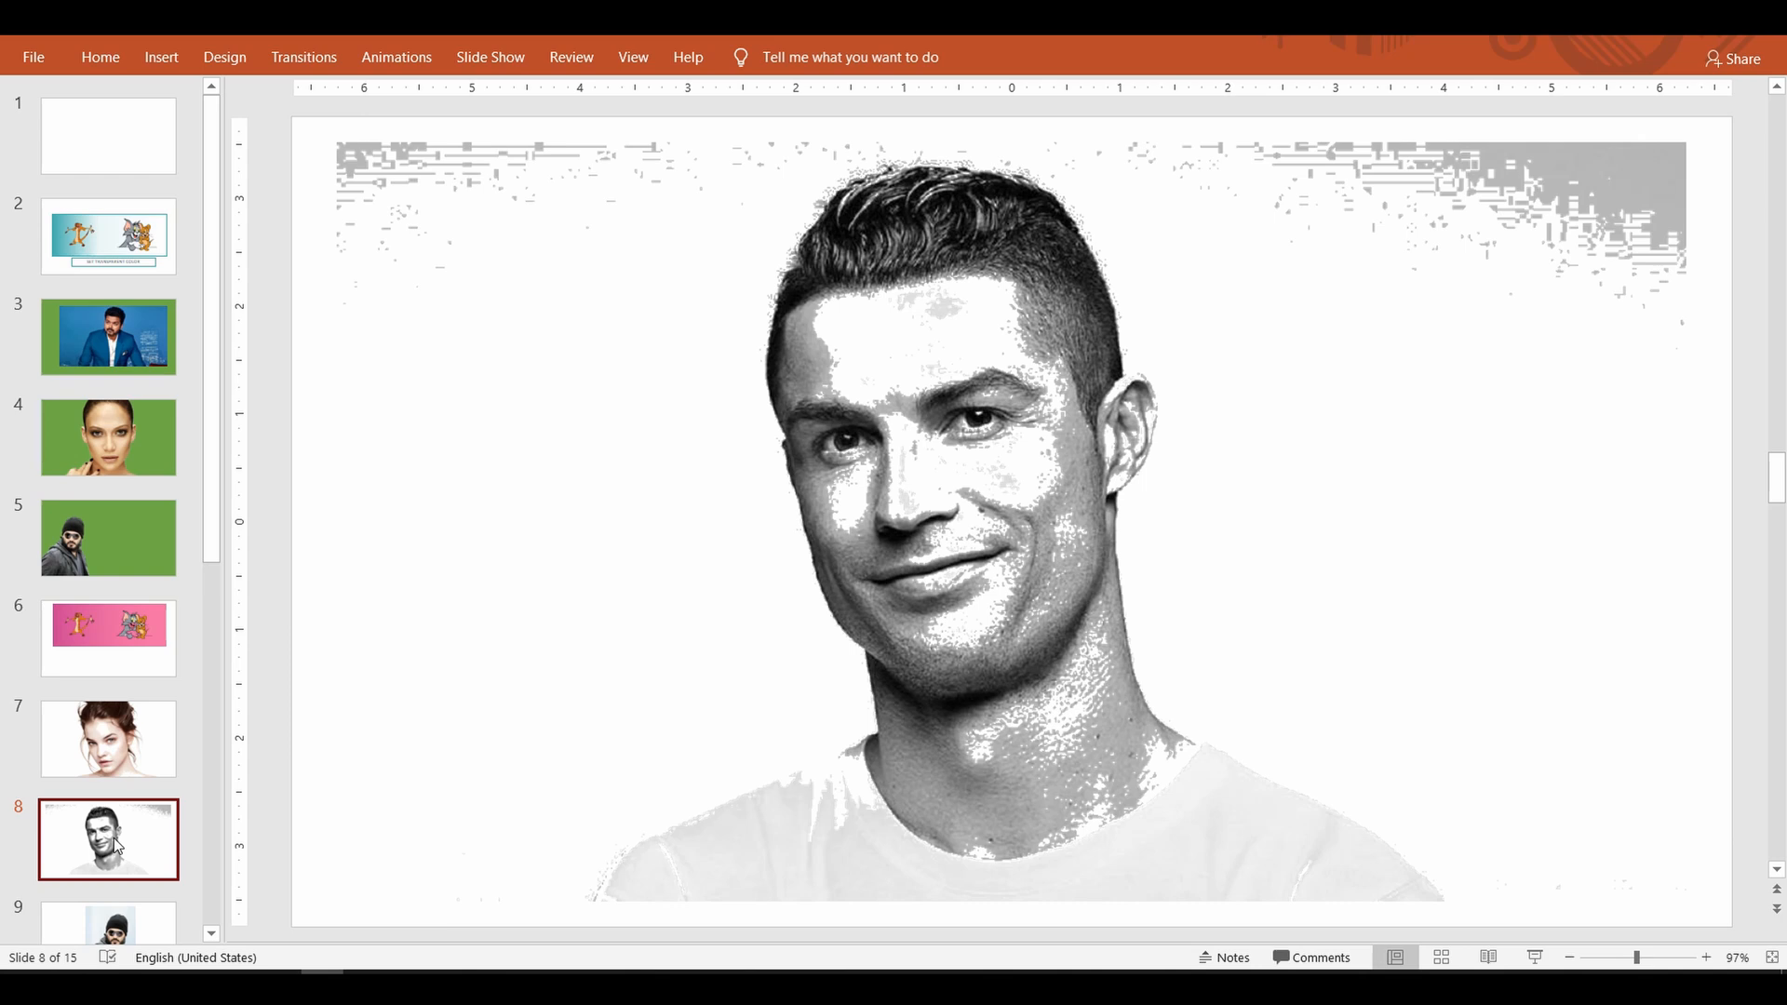
pyautogui.click(128, 753)
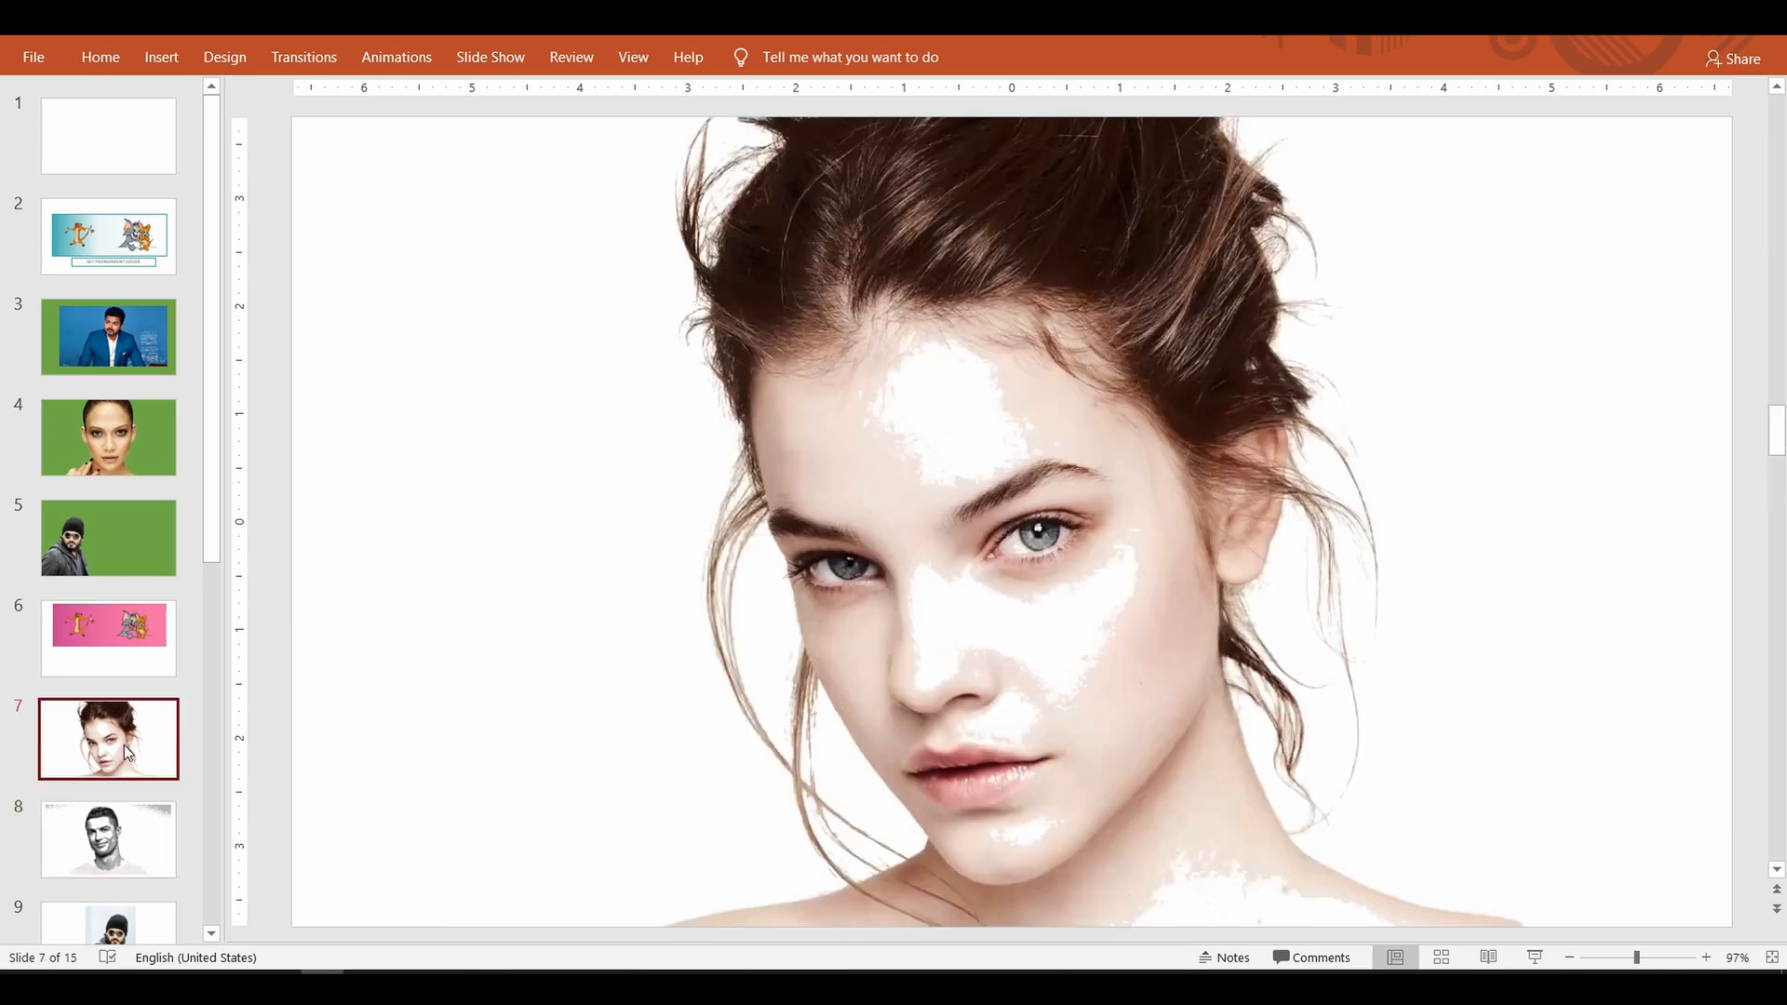
# Step: Remove the background of the photo on slide 9, marking the jacket's cut-off lower edge as an area to keep
pyautogui.scroll(-3, 125, 745)
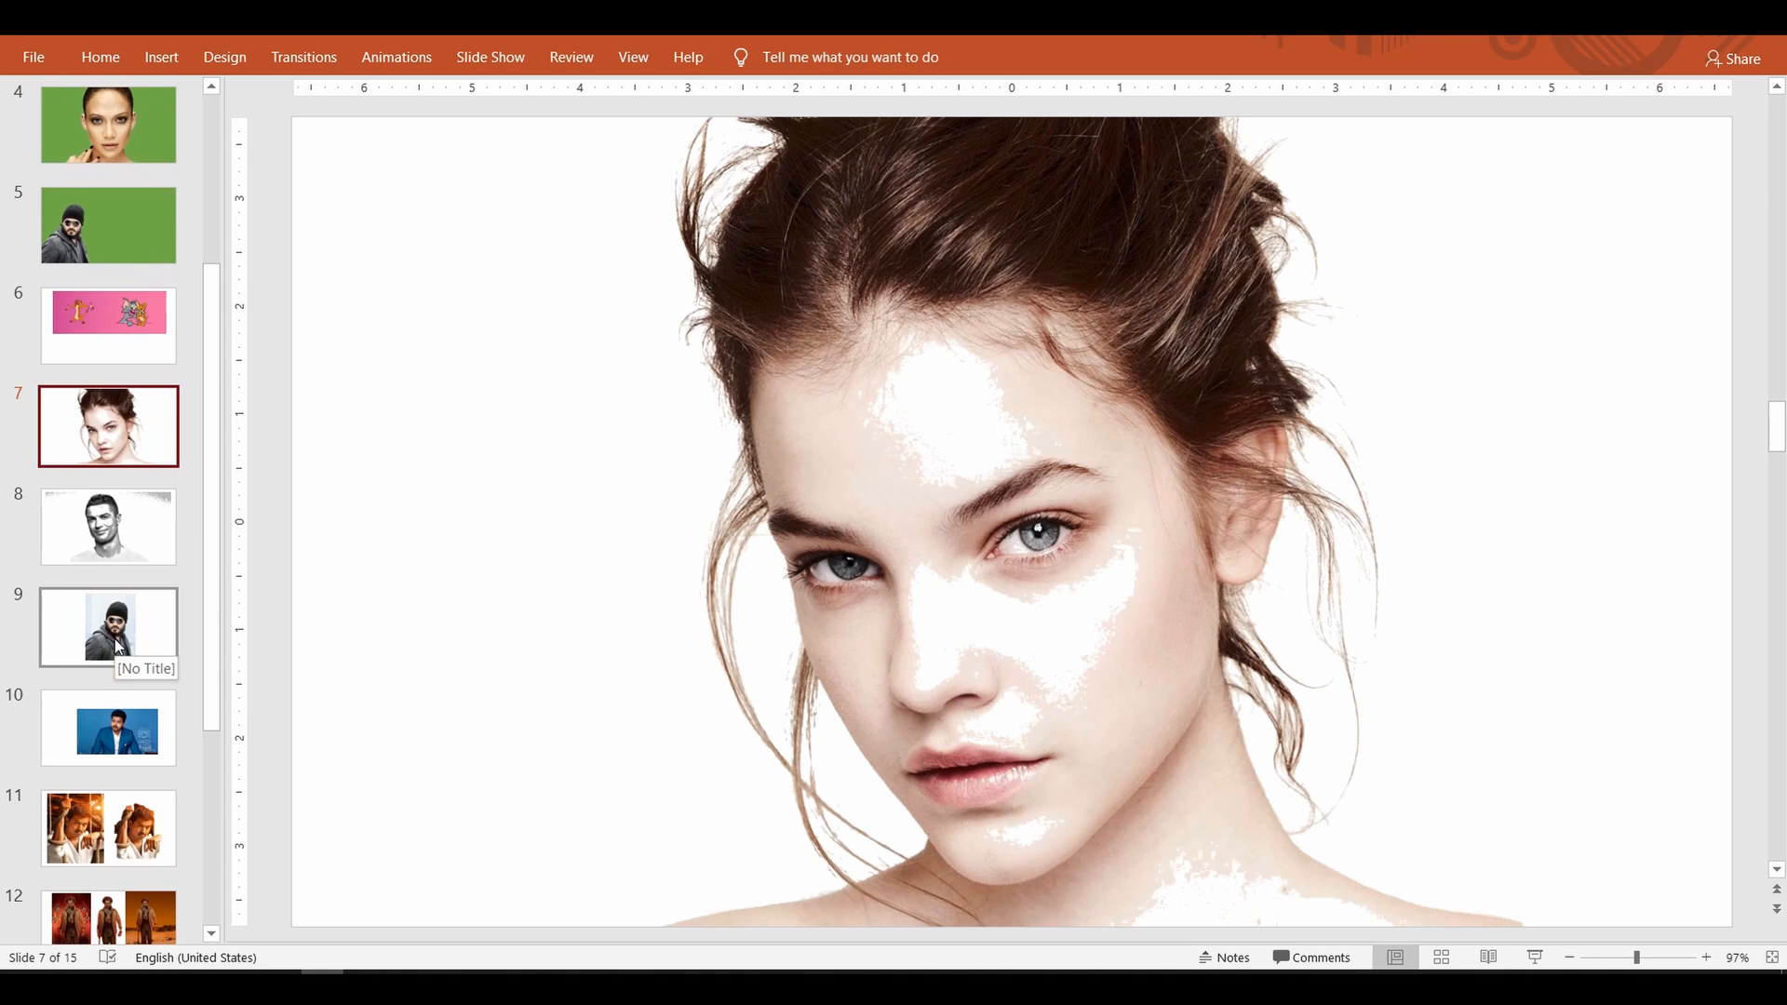
pyautogui.click(119, 645)
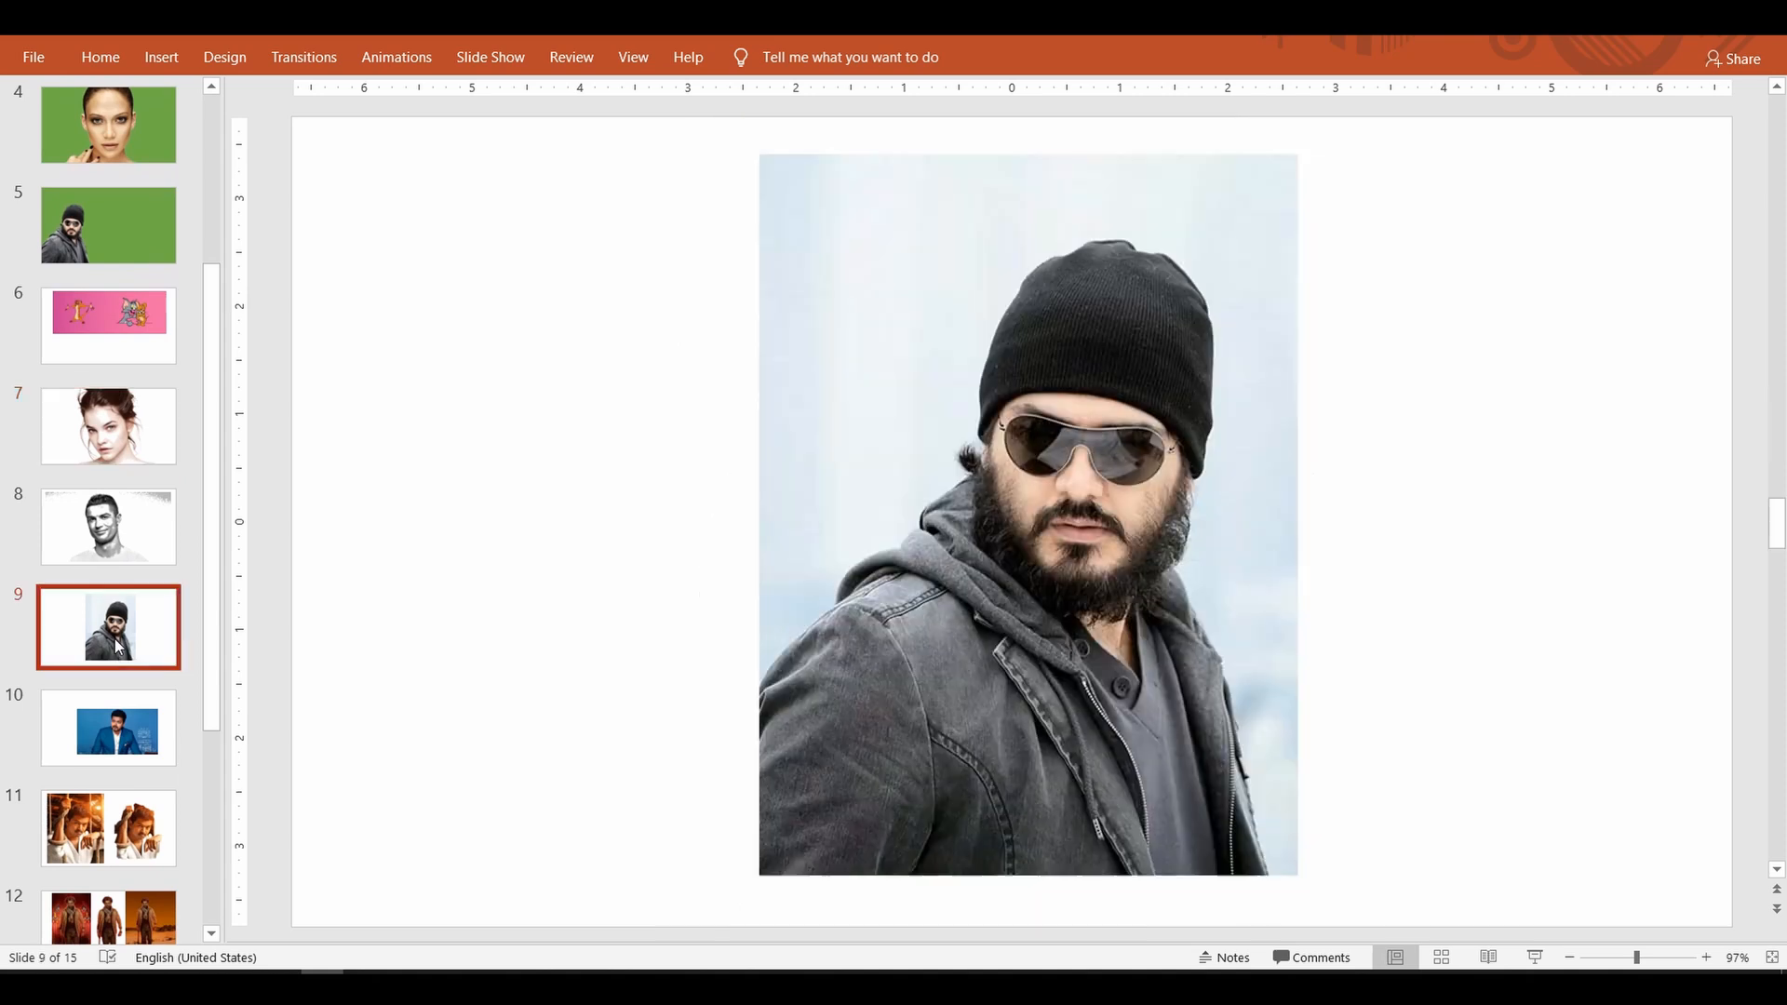
pyautogui.click(1052, 660)
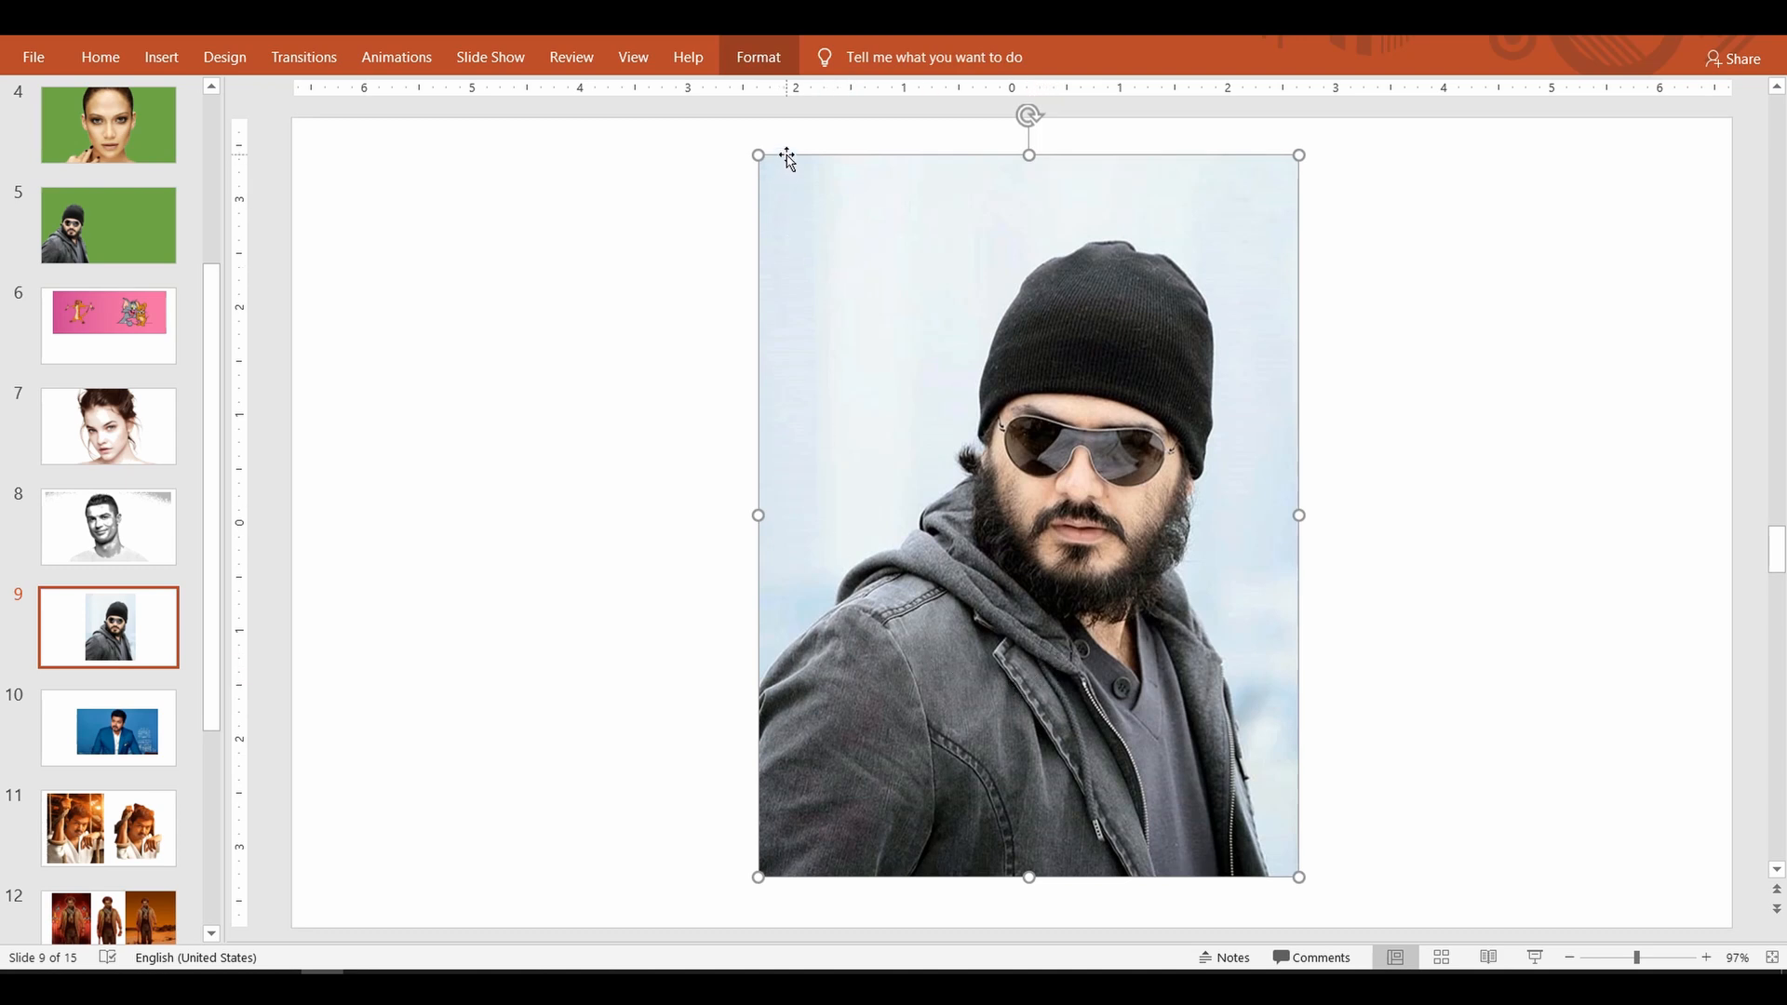
pyautogui.click(759, 59)
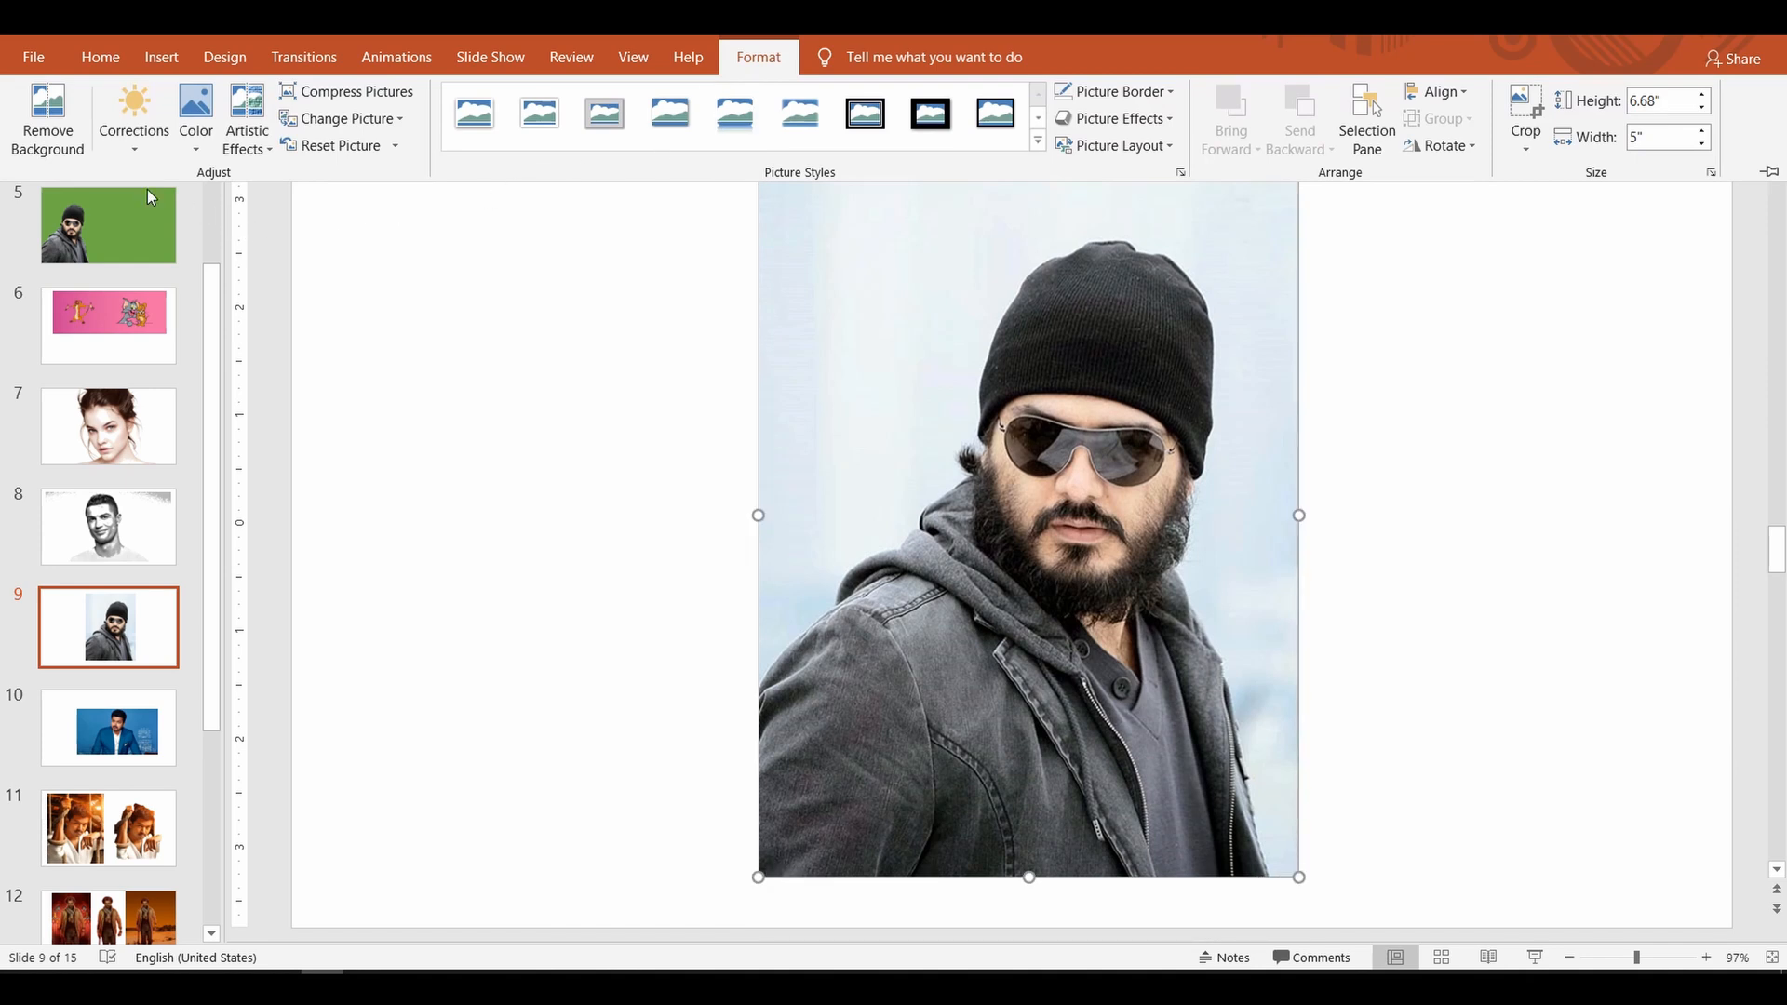
pyautogui.click(47, 140)
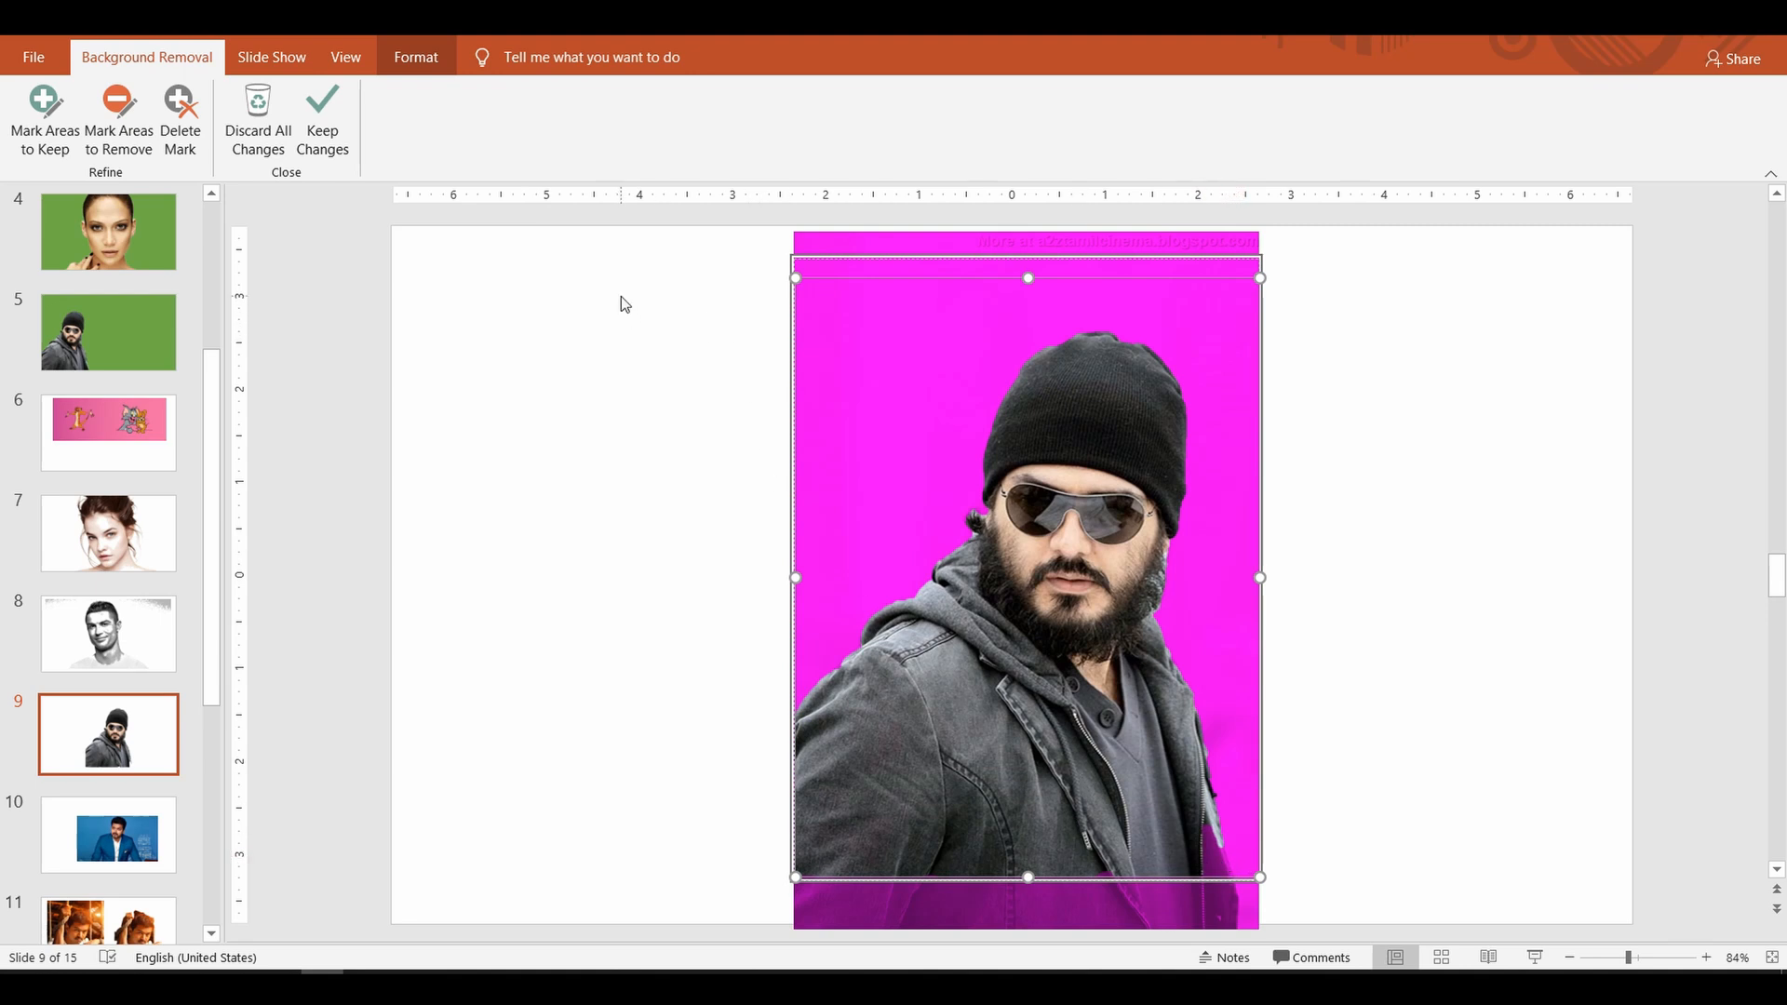
pyautogui.click(41, 145)
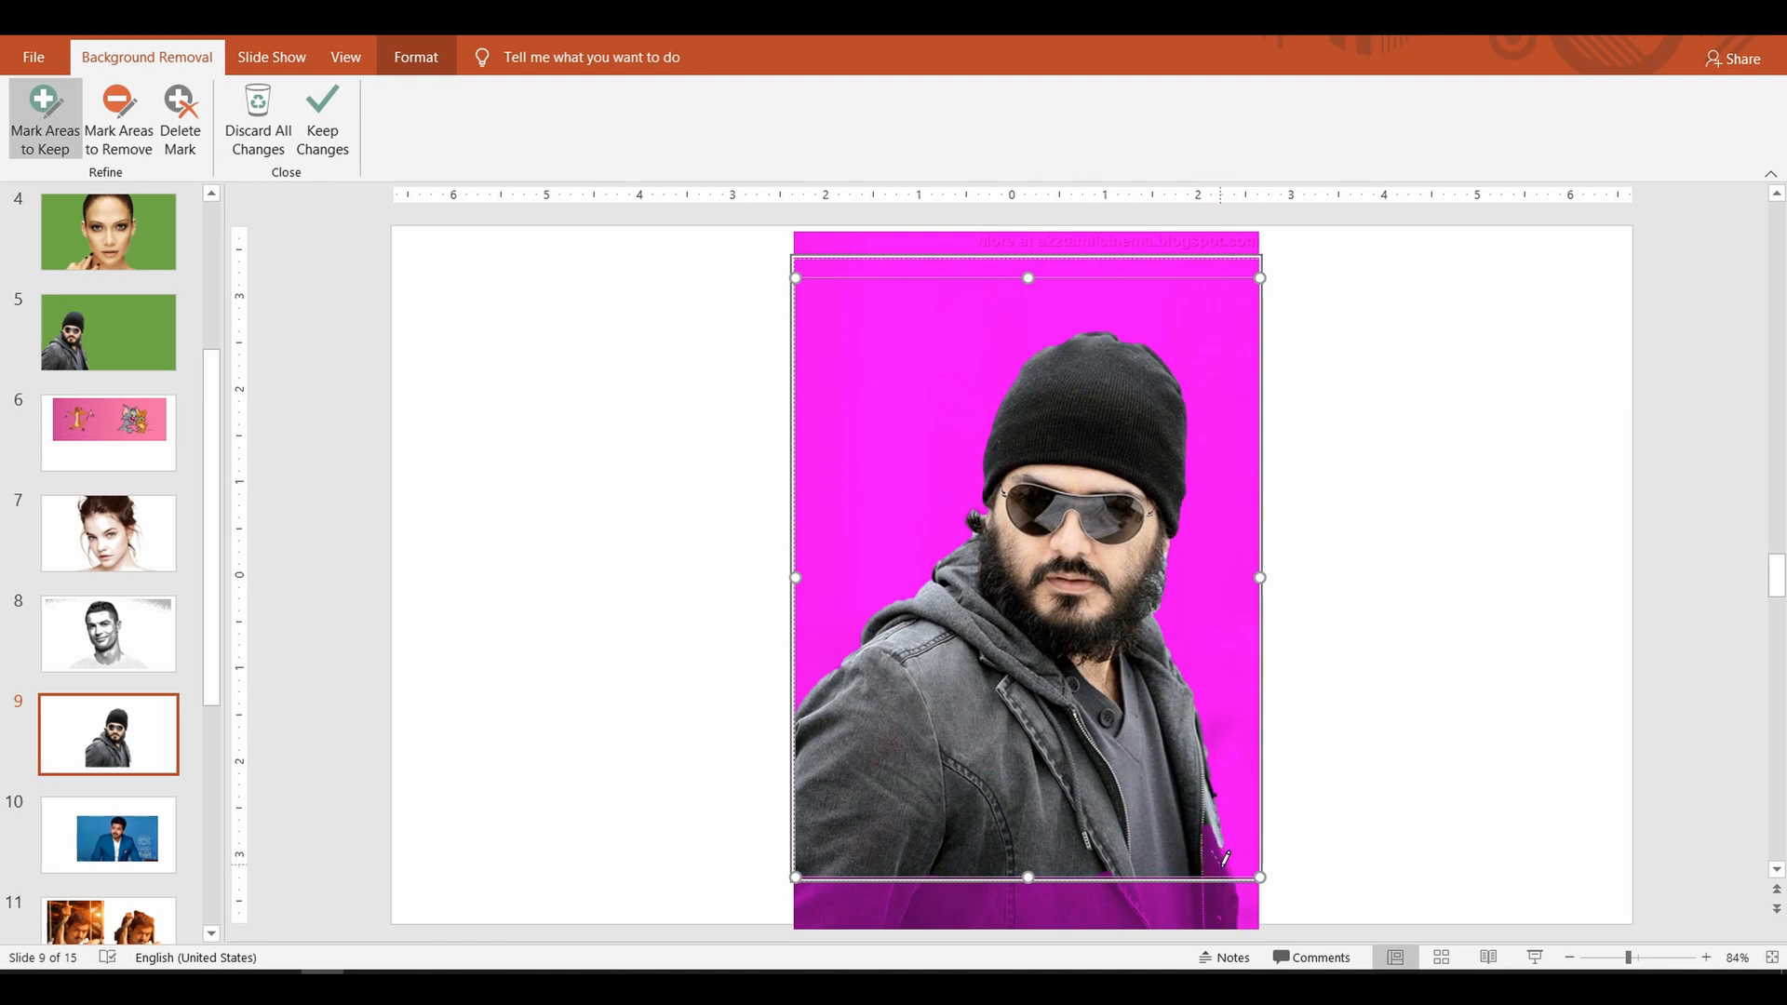
pyautogui.click(1220, 862)
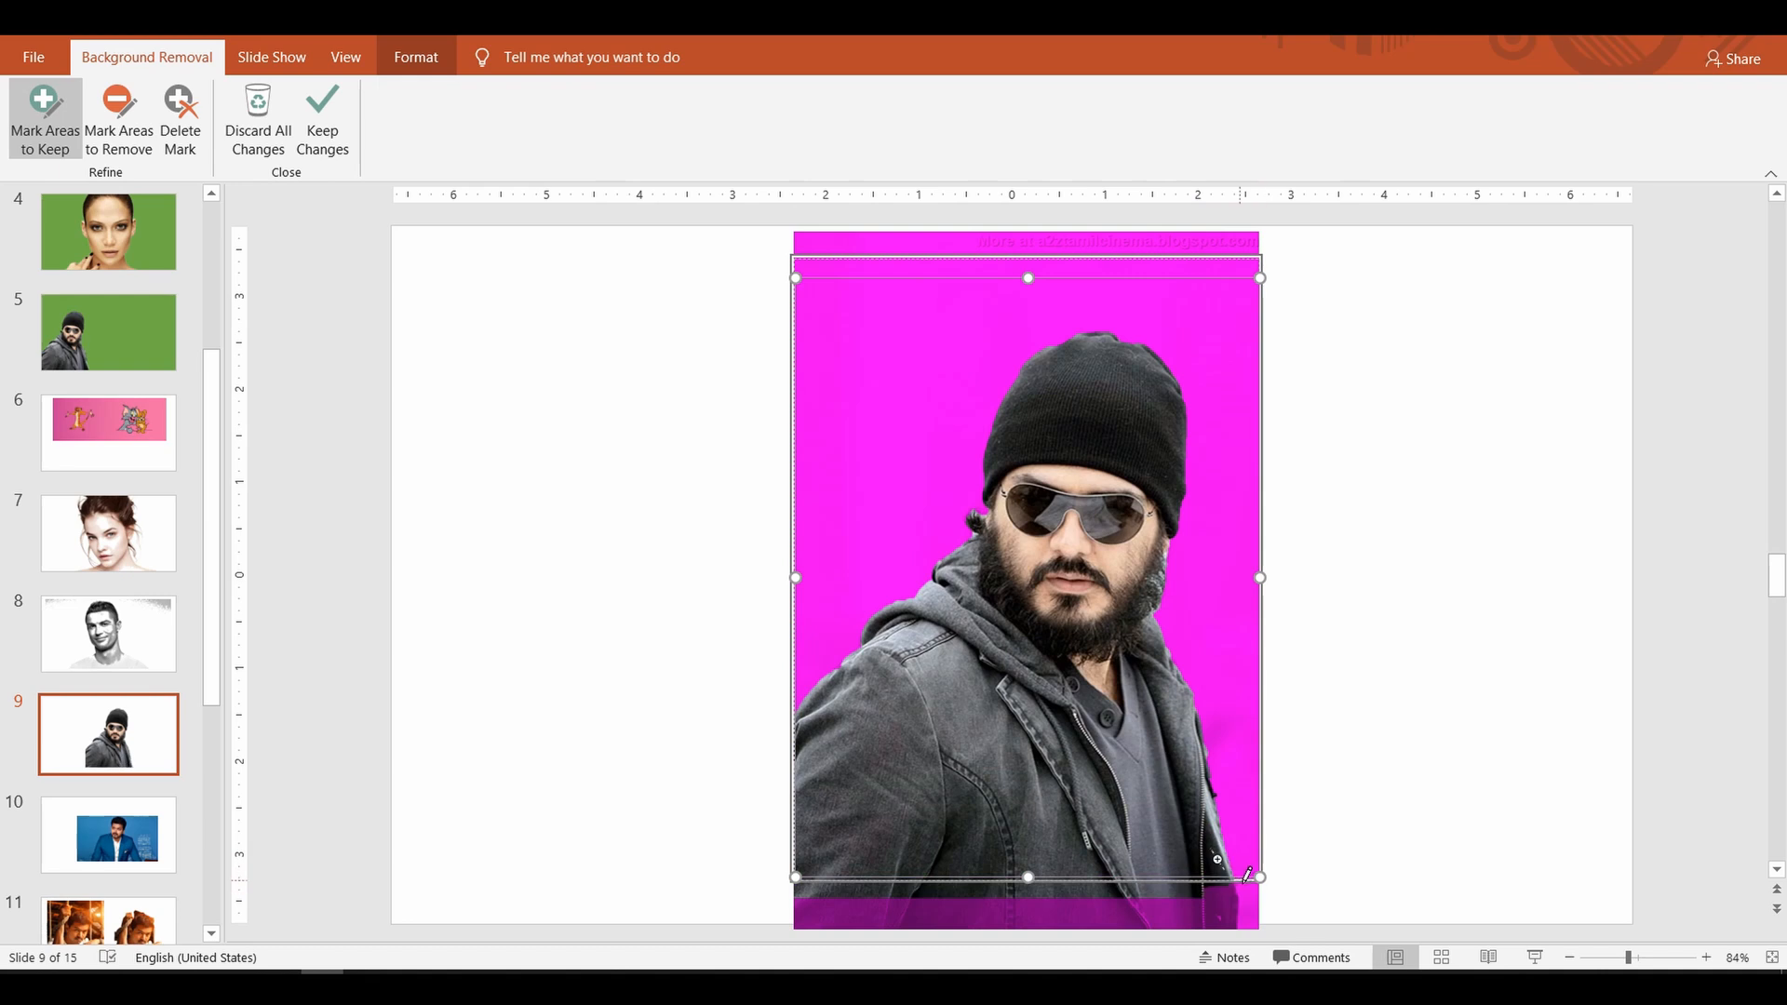
pyautogui.click(1293, 910)
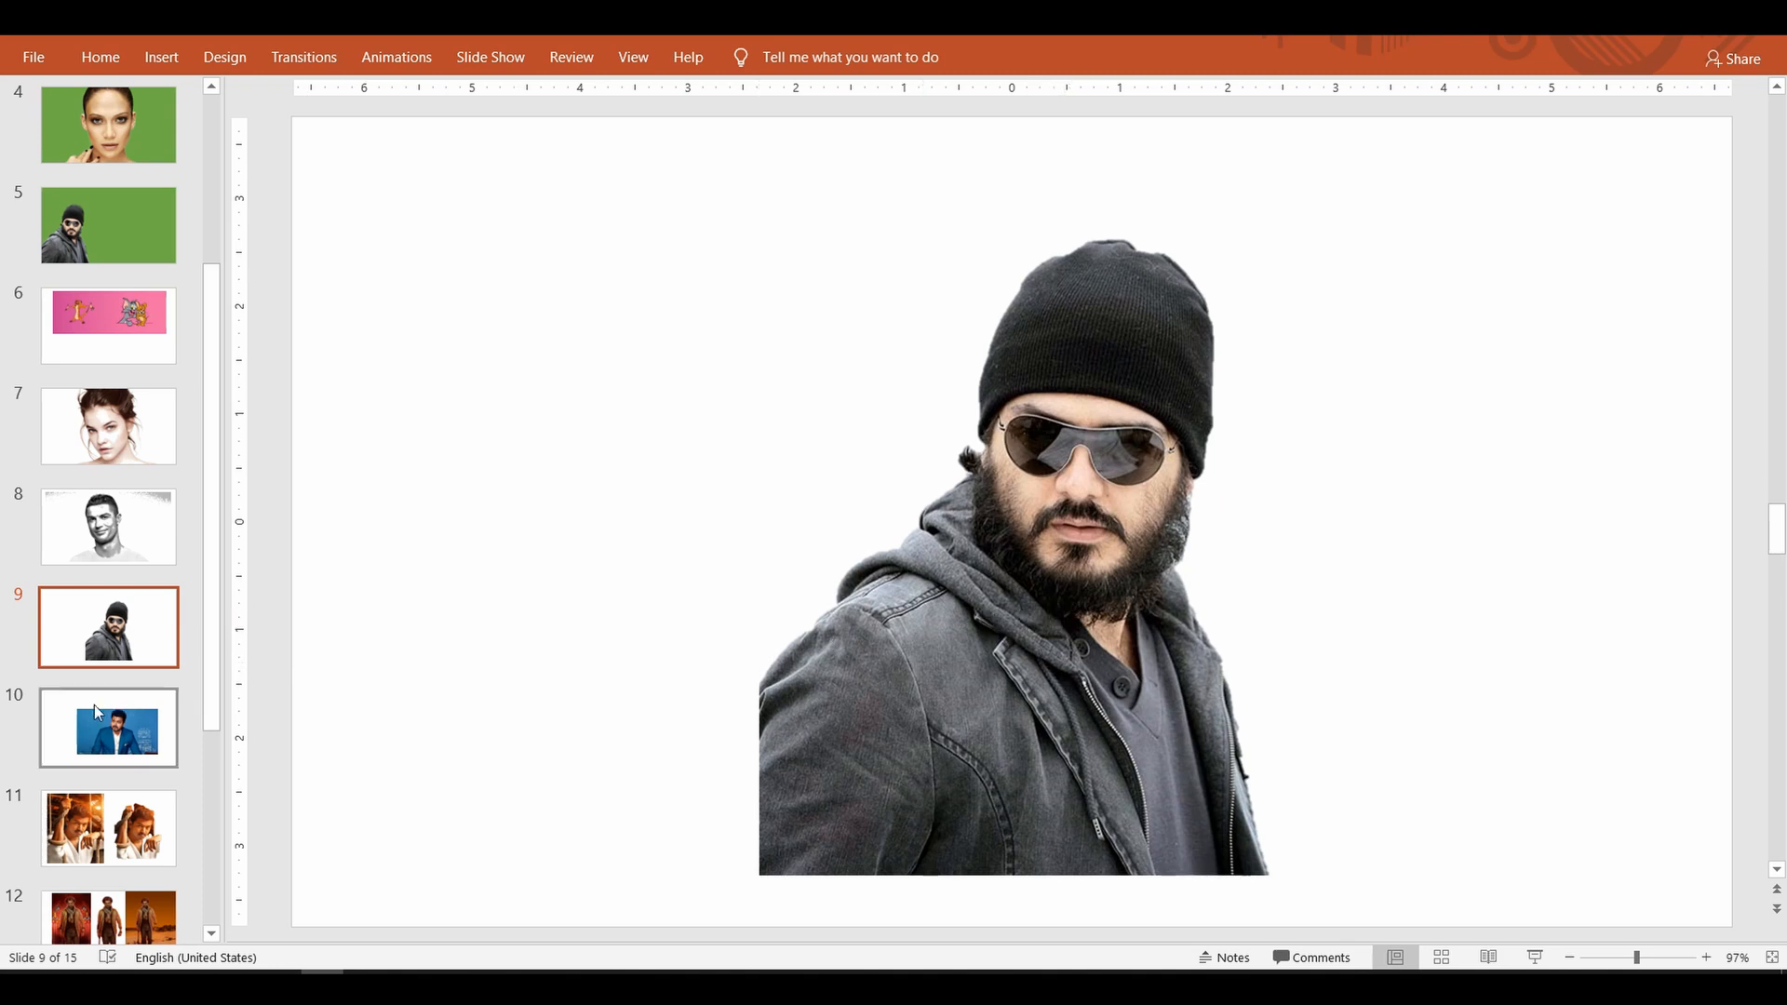
# Step: Start removing the background of the photo on slide 10 and extend the selection frame to the picture's upper and lower edges
pyautogui.click(108, 750)
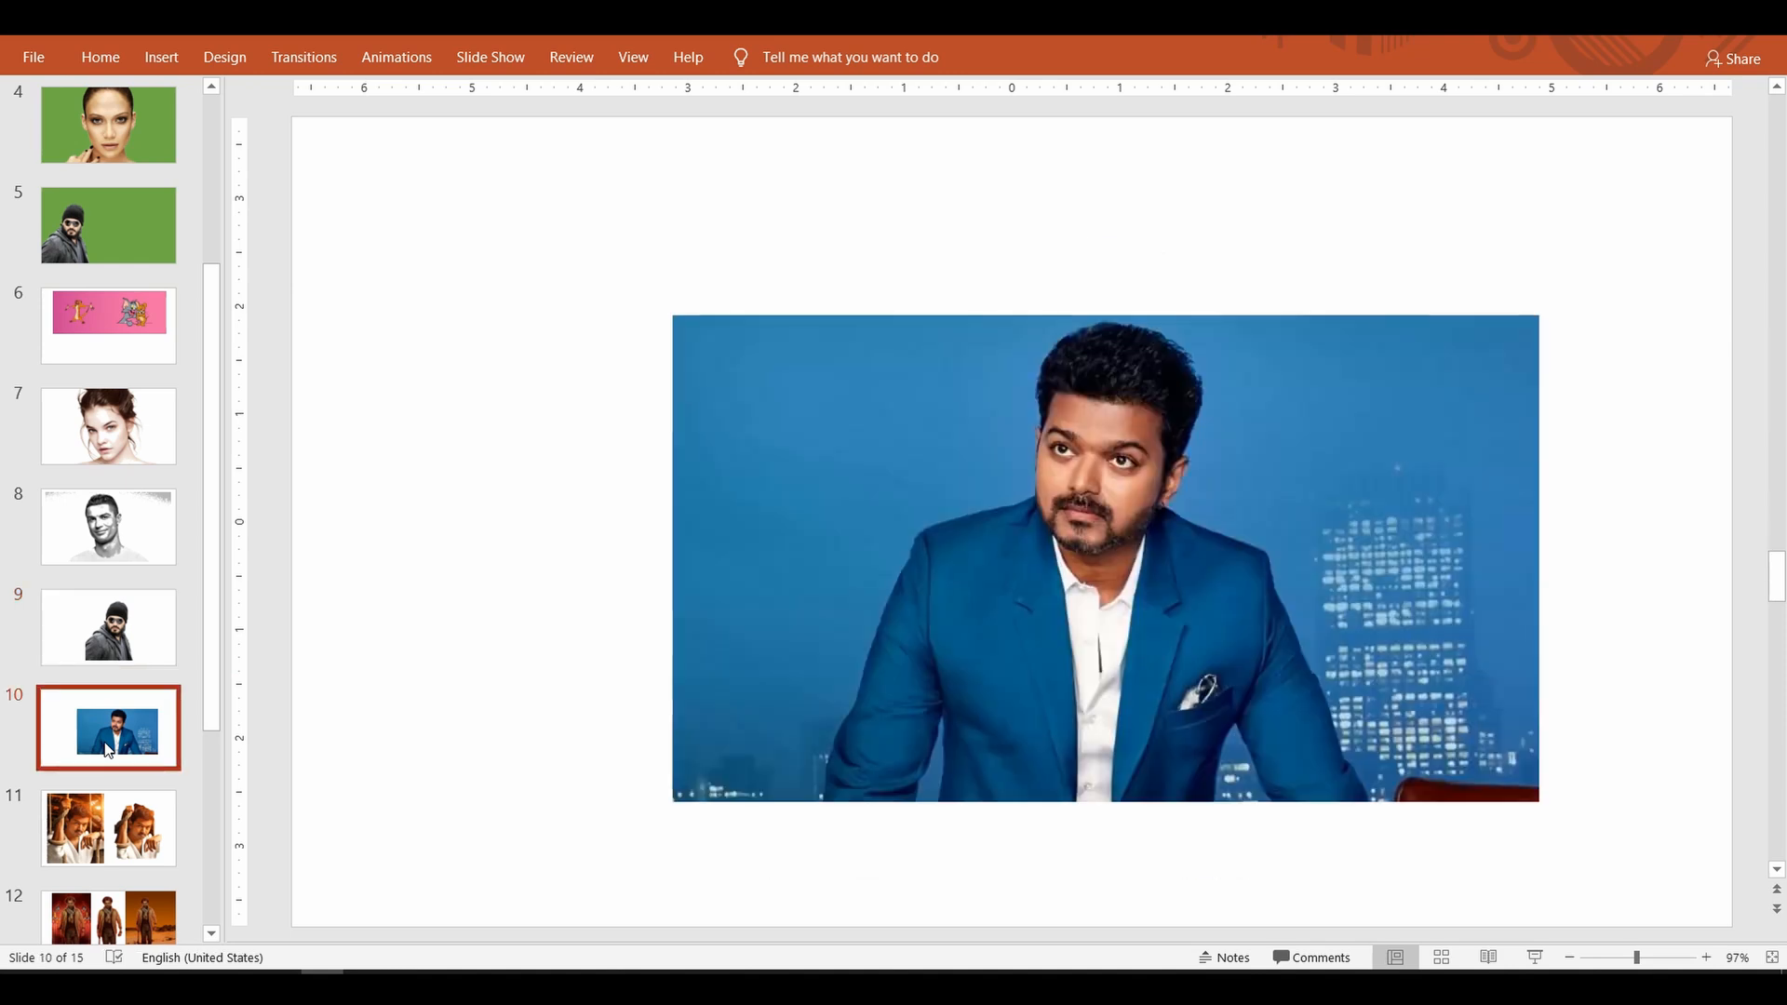
pyautogui.click(1163, 641)
pyautogui.click(759, 57)
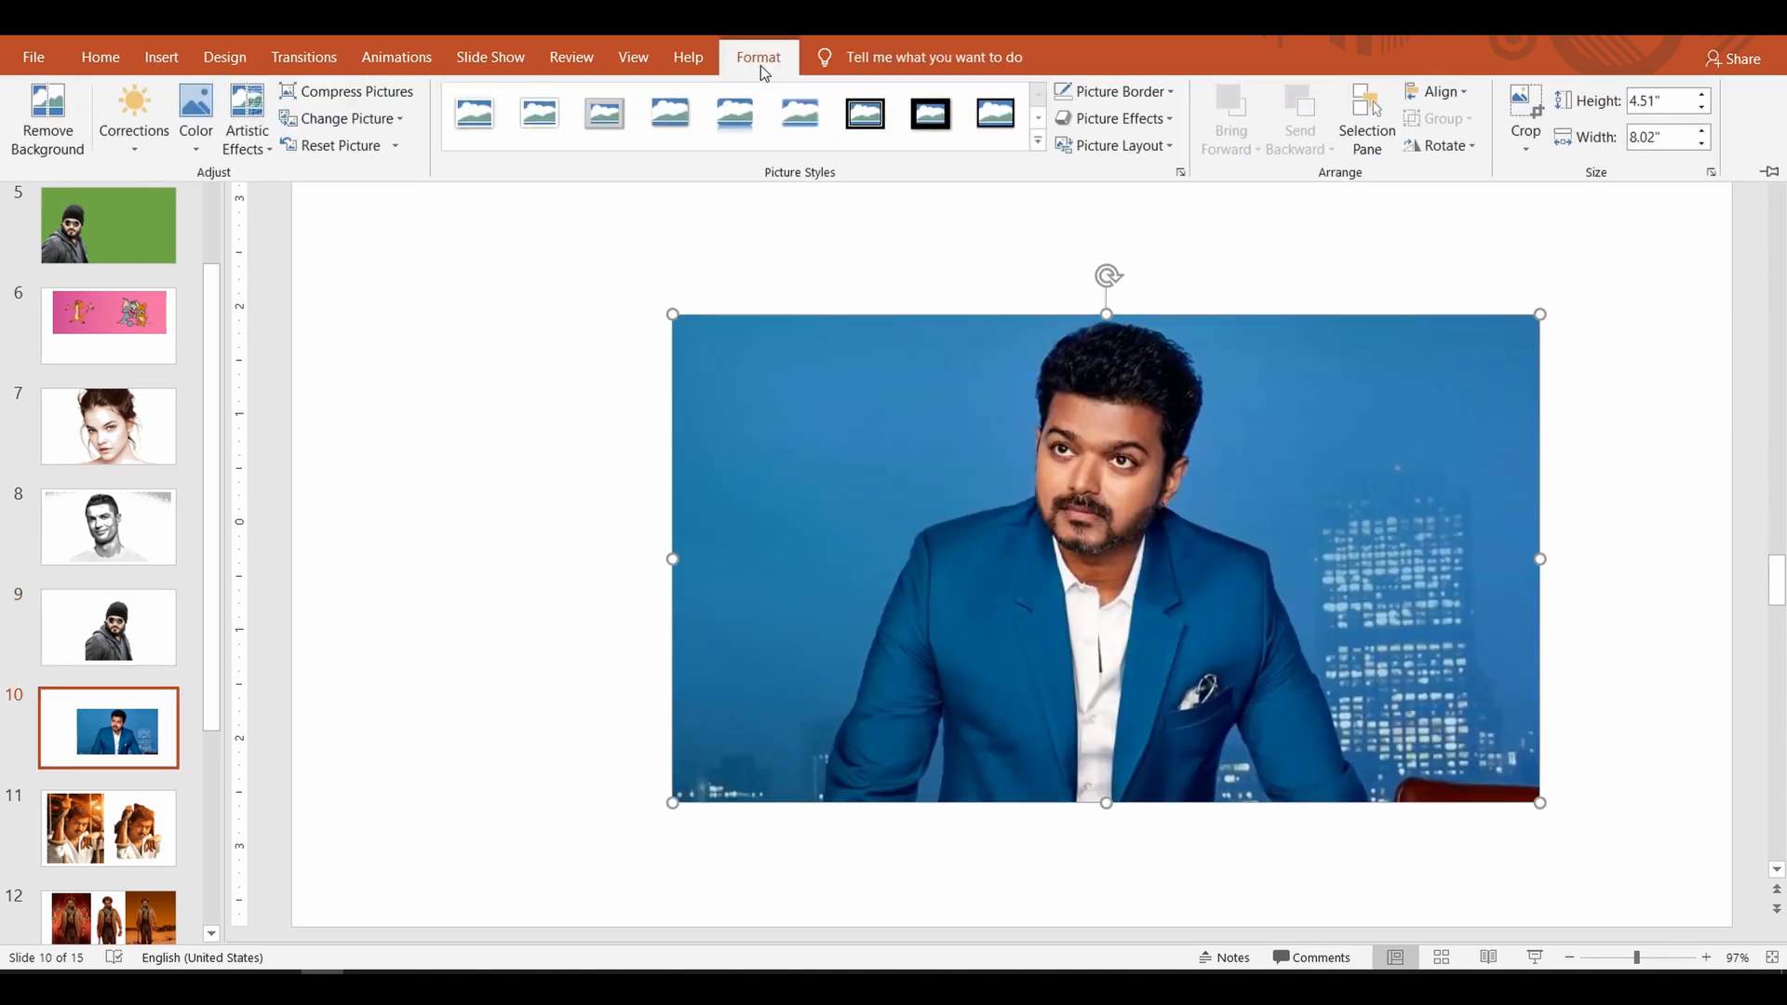
pyautogui.click(71, 145)
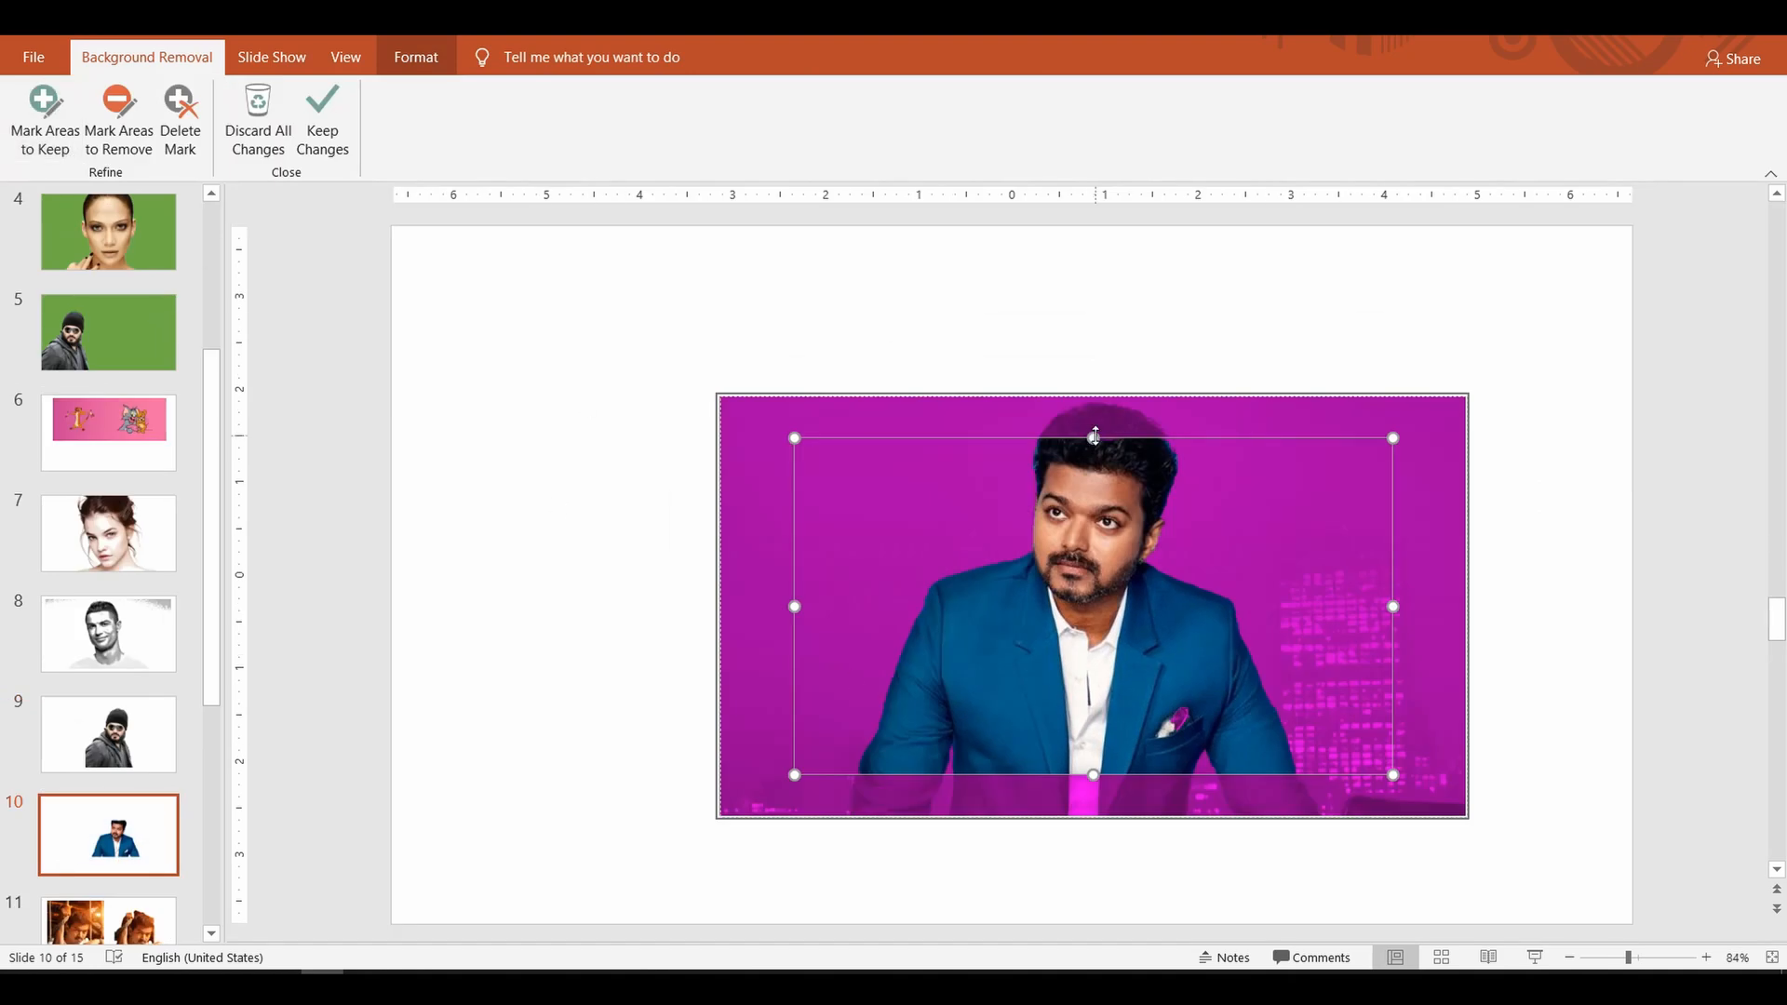
pyautogui.moveTo(1094, 438); pyautogui.dragTo(1094, 396)
pyautogui.moveTo(1094, 777); pyautogui.dragTo(1094, 815)
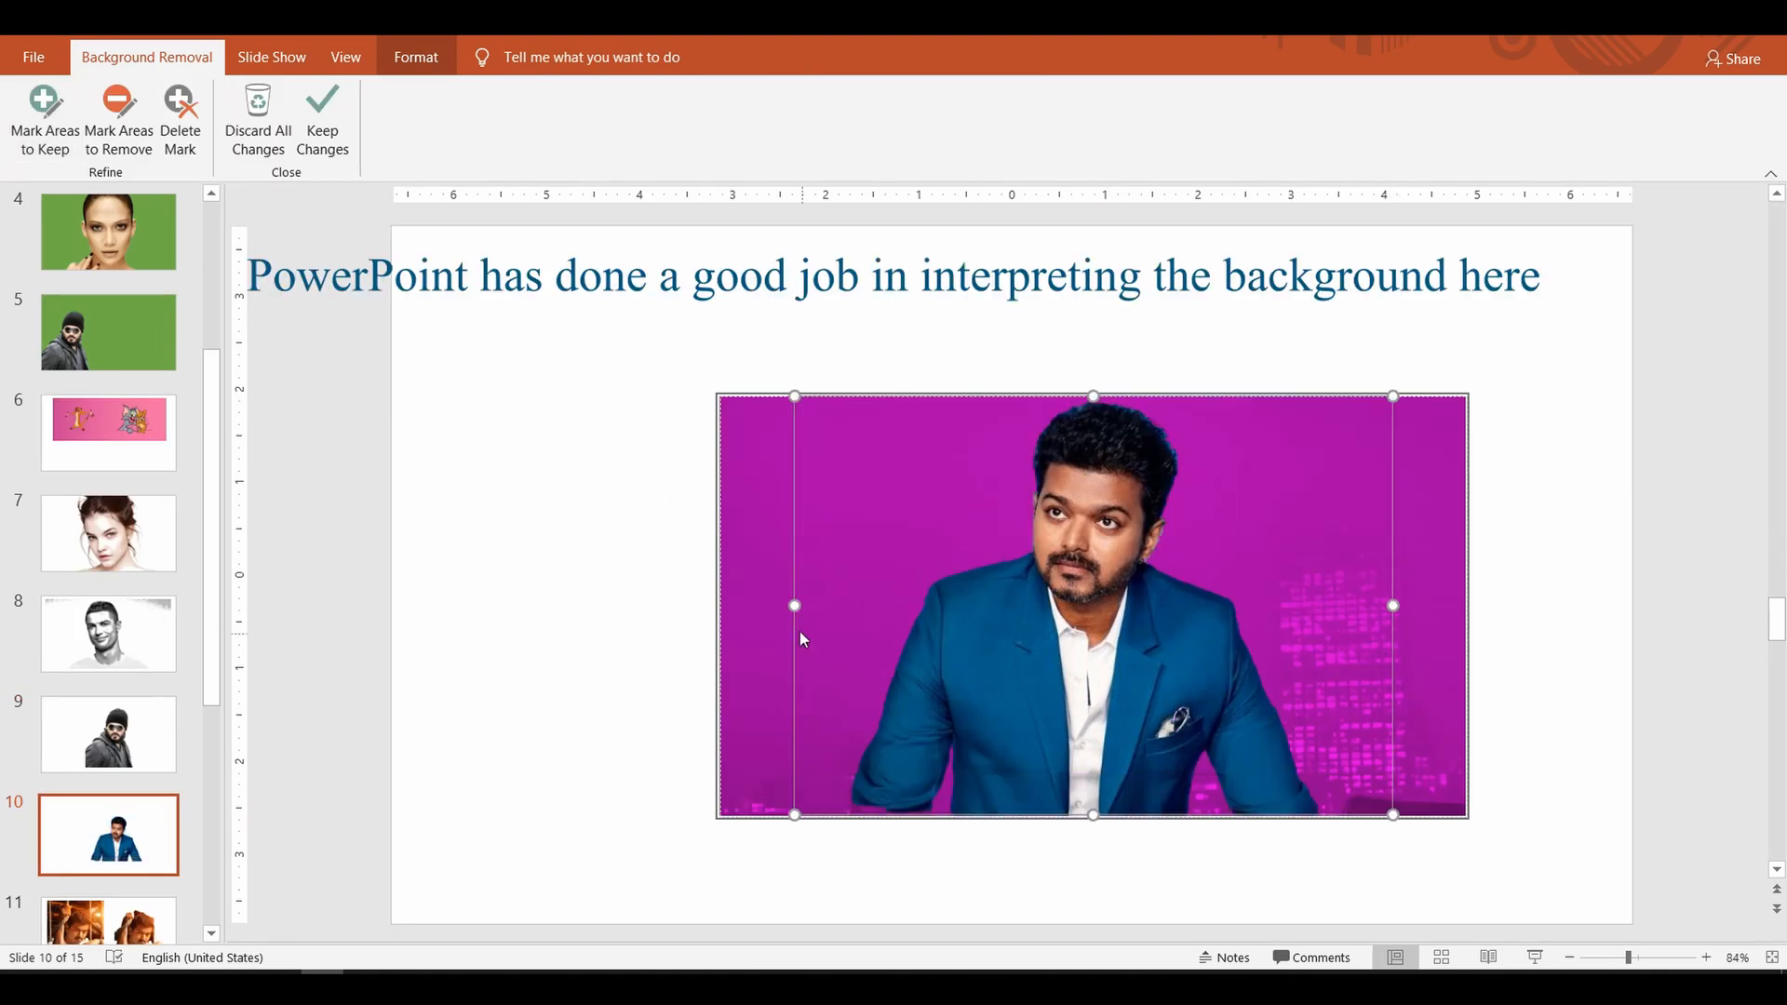
# Step: Mark the lower end of the suit sleeve as an area to keep, apply the background removal and deselect the picture
pyautogui.click(45, 119)
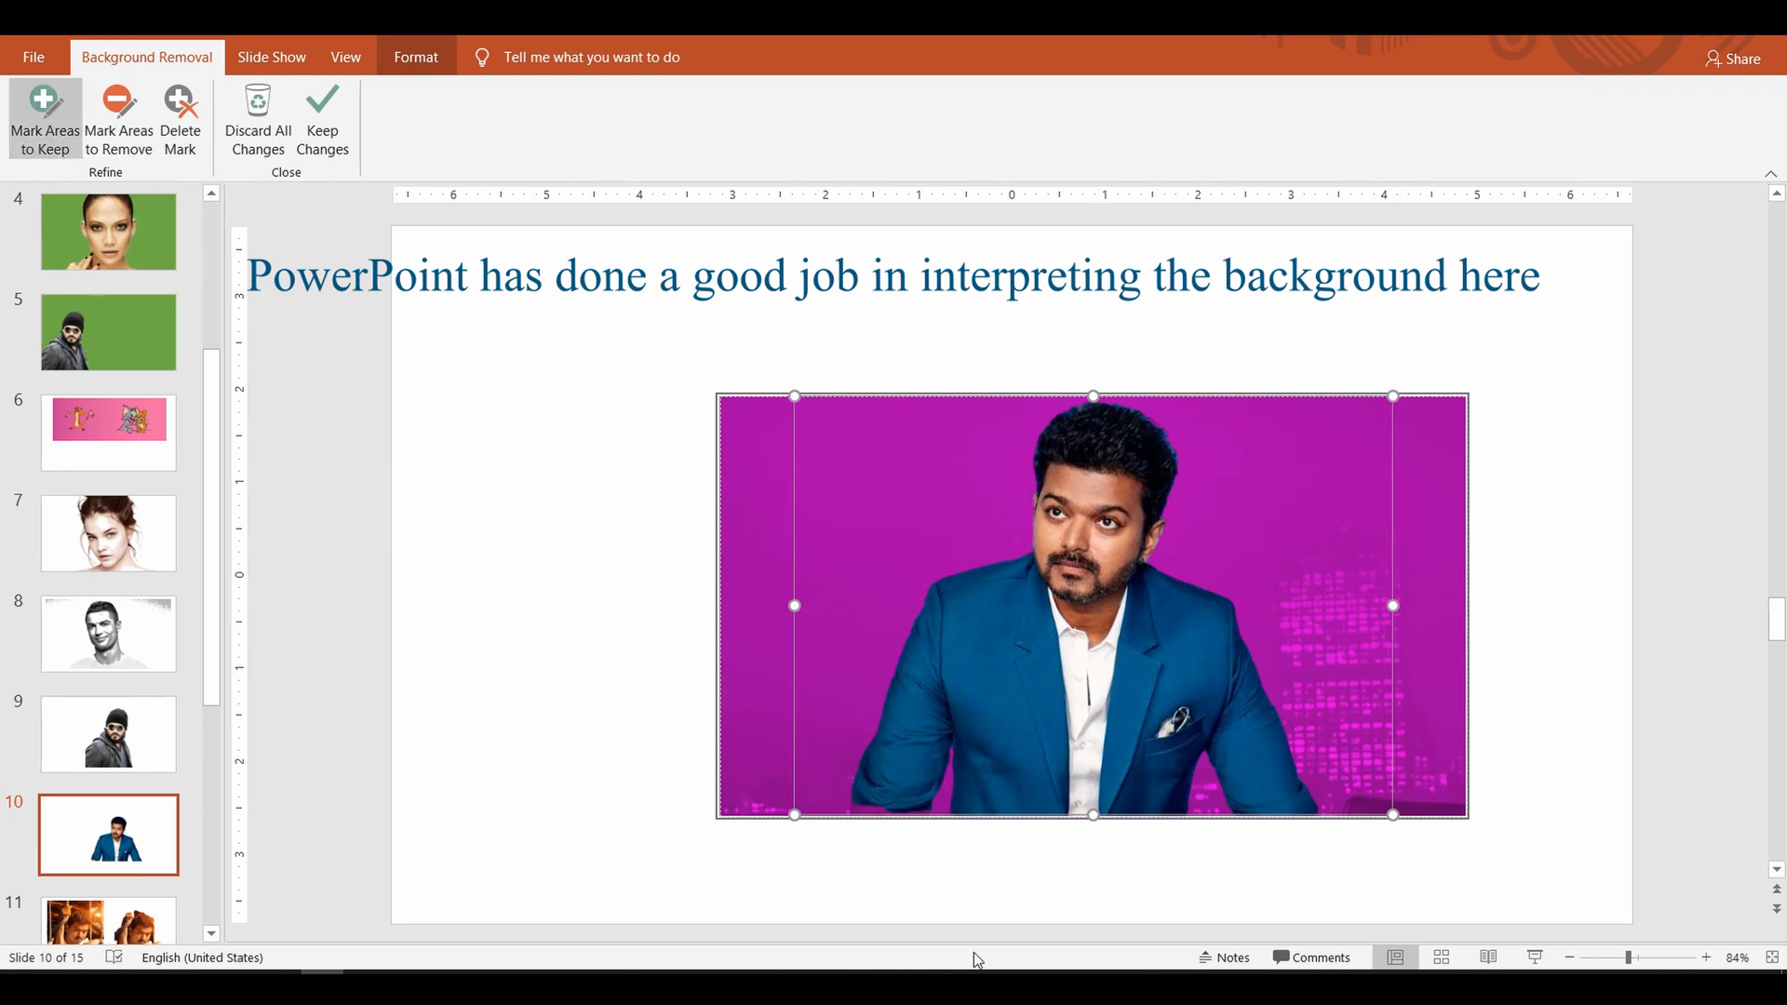
pyautogui.click(868, 811)
pyautogui.click(322, 130)
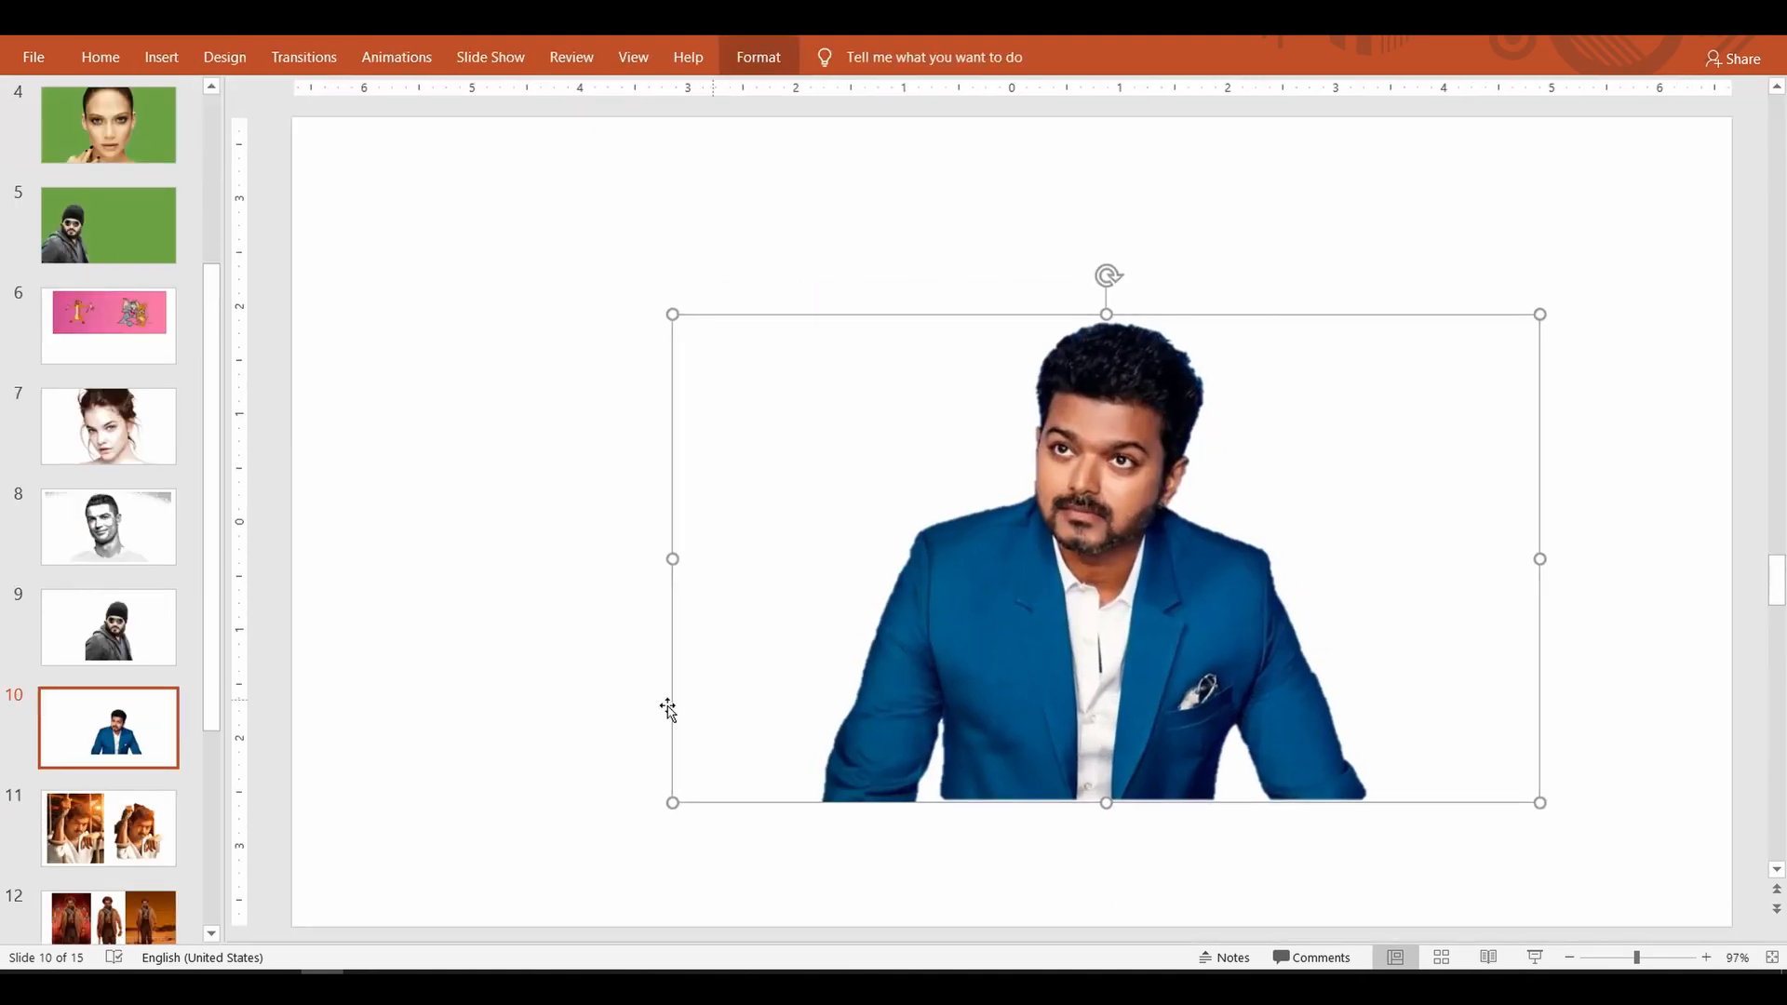
pyautogui.click(588, 726)
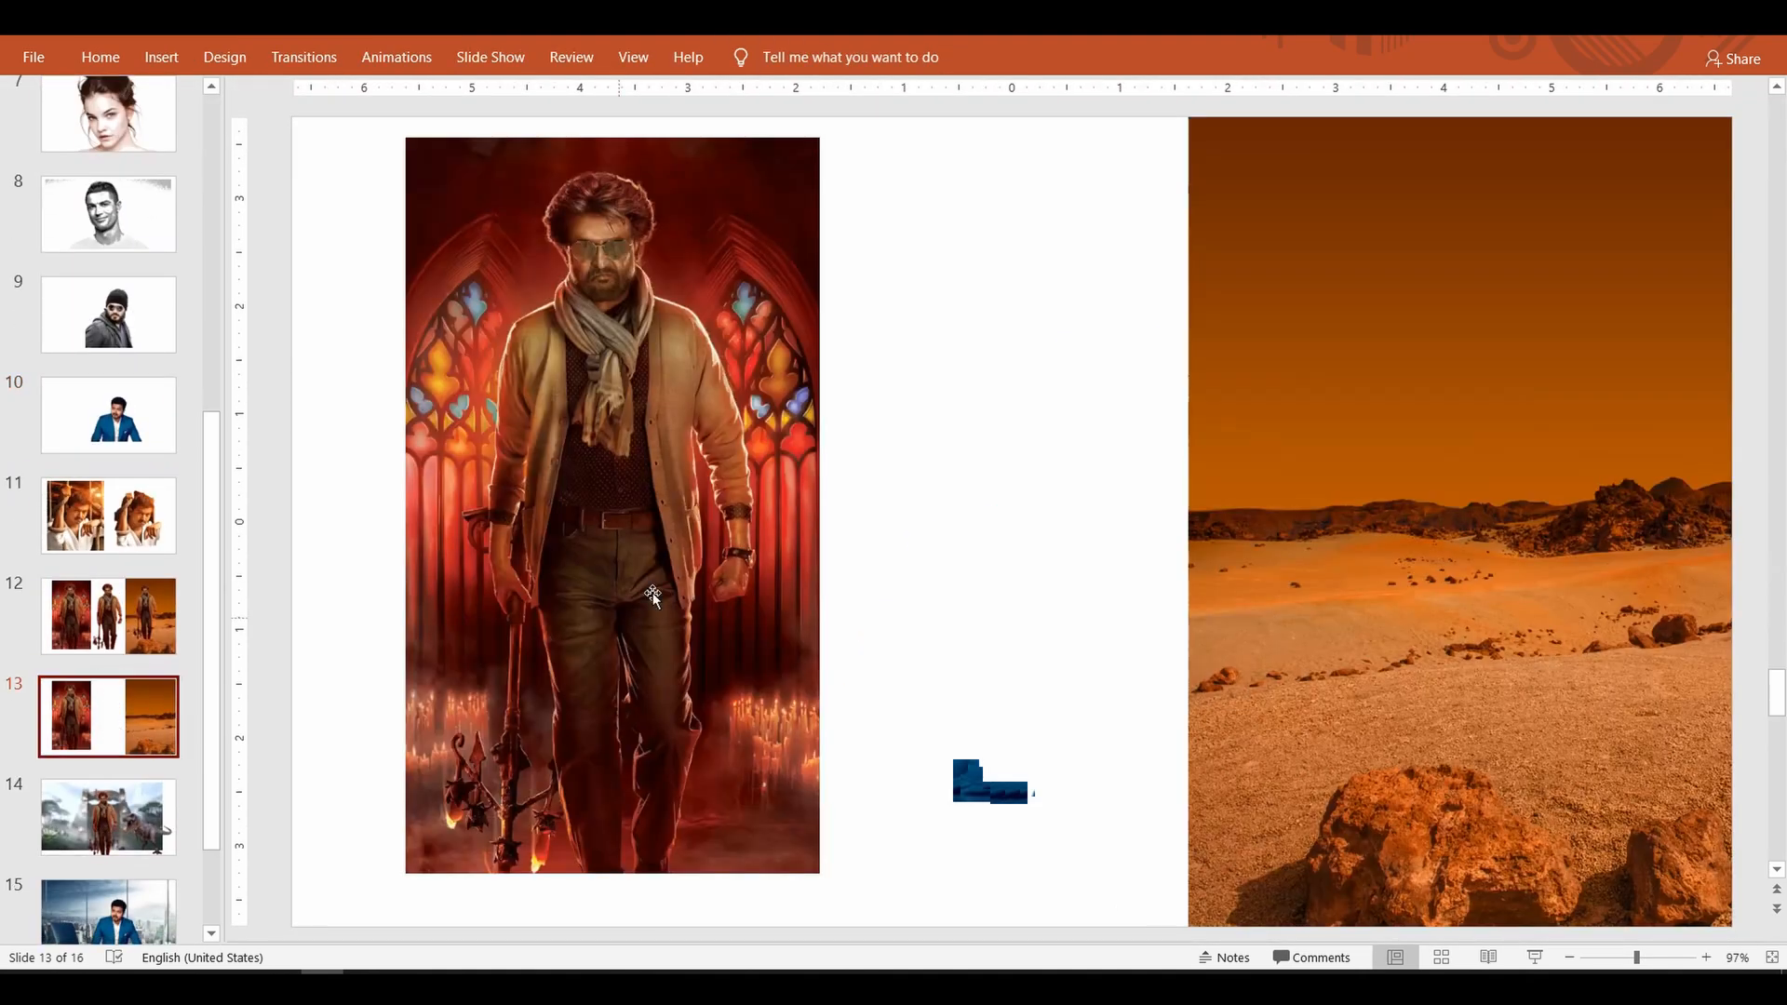
# Step: Start removing the red background of the walking man's picture on slide 13 and extend the selection frame on all four sides
pyautogui.click(614, 465)
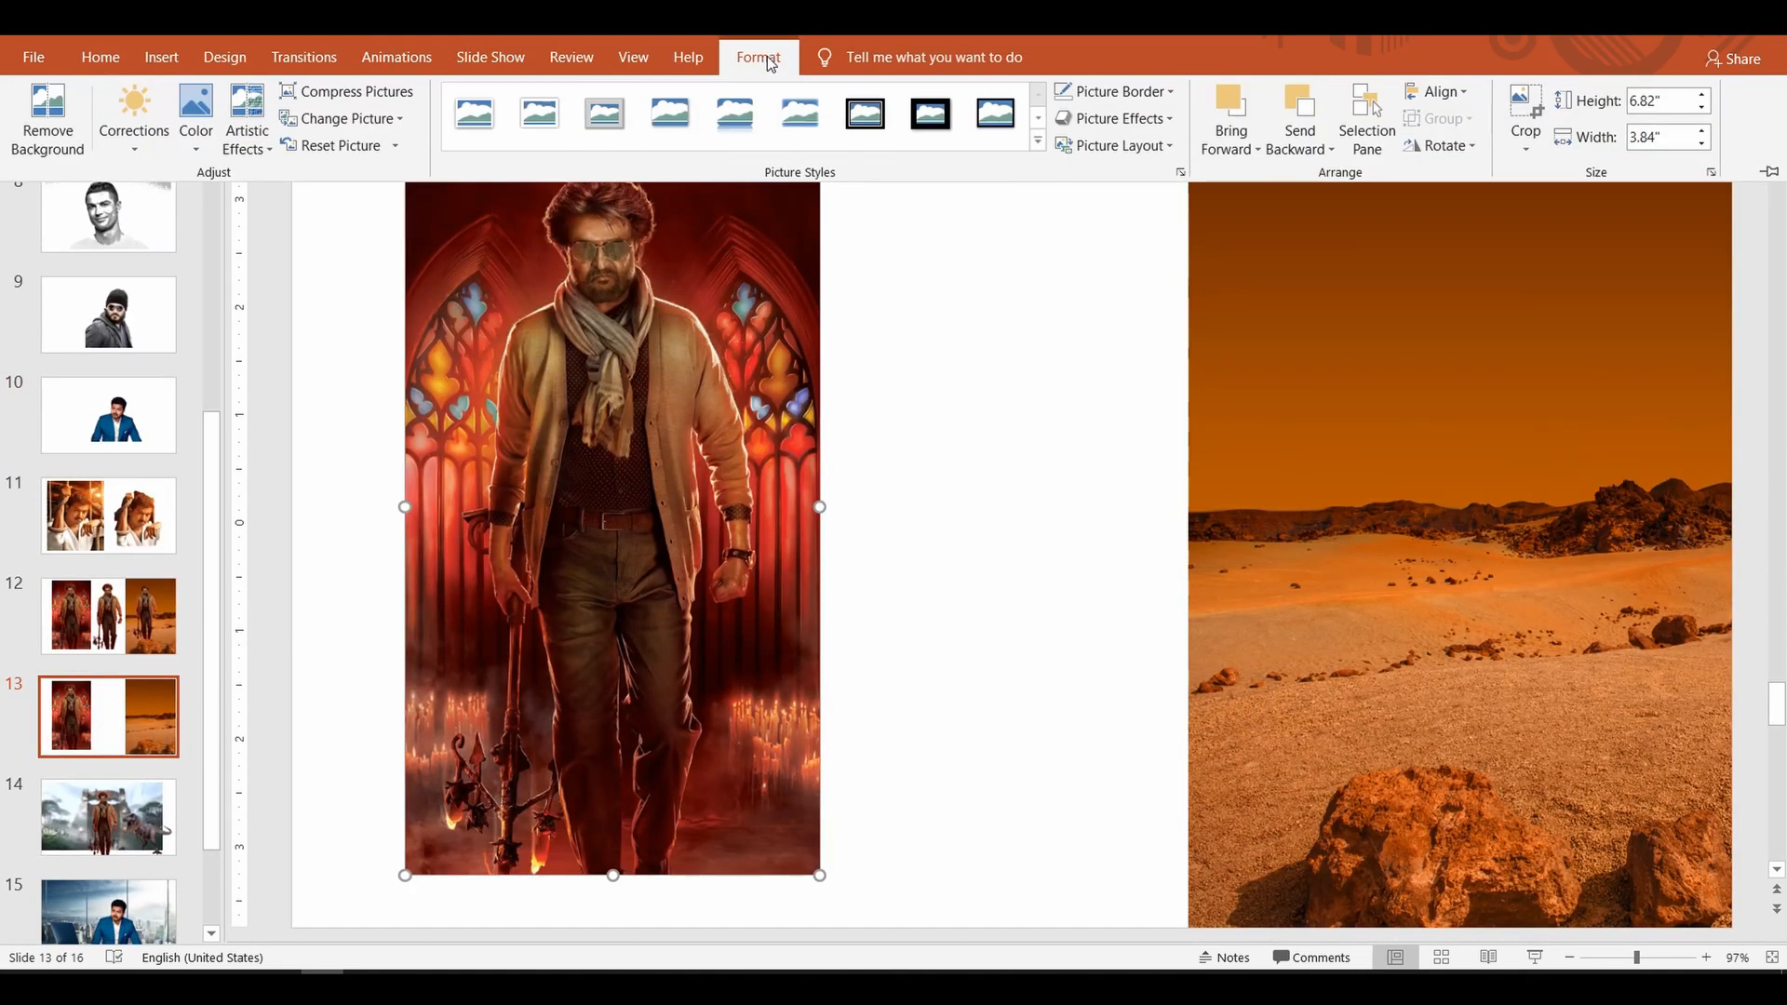
pyautogui.click(192, 139)
pyautogui.click(377, 244)
pyautogui.click(48, 121)
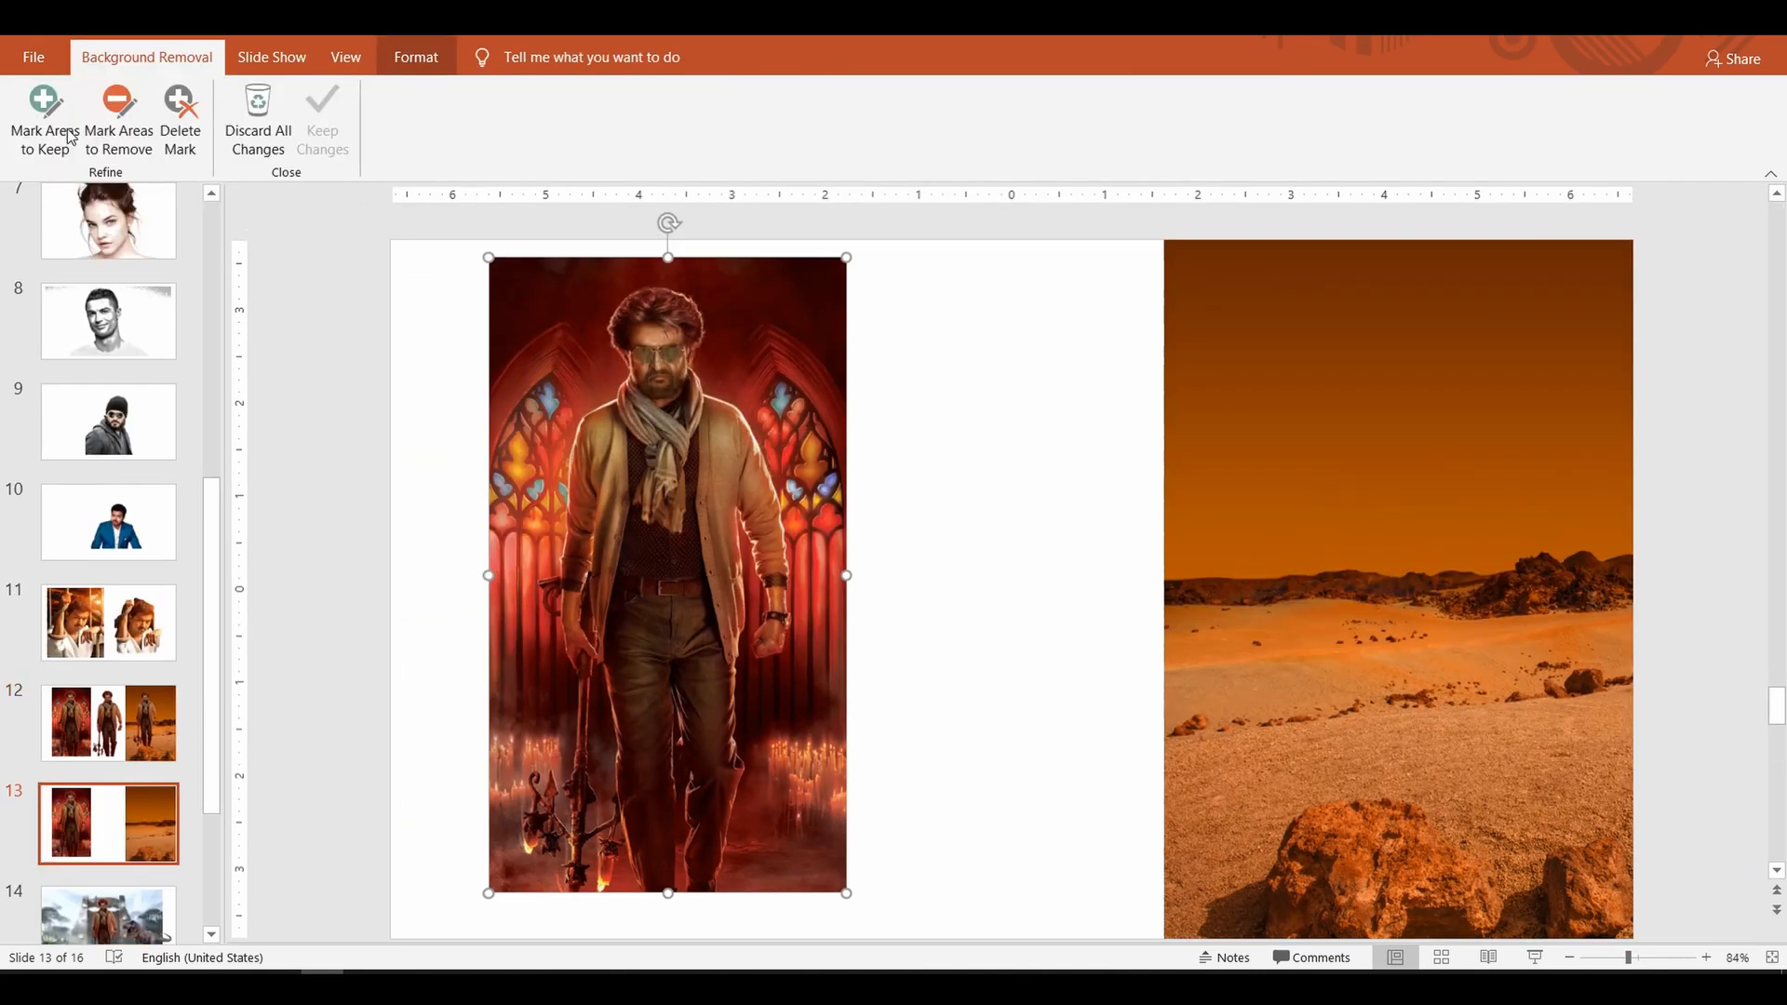
pyautogui.moveTo(668, 306); pyautogui.dragTo(661, 260)
pyautogui.moveTo(666, 815); pyautogui.dragTo(667, 879)
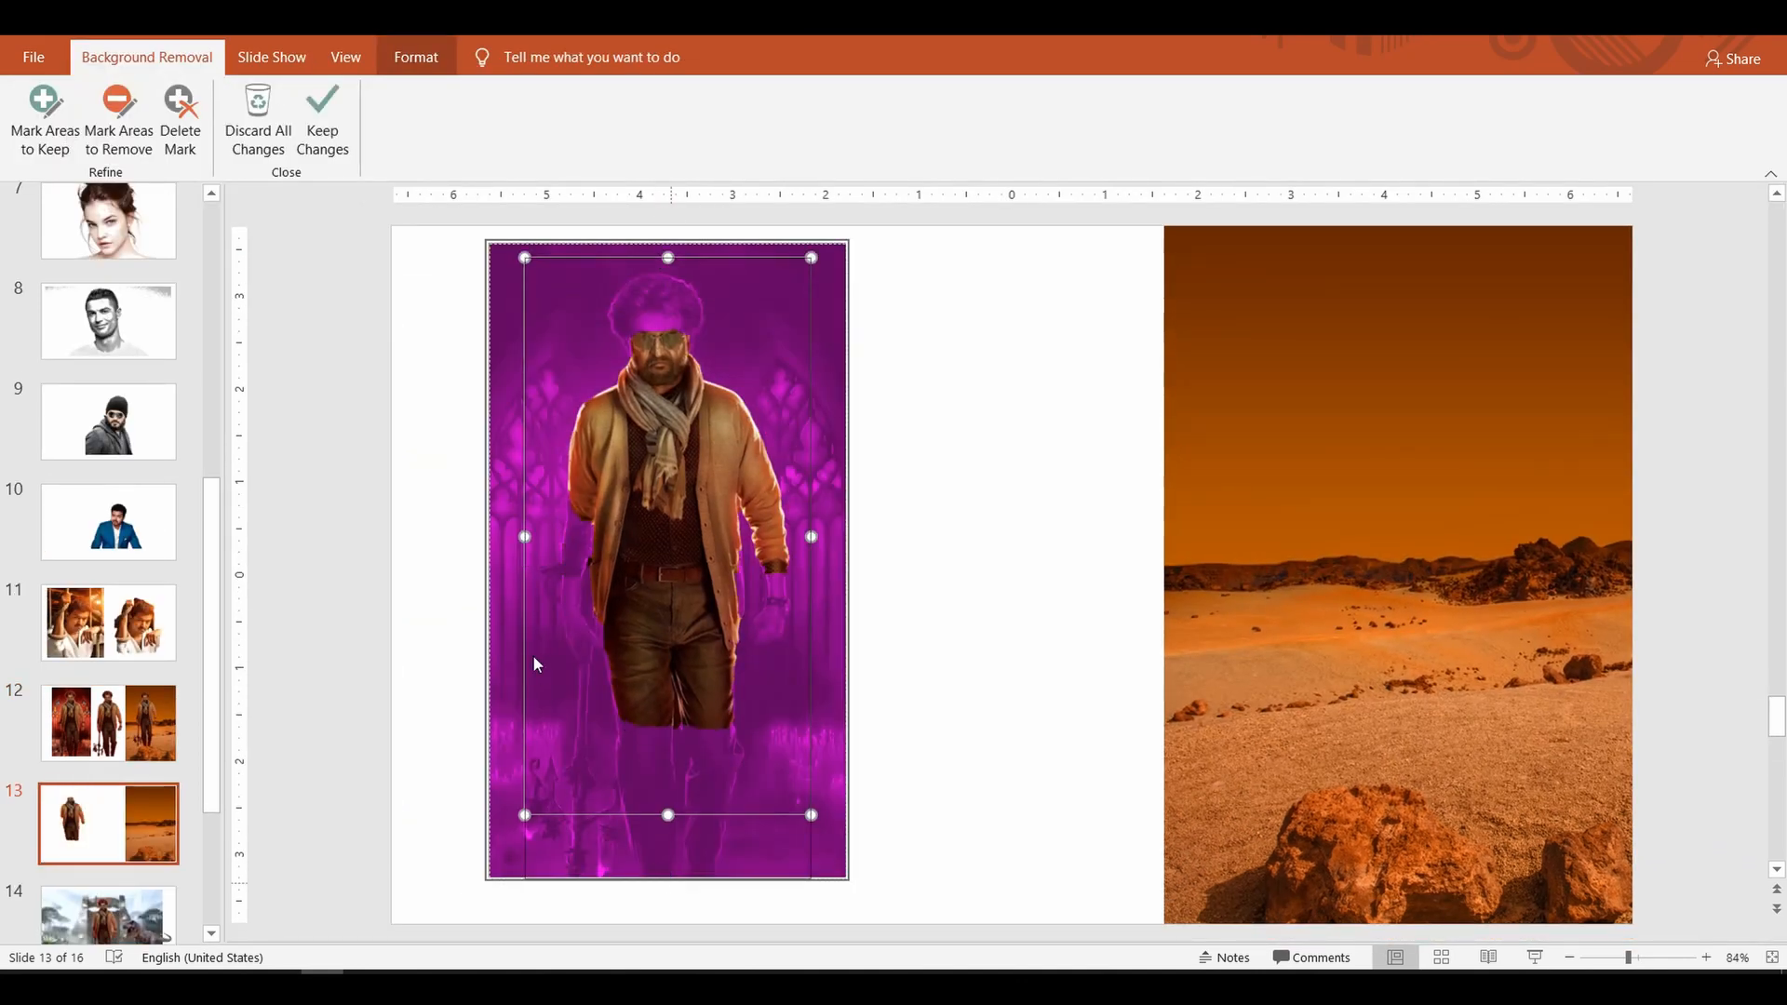
pyautogui.moveTo(525, 568); pyautogui.dragTo(502, 567)
pyautogui.moveTo(809, 568); pyautogui.dragTo(827, 568)
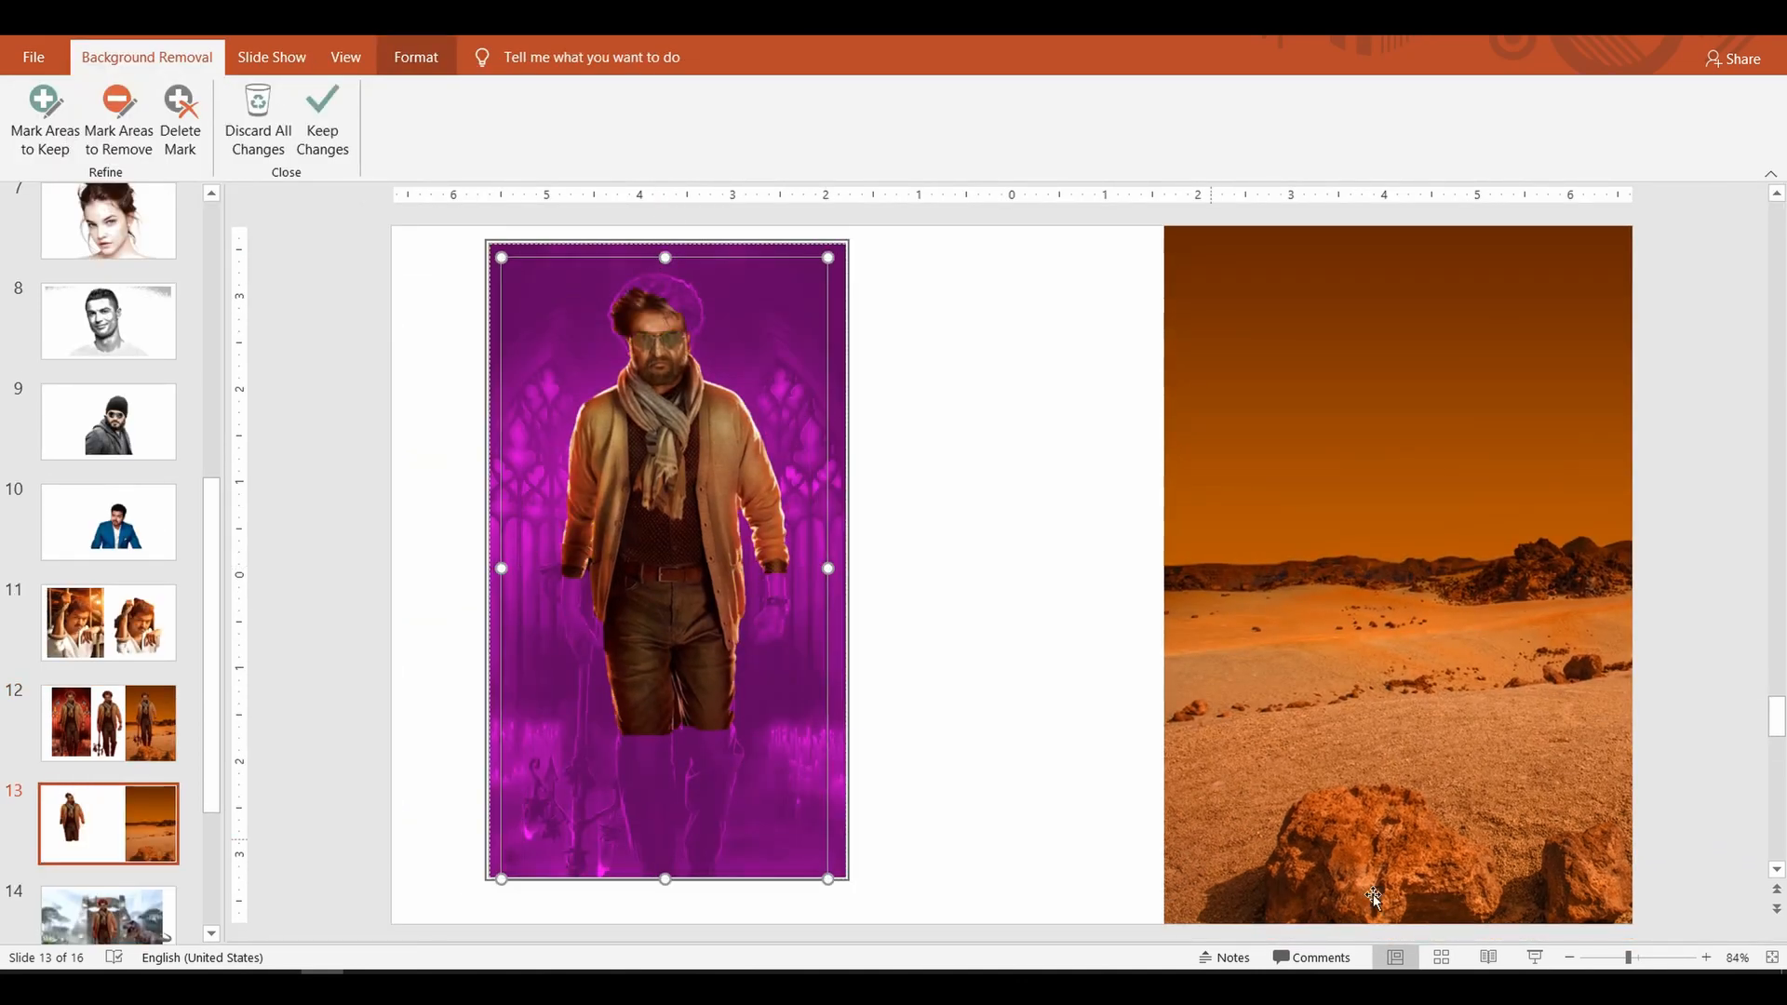
# Step: Mark the walking man's hair, including both side edges next to his face, as areas to keep
pyautogui.click(1708, 957)
pyautogui.click(1708, 958)
pyautogui.click(1710, 958)
pyautogui.click(815, 470)
pyautogui.click(858, 596)
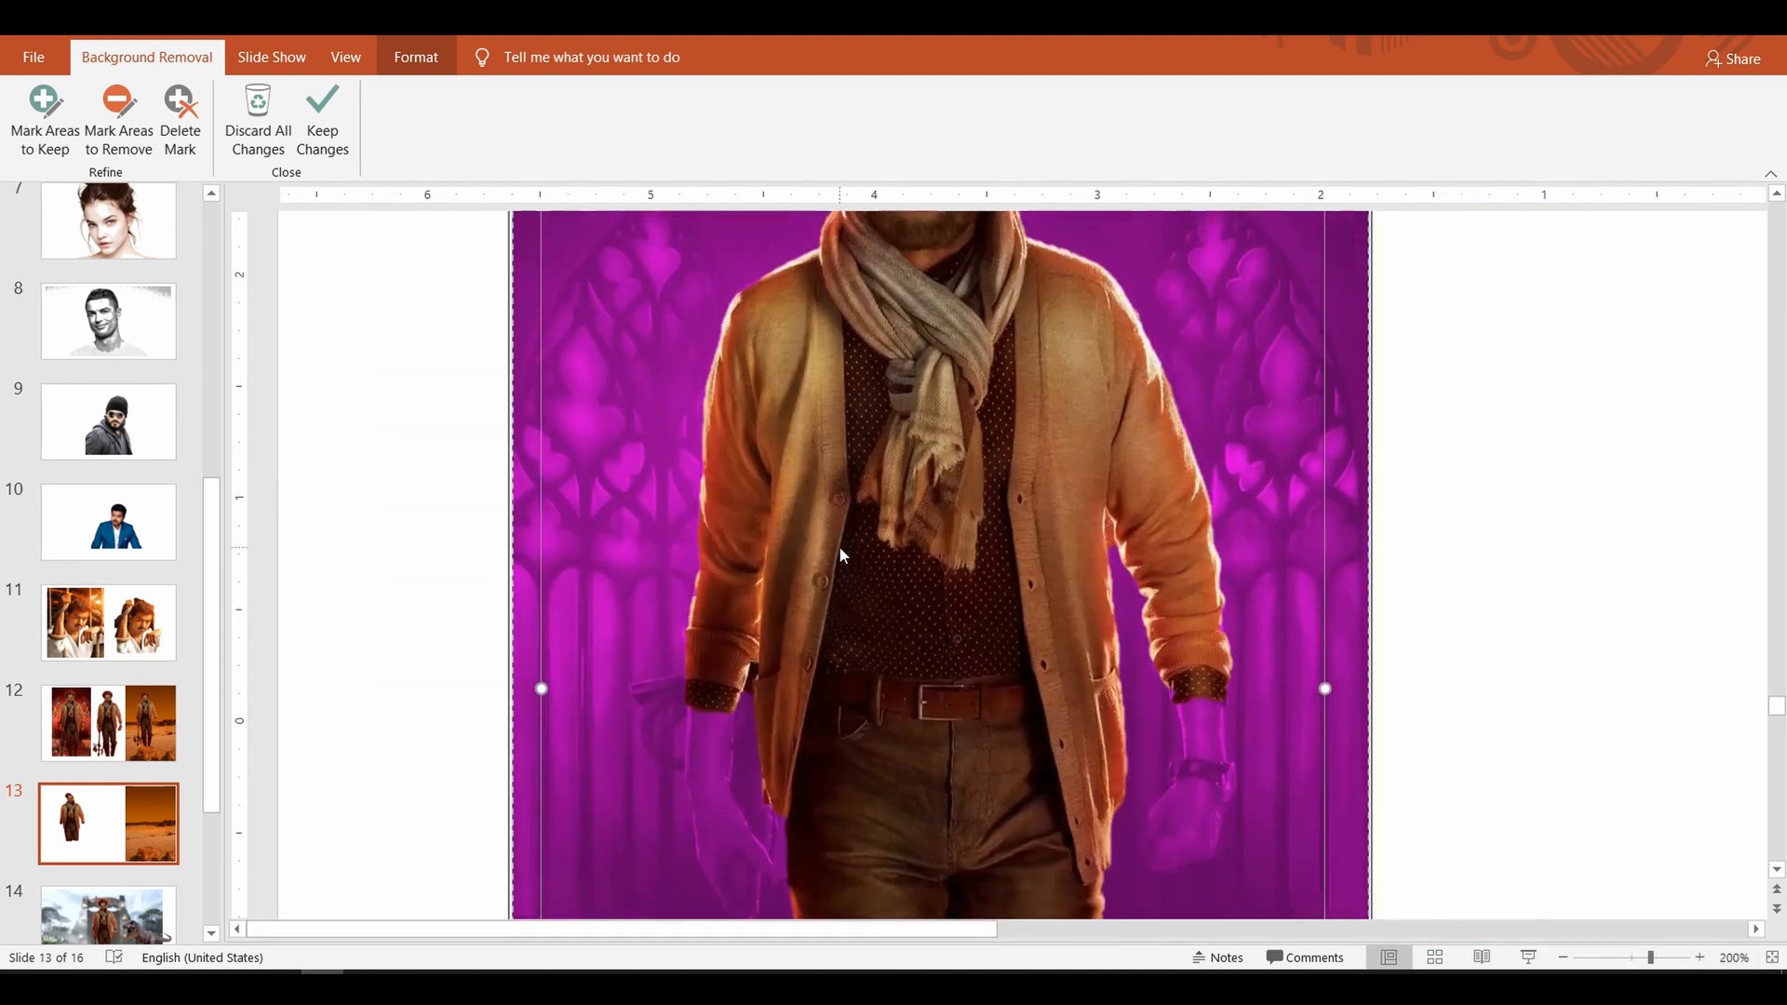
pyautogui.scroll(5, 840, 545)
pyautogui.click(44, 119)
pyautogui.moveTo(894, 274); pyautogui.dragTo(1012, 362)
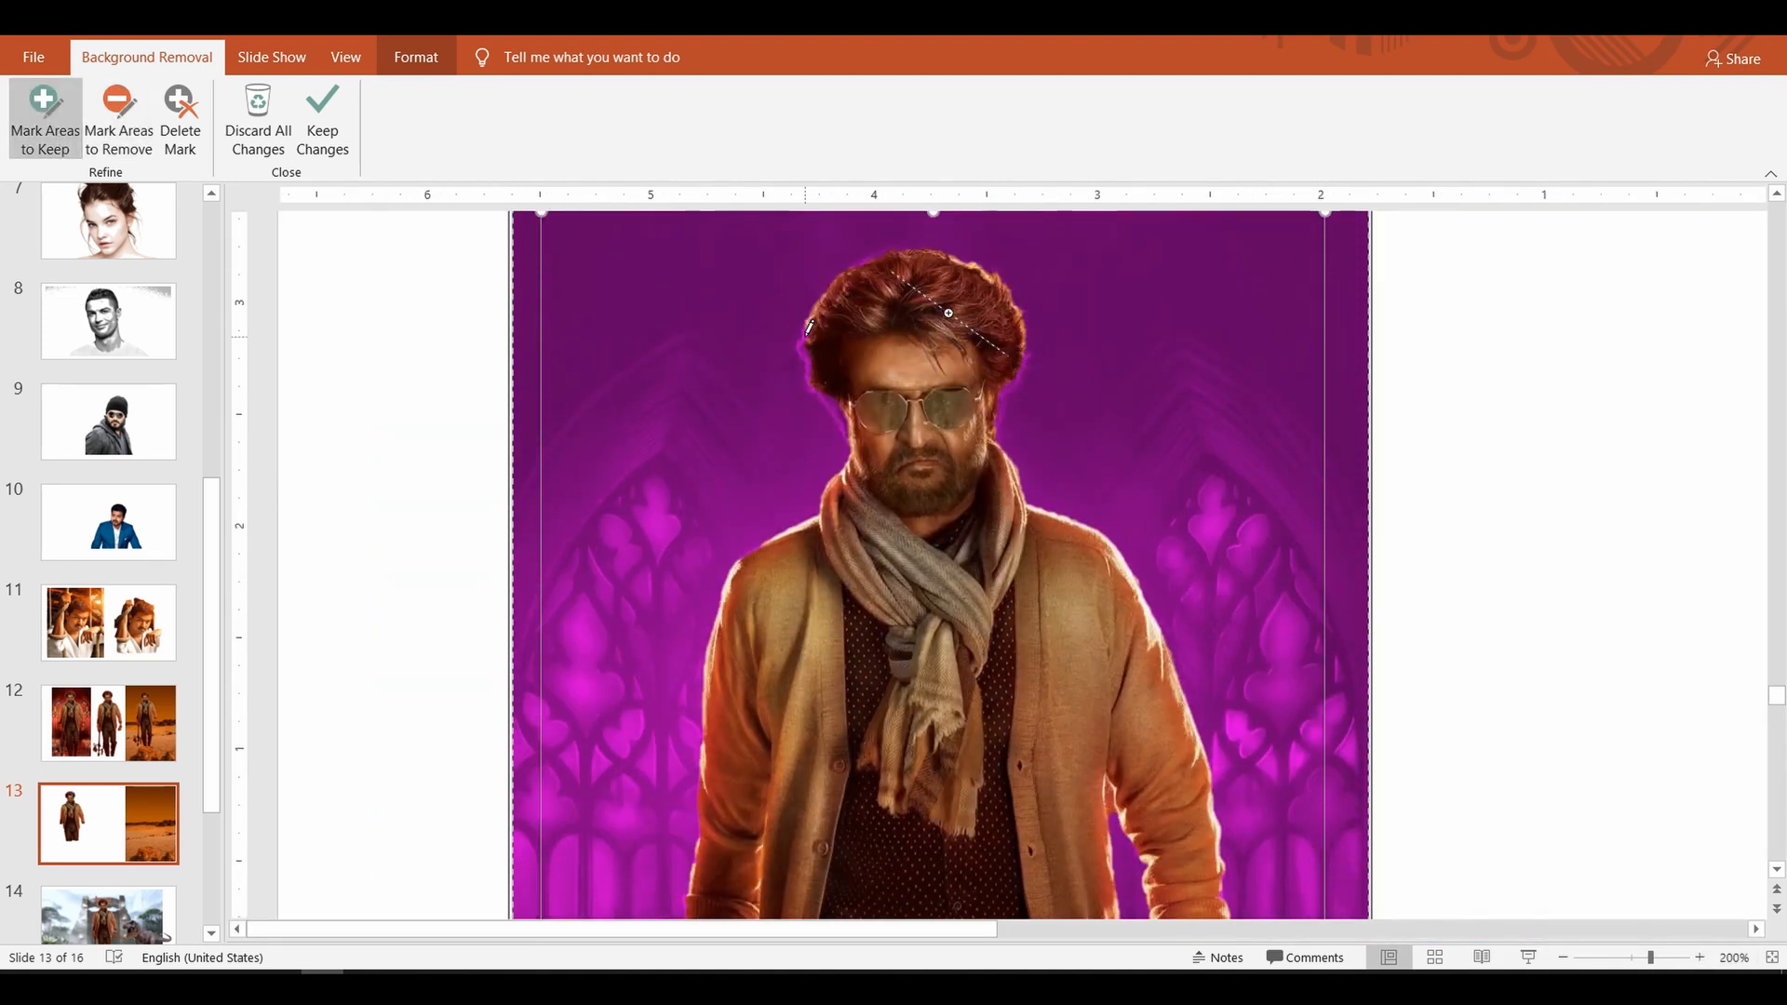
pyautogui.moveTo(809, 328)
pyautogui.mouseDown()
pyautogui.moveTo(804, 374)
pyautogui.moveTo(848, 432)
pyautogui.mouseUp()
pyautogui.moveTo(1027, 358); pyautogui.dragTo(1013, 389)
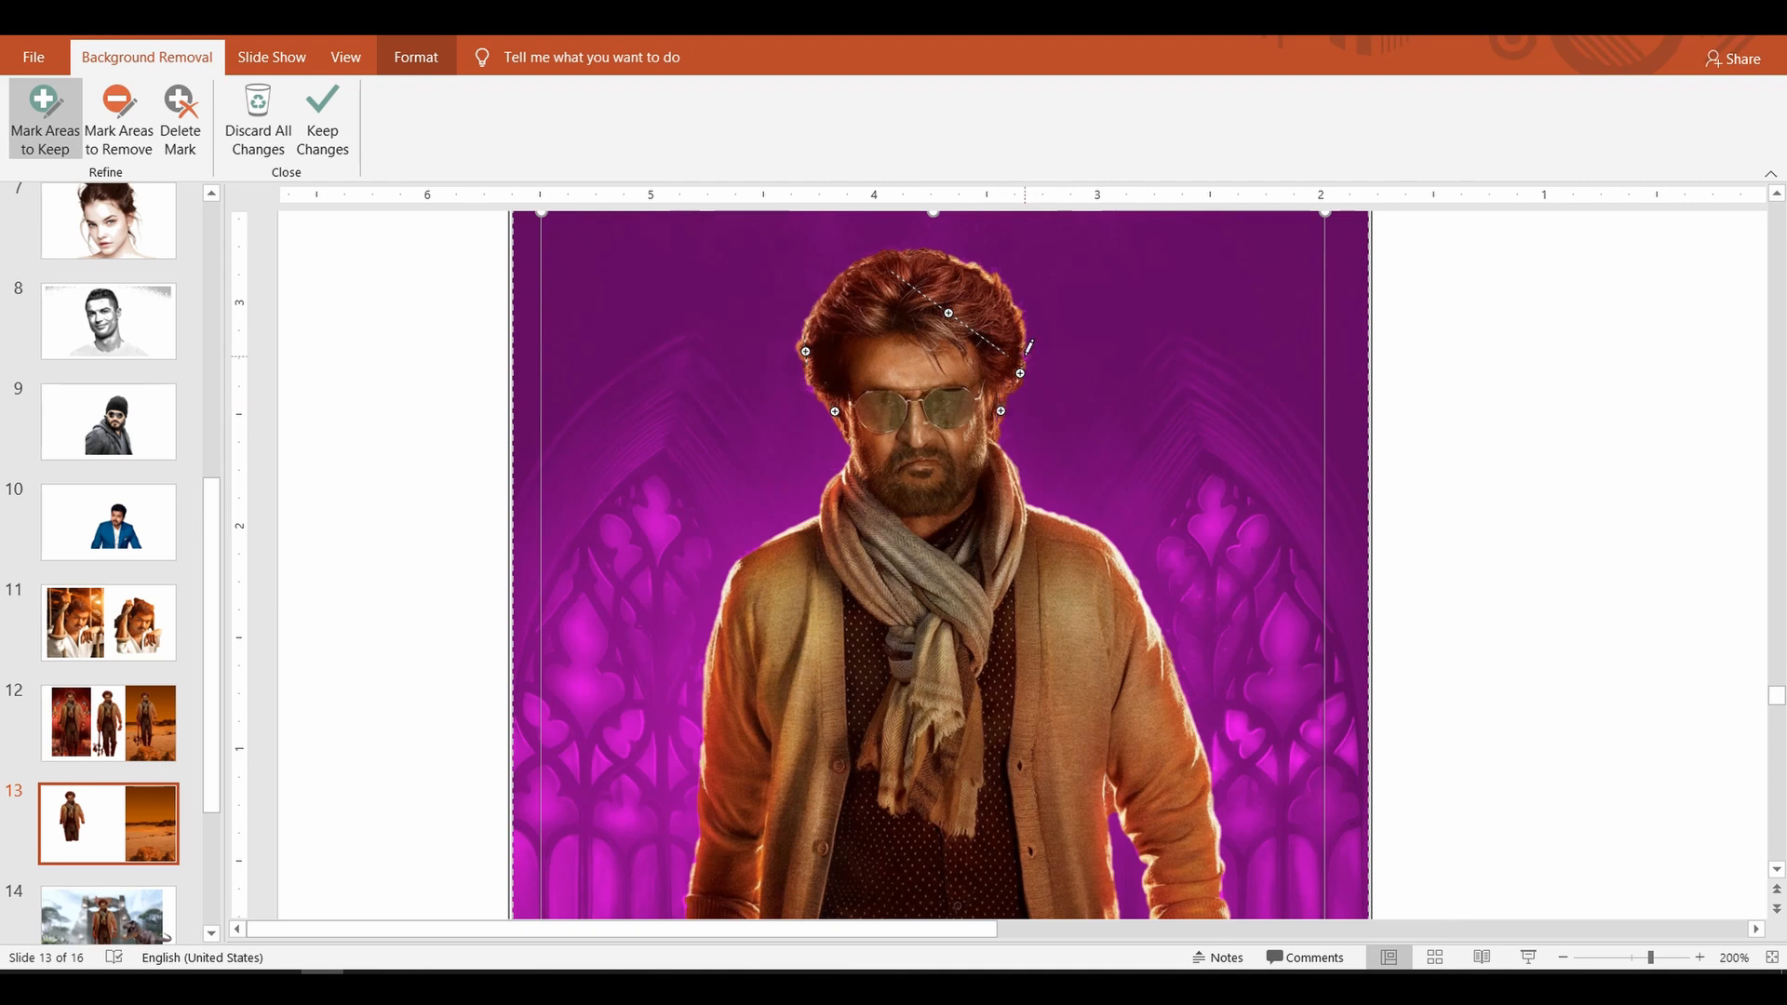
# Step: Mark both hands and the staff, including its upper handle and long shaft, as areas to keep
pyautogui.scroll(-5, 1030, 354)
pyautogui.moveTo(1206, 530); pyautogui.dragTo(1183, 661)
pyautogui.moveTo(712, 549); pyautogui.dragTo(717, 670)
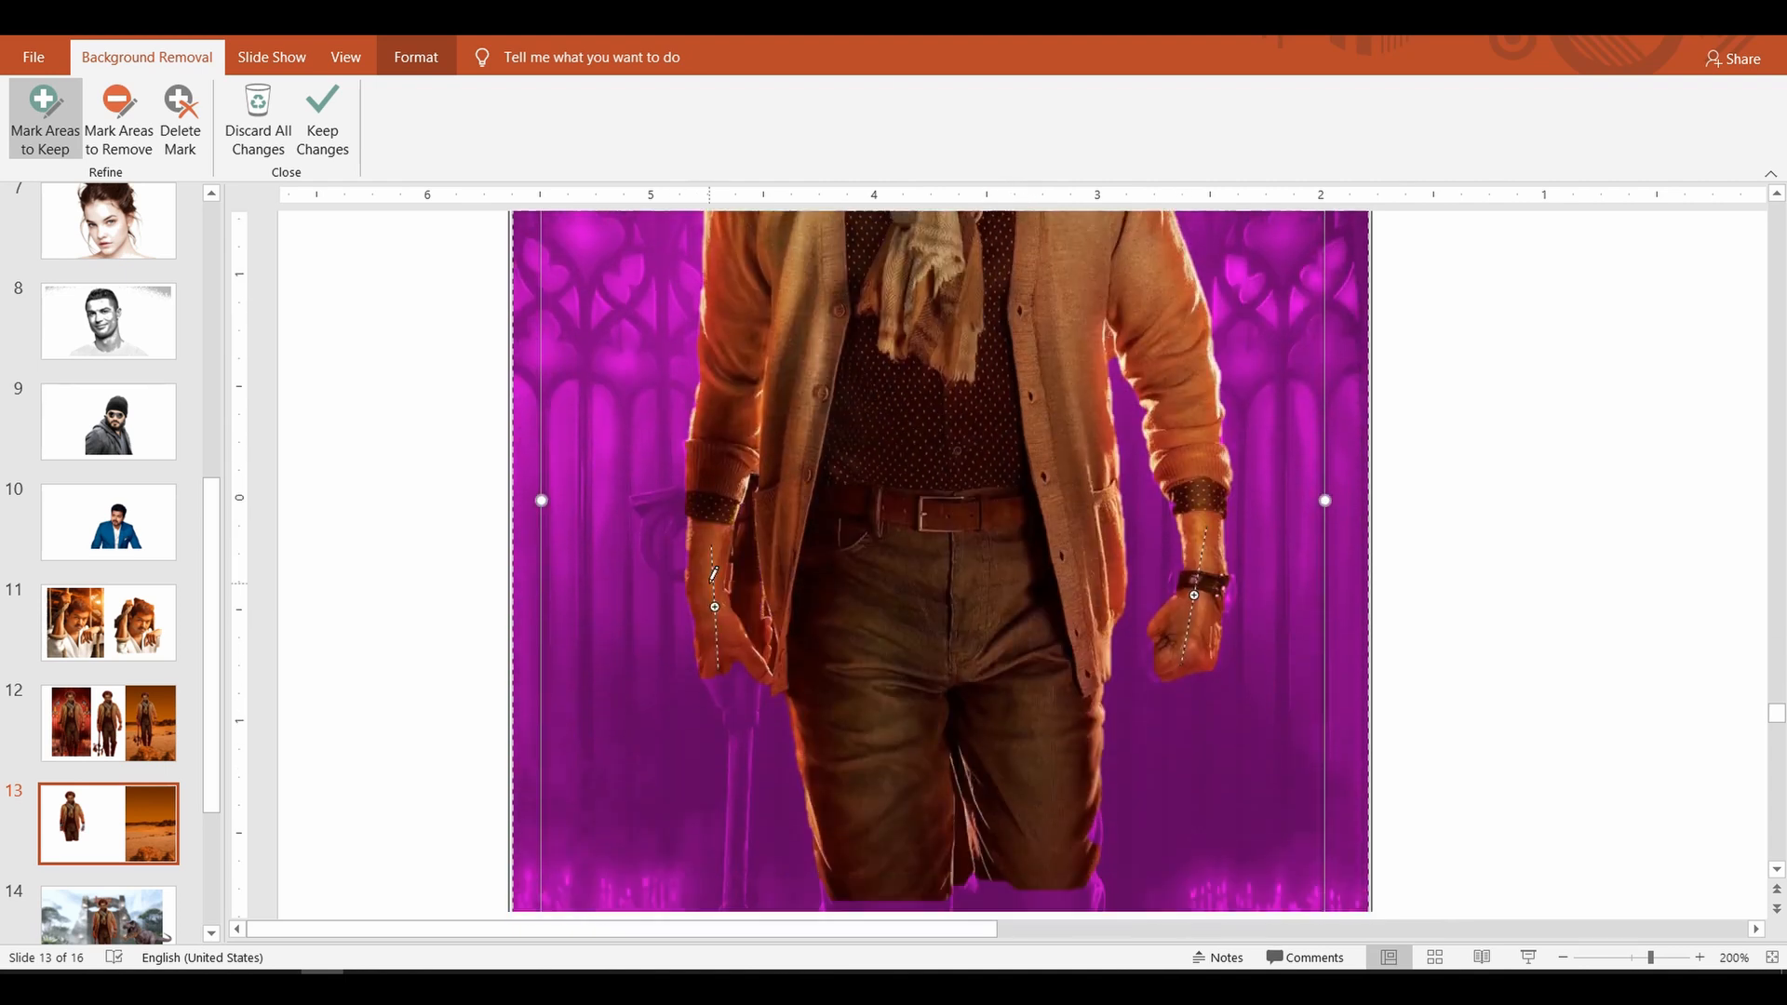
pyautogui.scroll(-1, 712, 577)
pyautogui.moveTo(643, 482)
pyautogui.mouseDown()
pyautogui.moveTo(683, 483)
pyautogui.moveTo(647, 523)
pyautogui.moveTo(664, 549)
pyautogui.mouseUp()
pyautogui.scroll(-1, 744, 614)
pyautogui.moveTo(744, 625); pyautogui.dragTo(729, 900)
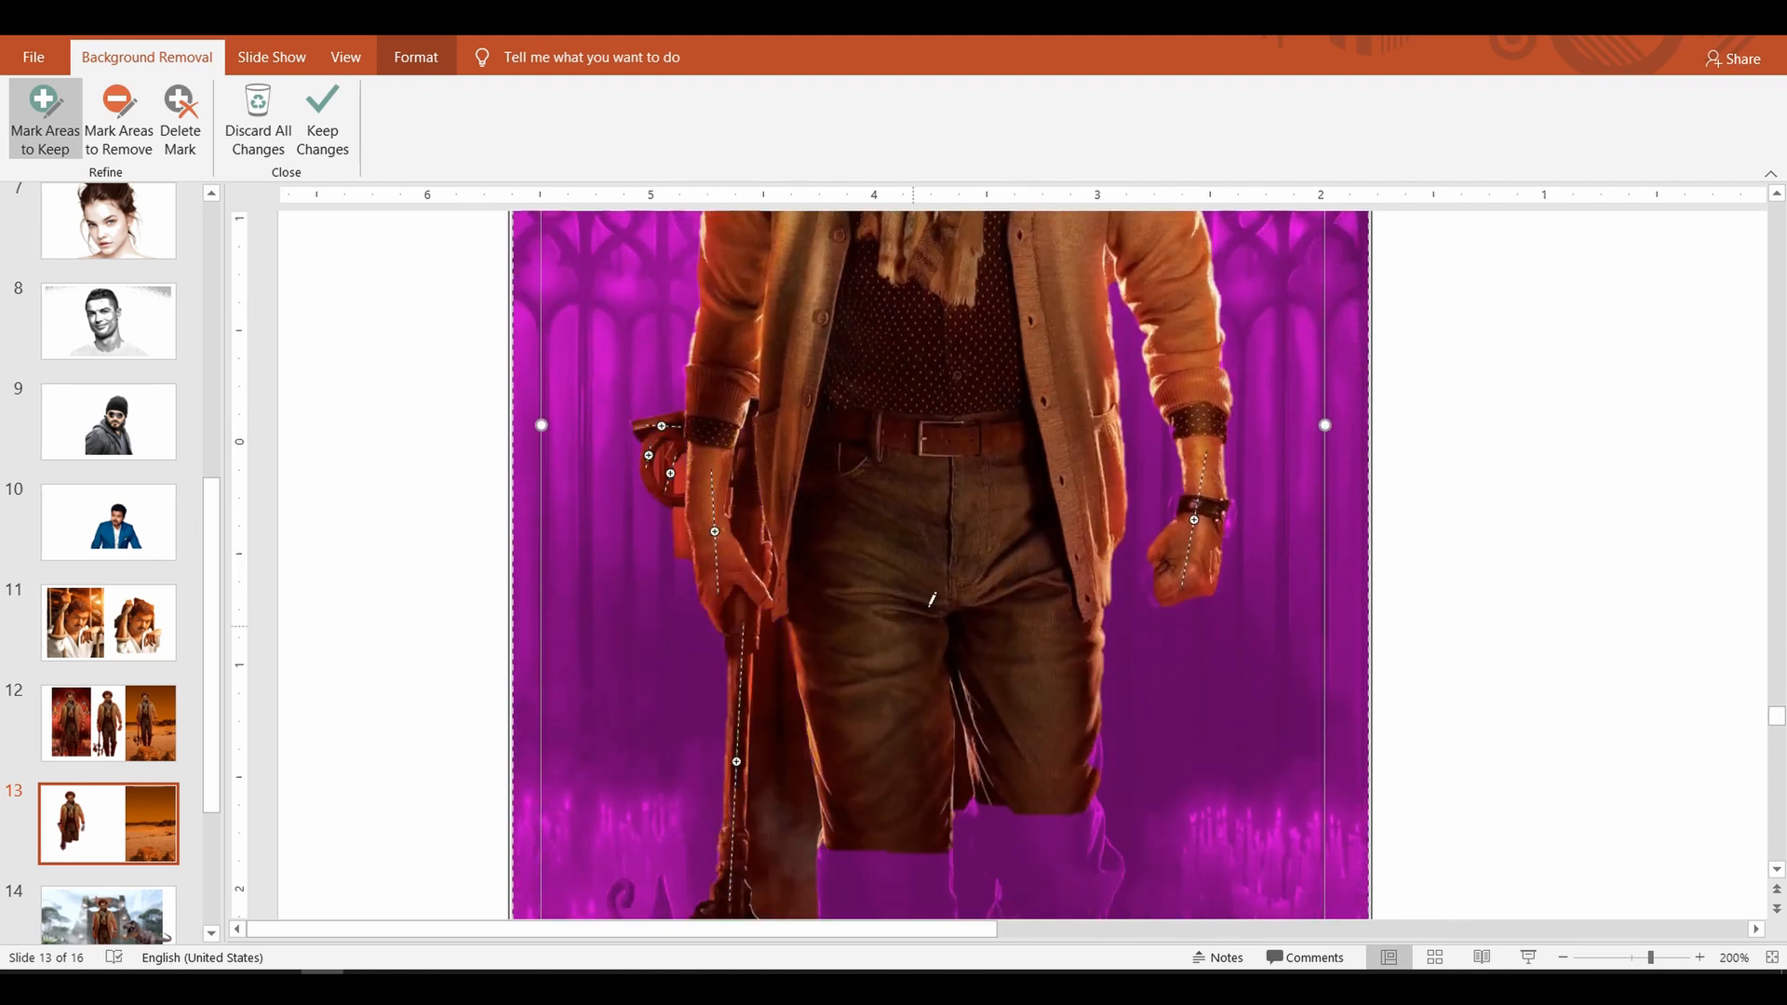
# Step: Mark both lower trouser legs and the outer edge of the forward leg as areas to keep
pyautogui.scroll(-5, 932, 600)
pyautogui.moveTo(889, 532); pyautogui.dragTo(917, 773)
pyautogui.moveTo(1071, 549); pyautogui.dragTo(1039, 775)
pyautogui.click(1096, 390)
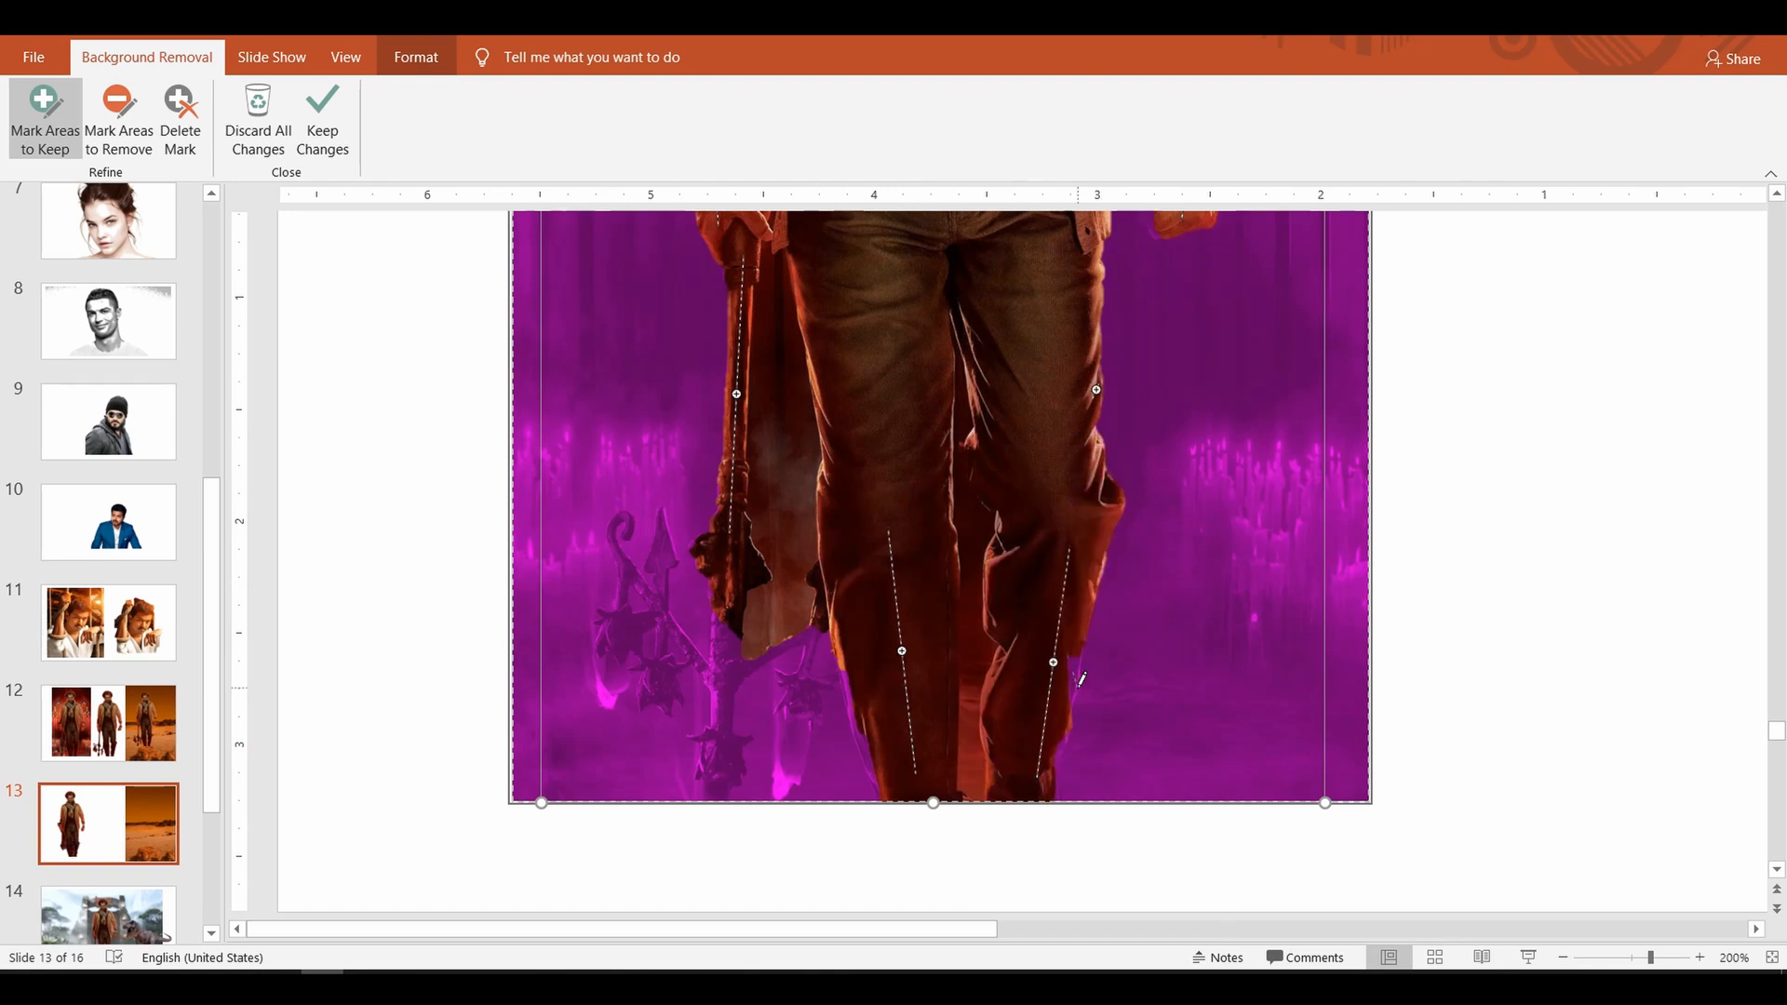
pyautogui.click(1075, 679)
pyautogui.click(1058, 756)
# Step: Mark the staff's lower end with its branches, hook, spike and lanterns as areas to keep
pyautogui.moveTo(728, 655); pyautogui.dragTo(711, 774)
pyautogui.moveTo(807, 686); pyautogui.dragTo(805, 687)
pyautogui.moveTo(624, 568); pyautogui.dragTo(701, 660)
pyautogui.click(656, 526)
pyautogui.click(615, 523)
pyautogui.moveTo(618, 598); pyautogui.dragTo(617, 674)
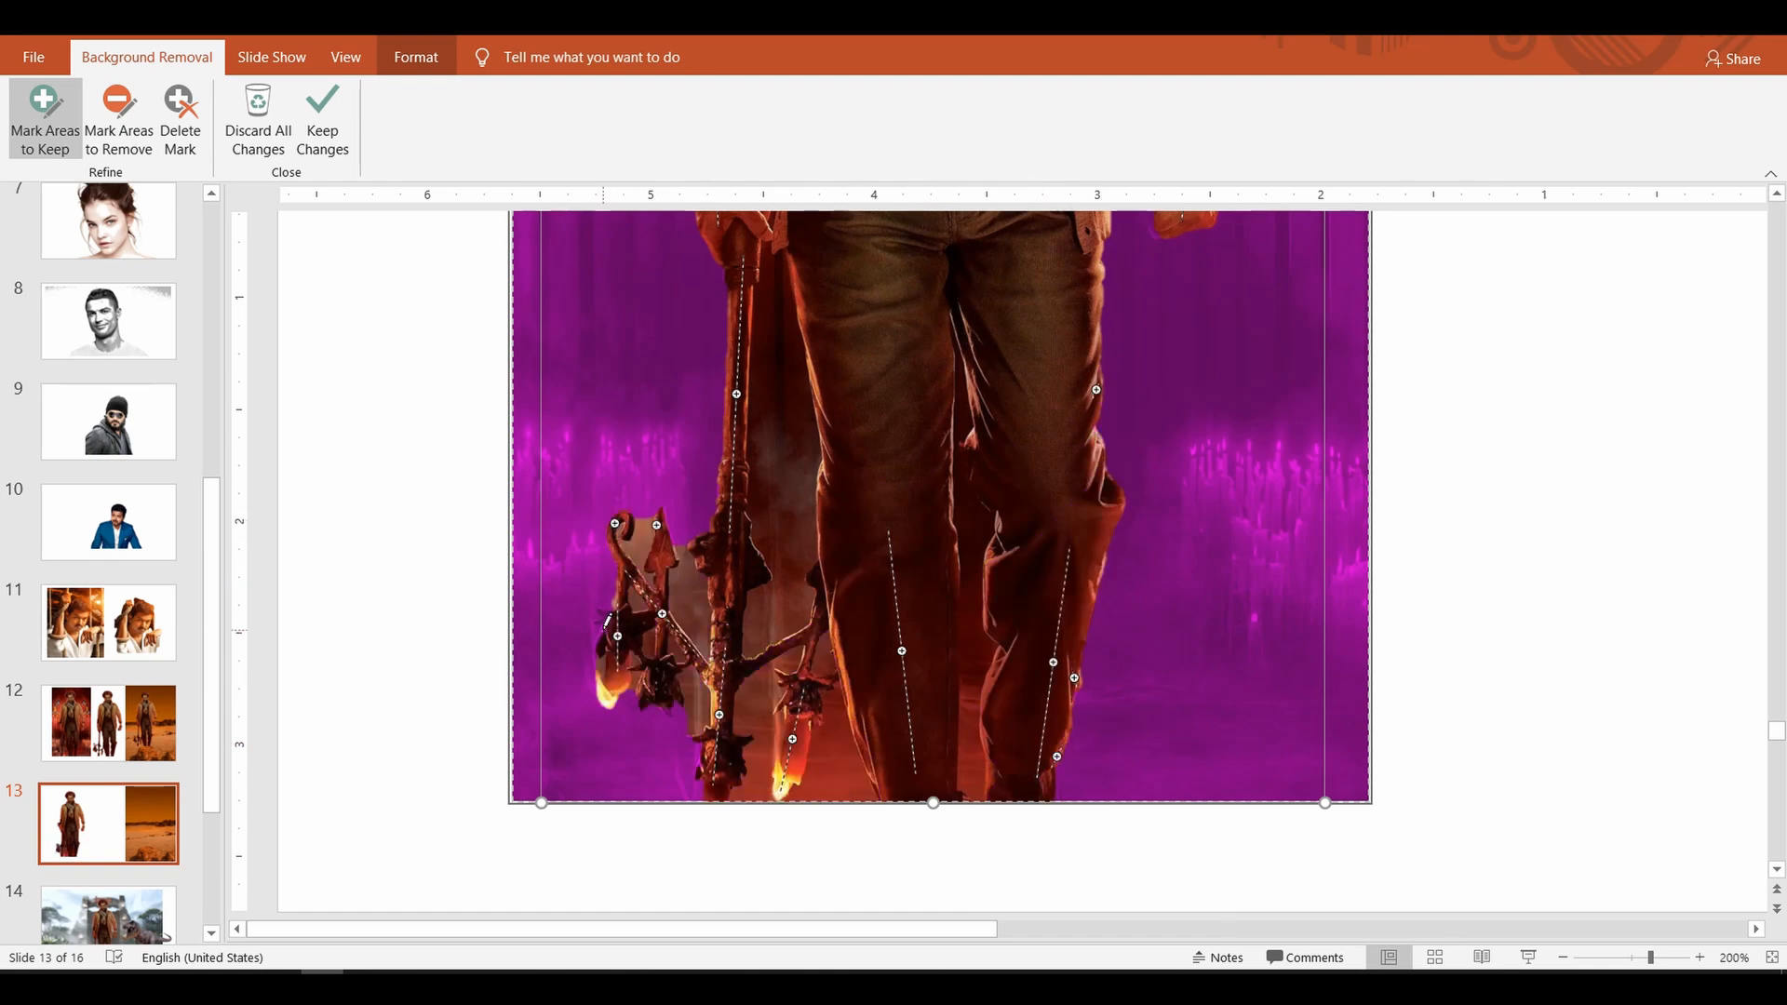
pyautogui.click(602, 630)
# Step: Mark both edges of the wristwatch and the edge of the closed fist as areas to keep
pyautogui.scroll(3, 614, 624)
pyautogui.click(1226, 352)
pyautogui.click(1173, 337)
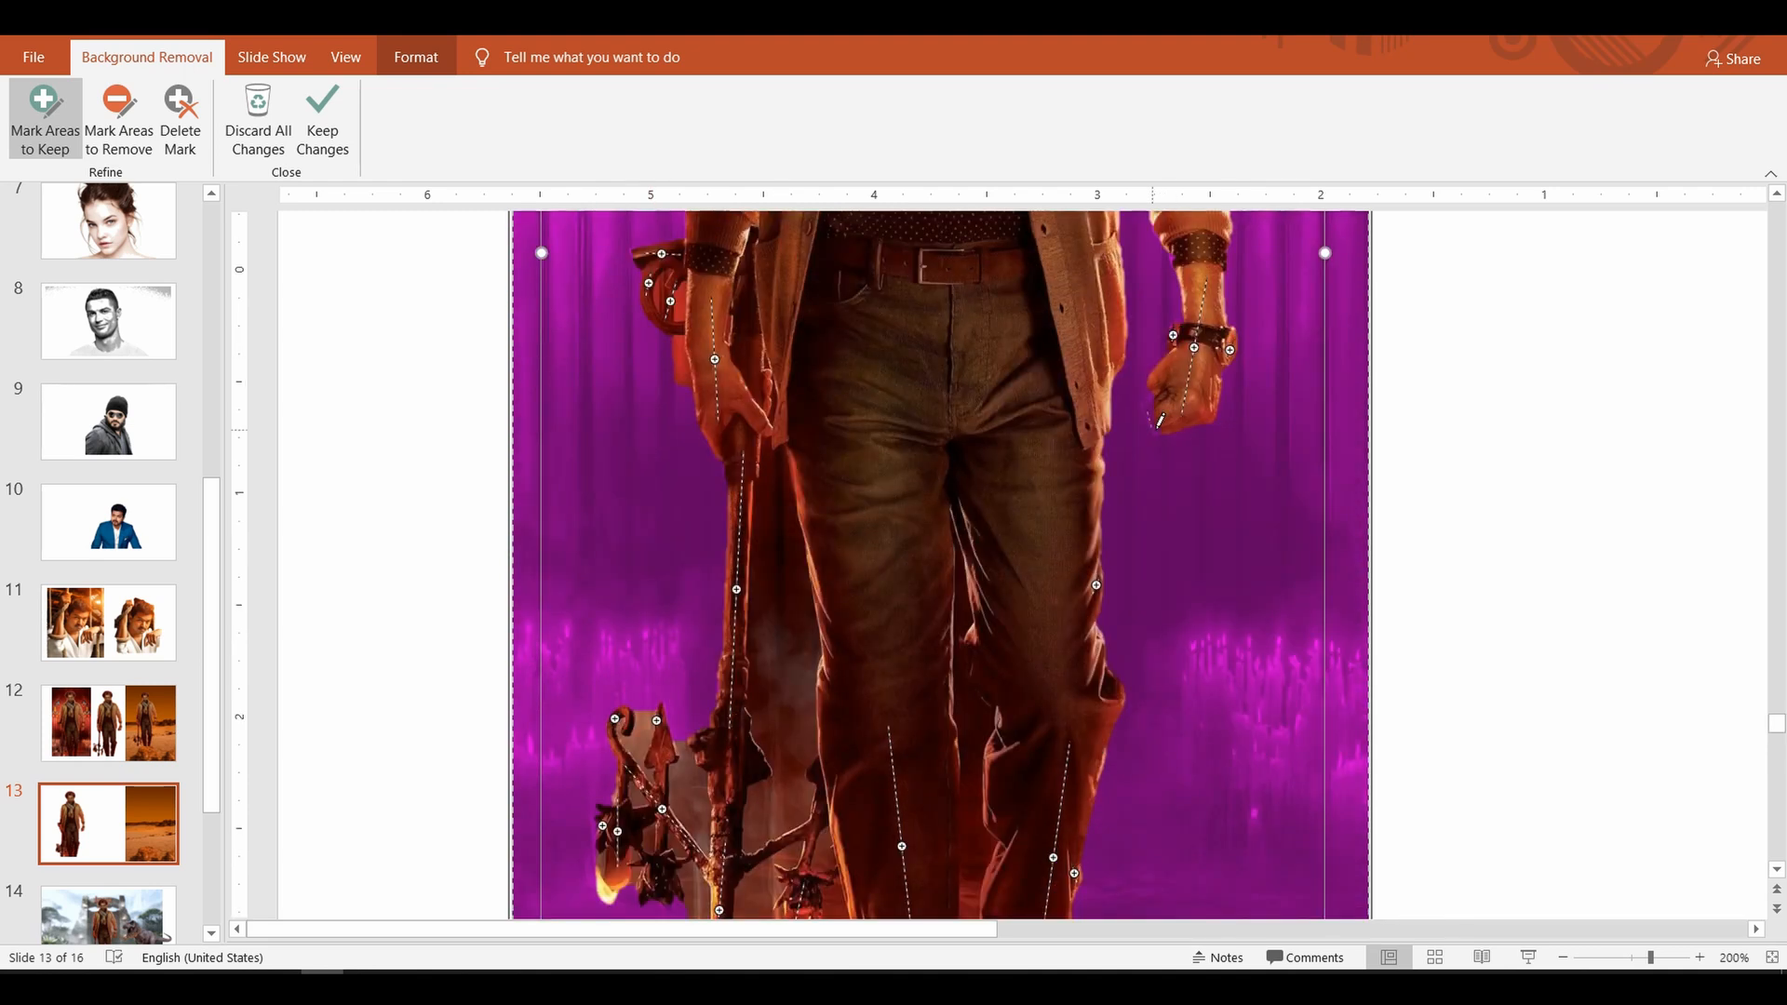
pyautogui.scroll(7, 1155, 410)
# Step: Mark the background beside the hand, between the staff and the leg, and around the lanterns as areas to remove
pyautogui.click(119, 121)
pyautogui.scroll(-7, 845, 527)
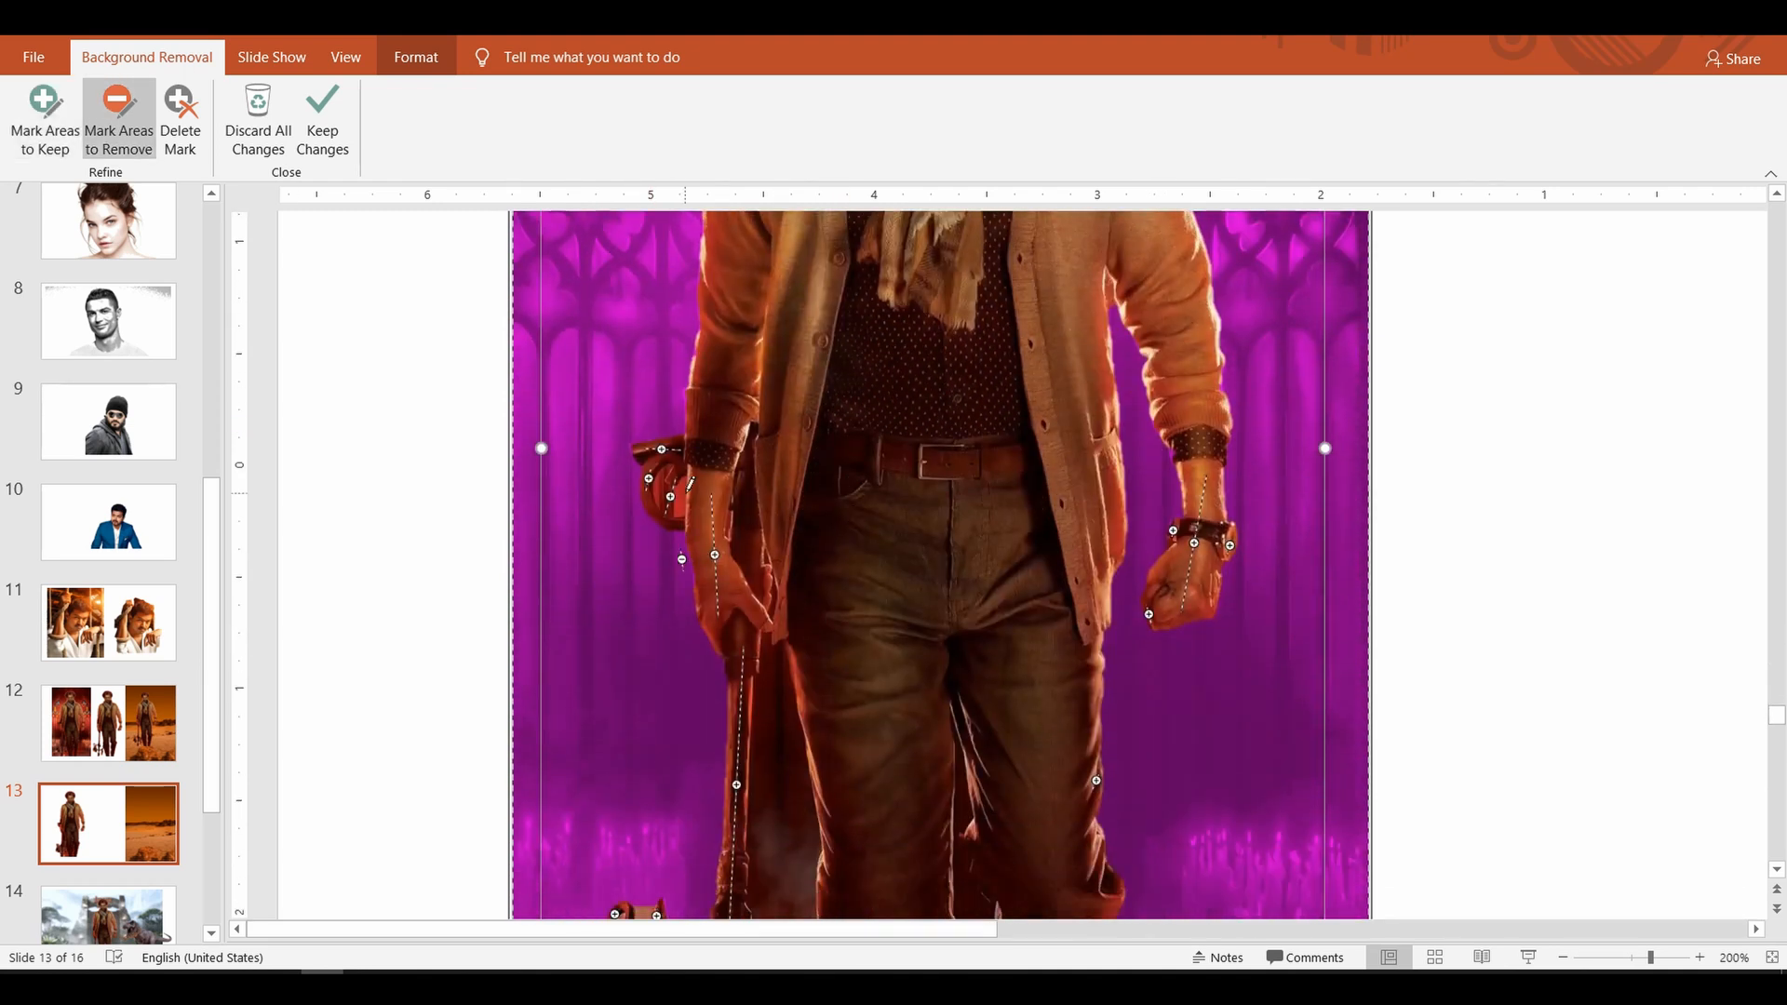
pyautogui.moveTo(793, 811); pyautogui.dragTo(782, 792)
pyautogui.scroll(-5, 782, 791)
pyautogui.moveTo(561, 612); pyautogui.dragTo(583, 780)
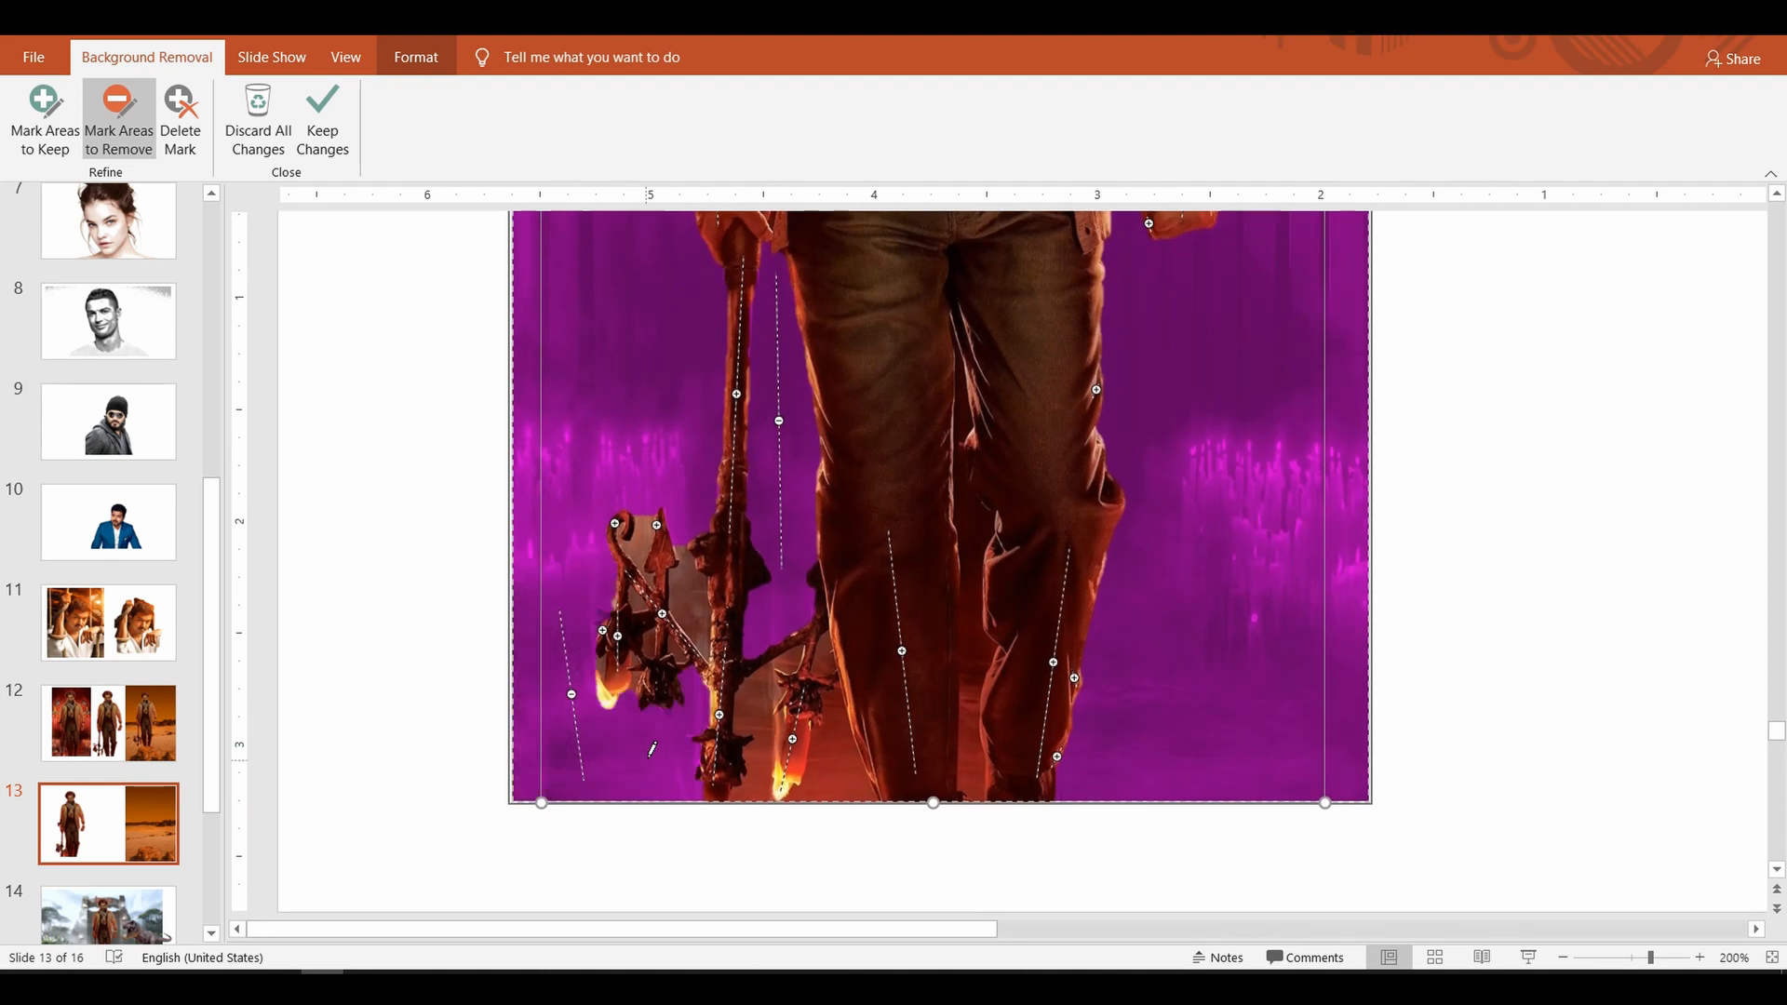
pyautogui.moveTo(690, 590); pyautogui.dragTo(695, 636)
pyautogui.moveTo(642, 534); pyautogui.dragTo(637, 562)
pyautogui.moveTo(827, 740); pyautogui.dragTo(840, 789)
pyautogui.moveTo(765, 738); pyautogui.dragTo(751, 705)
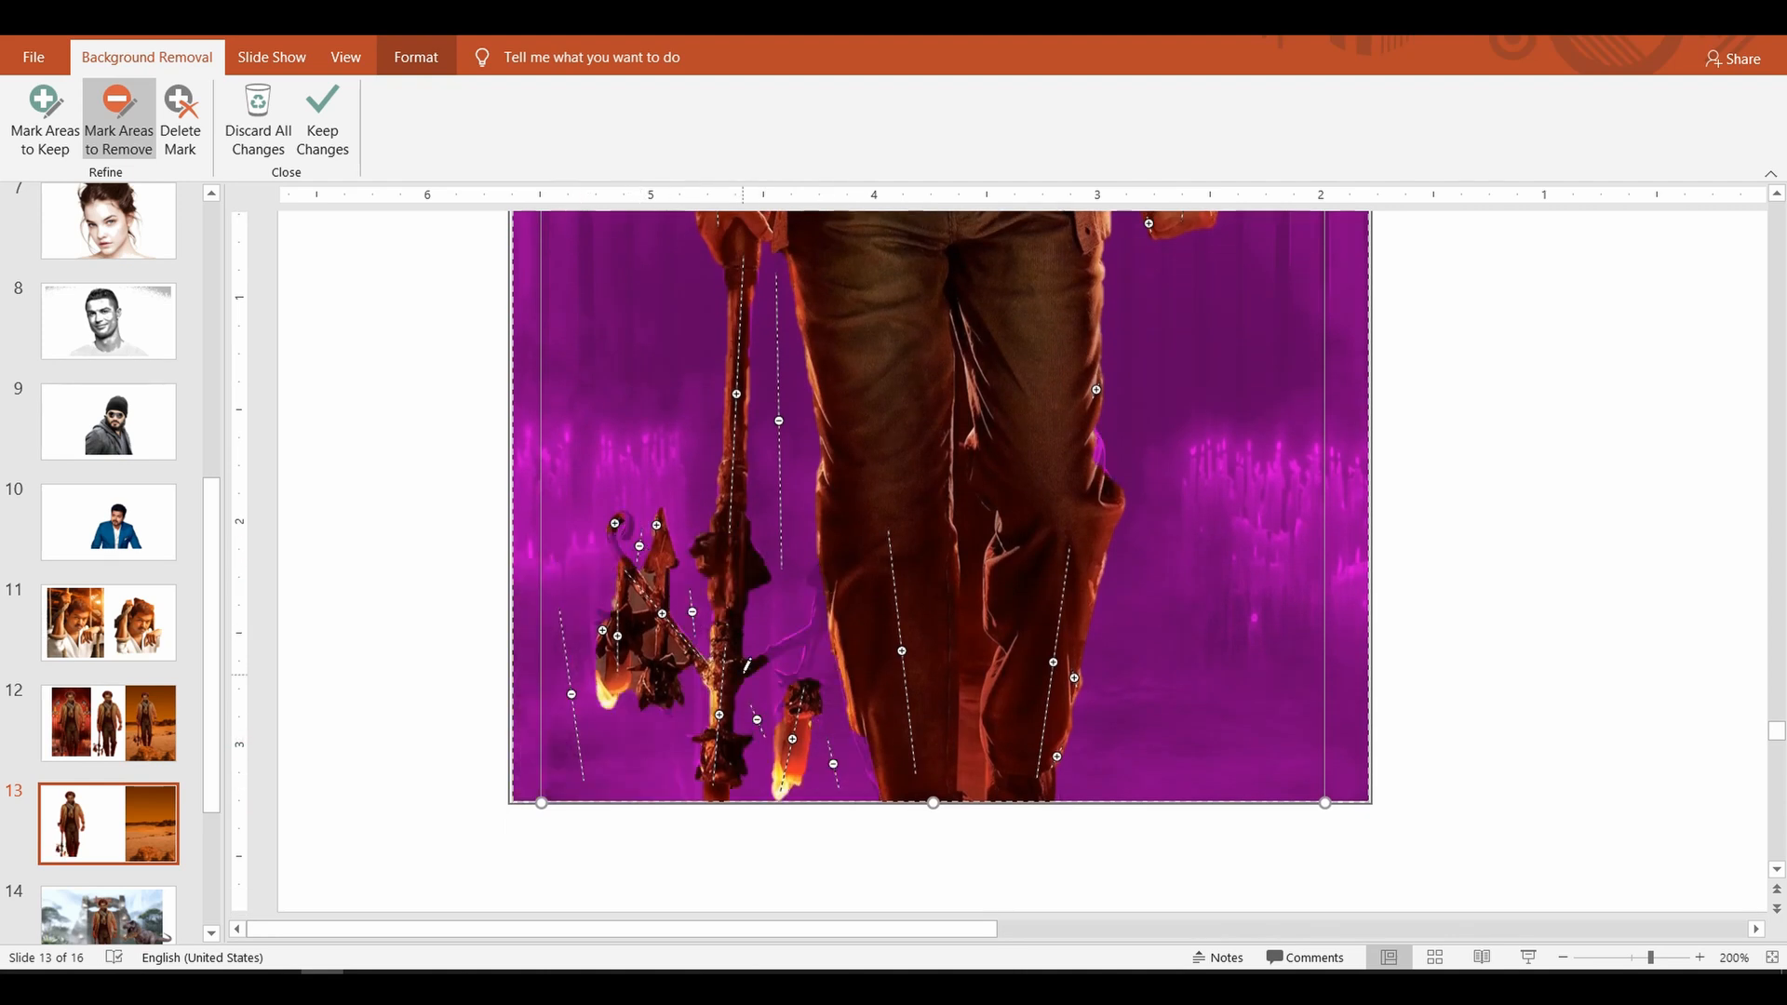
# Step: Mark the lantern branch near the leg and the curled hook as areas to keep again
pyautogui.click(44, 121)
pyautogui.click(811, 641)
pyautogui.click(627, 532)
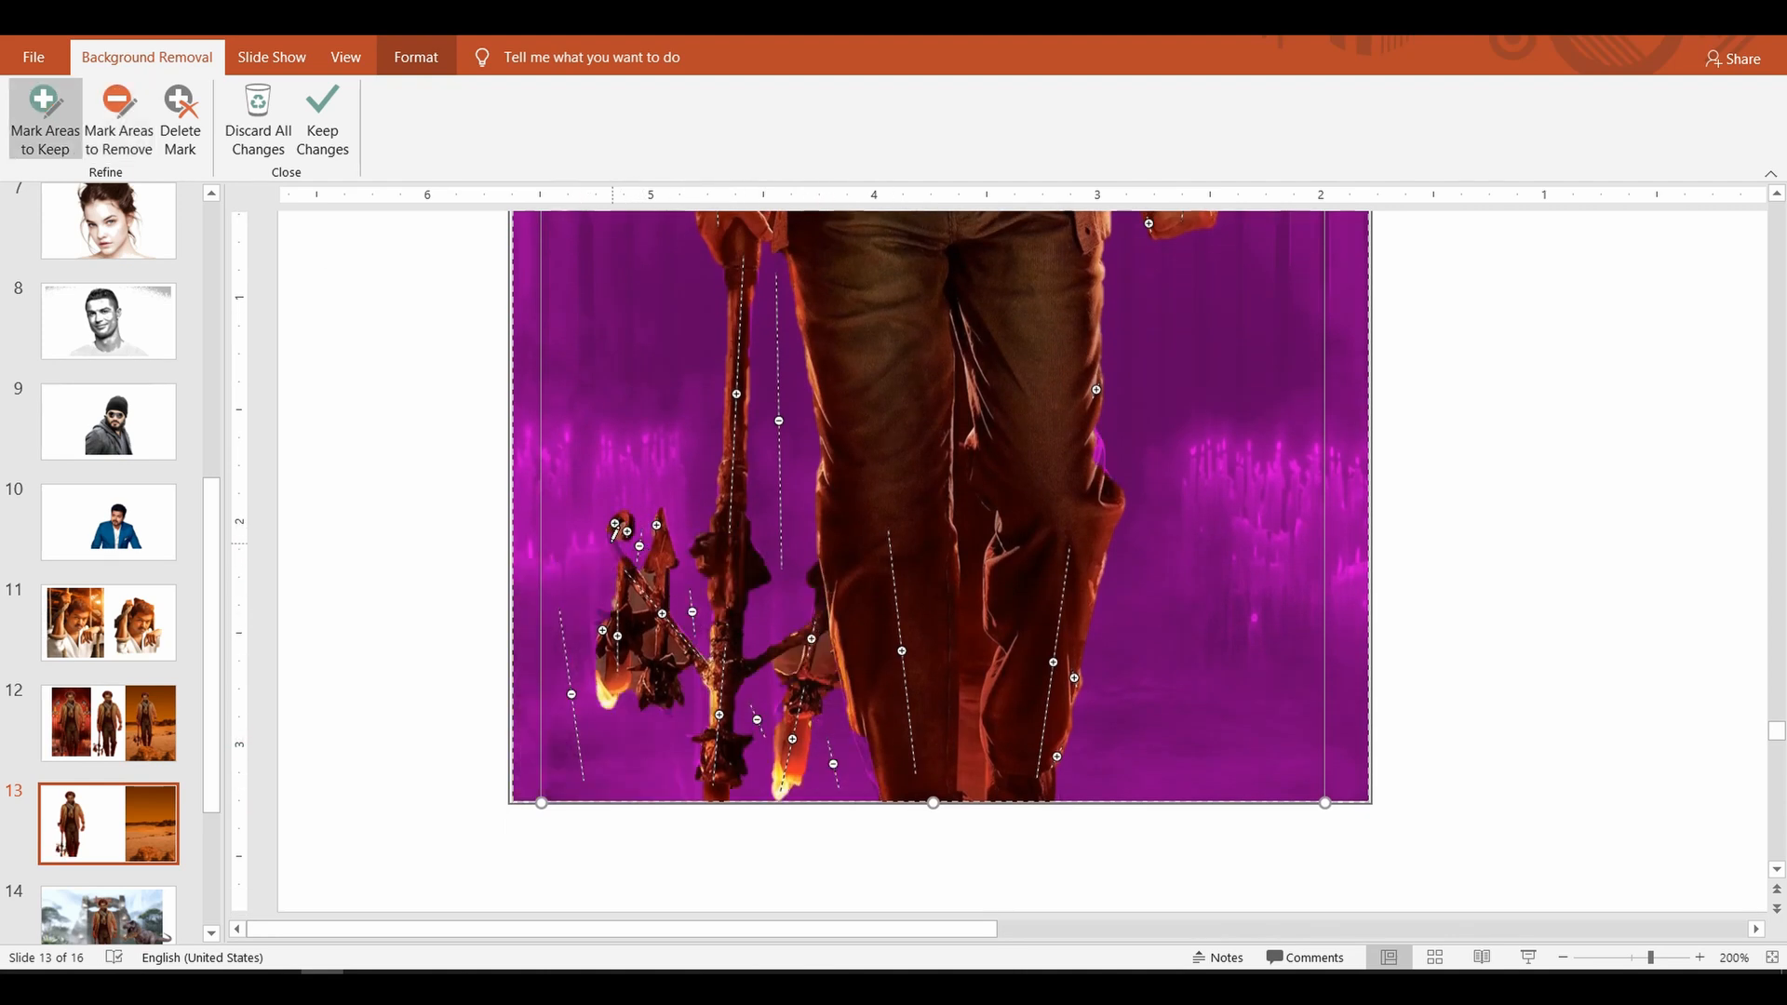
pyautogui.click(614, 549)
# Step: Mark small background spots beside the lantern branches for removal and the branch next to the leg as an area to keep
pyautogui.click(119, 121)
pyautogui.click(820, 656)
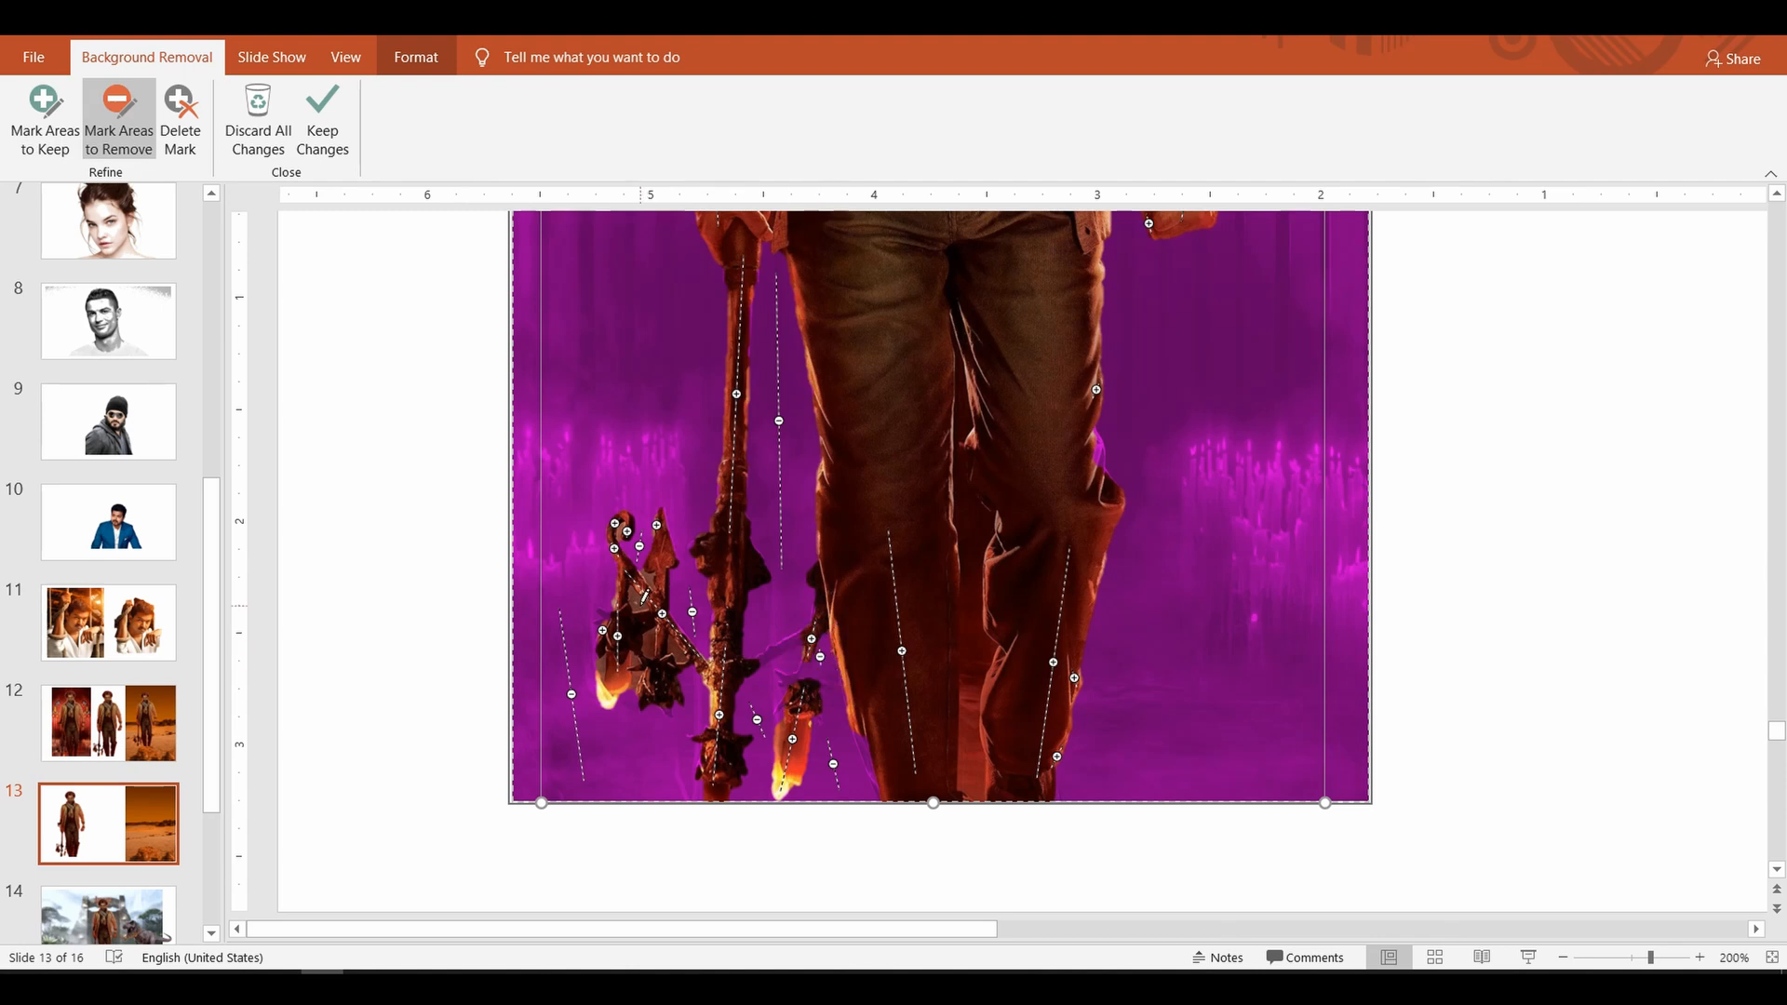
pyautogui.click(636, 604)
pyautogui.click(45, 121)
pyautogui.moveTo(784, 645); pyautogui.dragTo(792, 659)
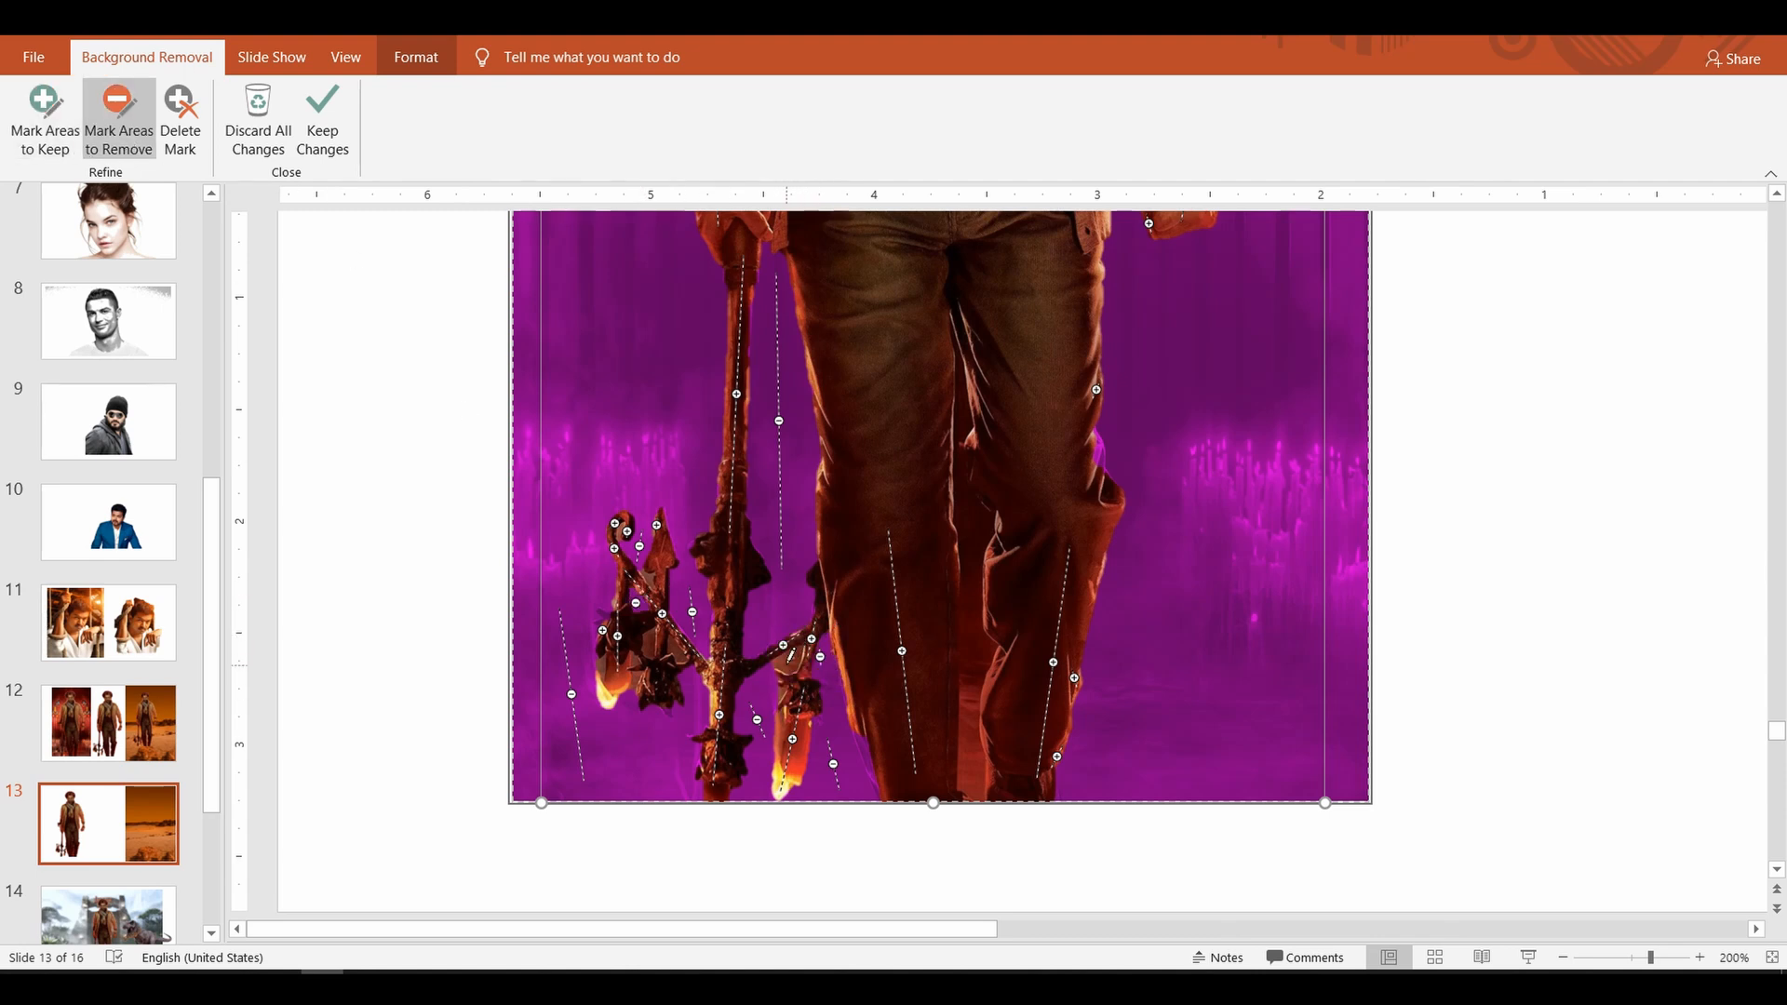
# Step: Mark the red background gap between the two trouser legs as an area to remove
pyautogui.scroll(5, 1098, 447)
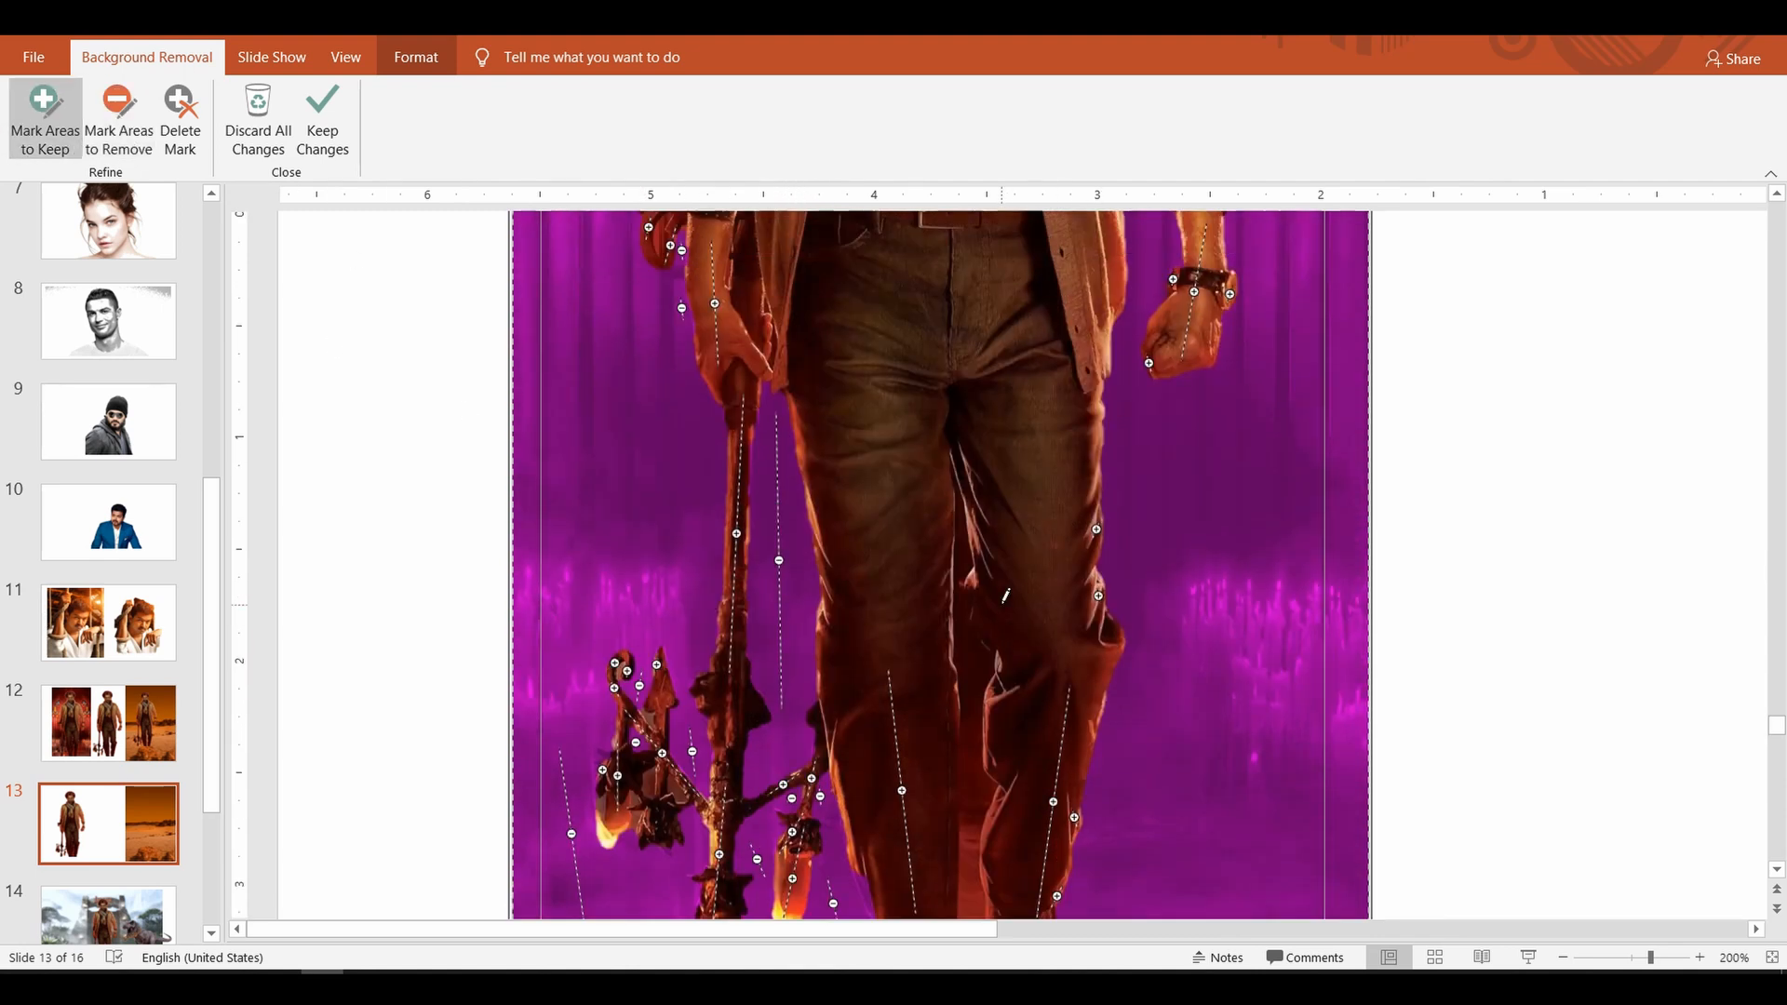
pyautogui.scroll(6, 1054, 668)
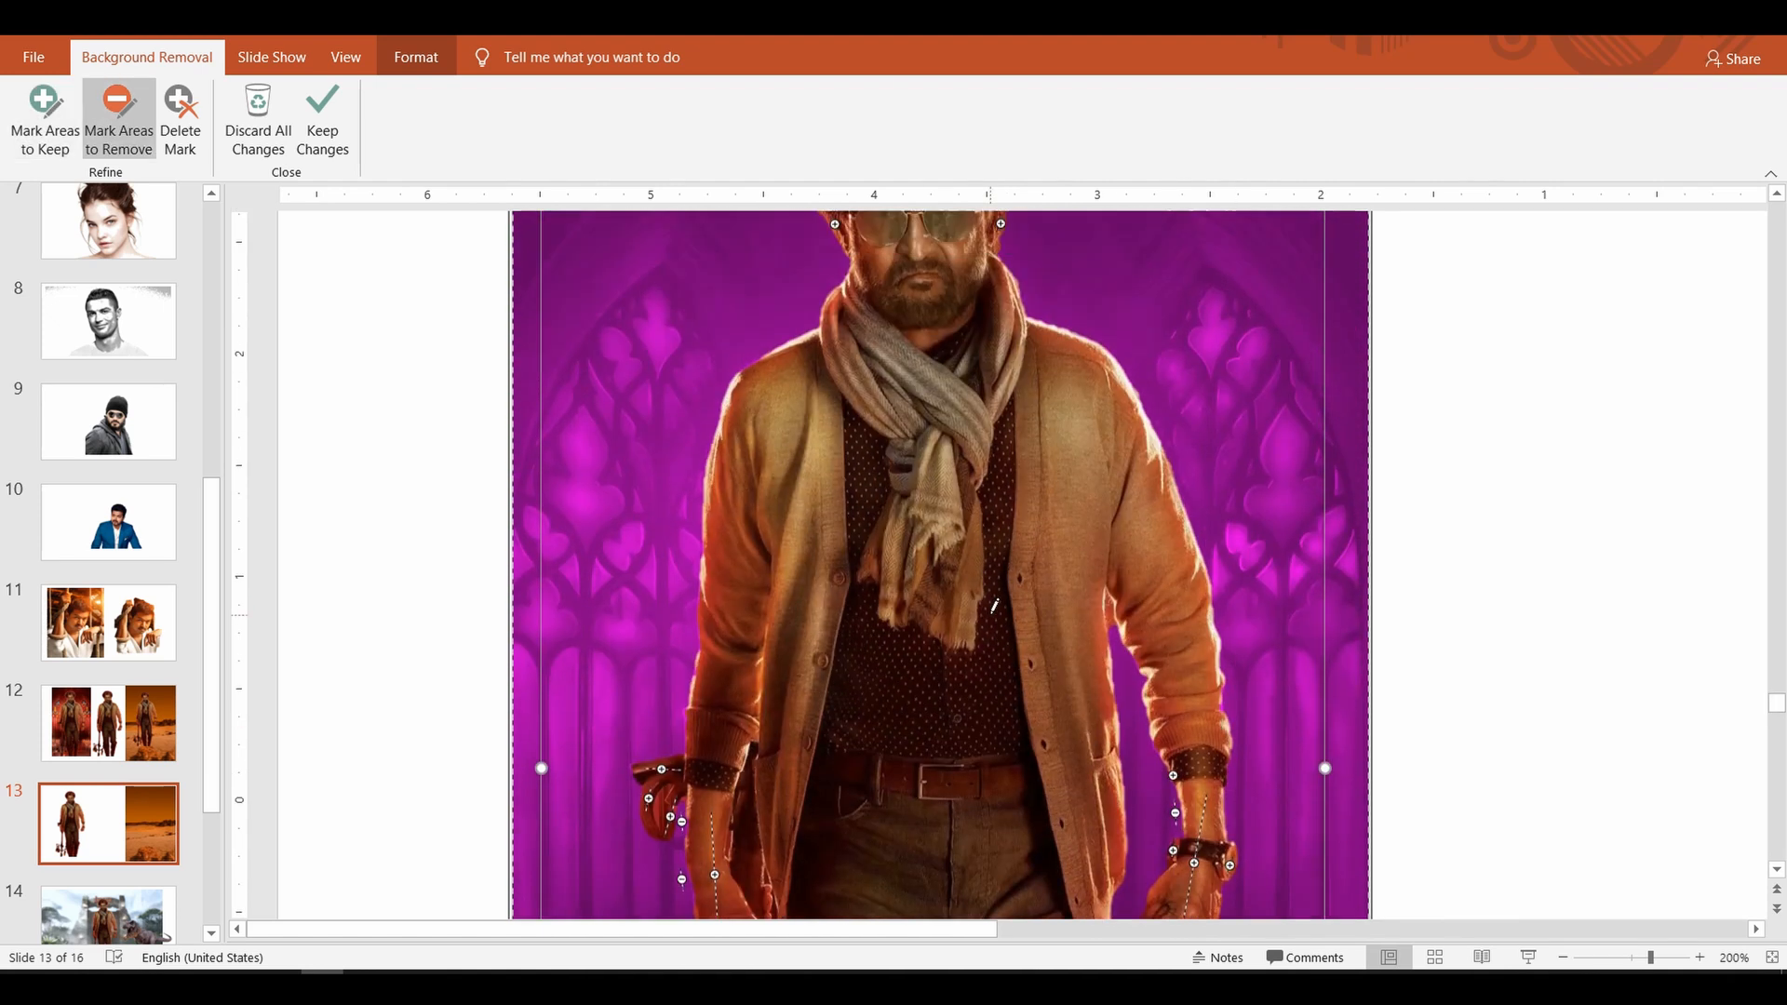
pyautogui.scroll(-7, 862, 594)
pyautogui.scroll(-5, 862, 596)
pyautogui.click(119, 122)
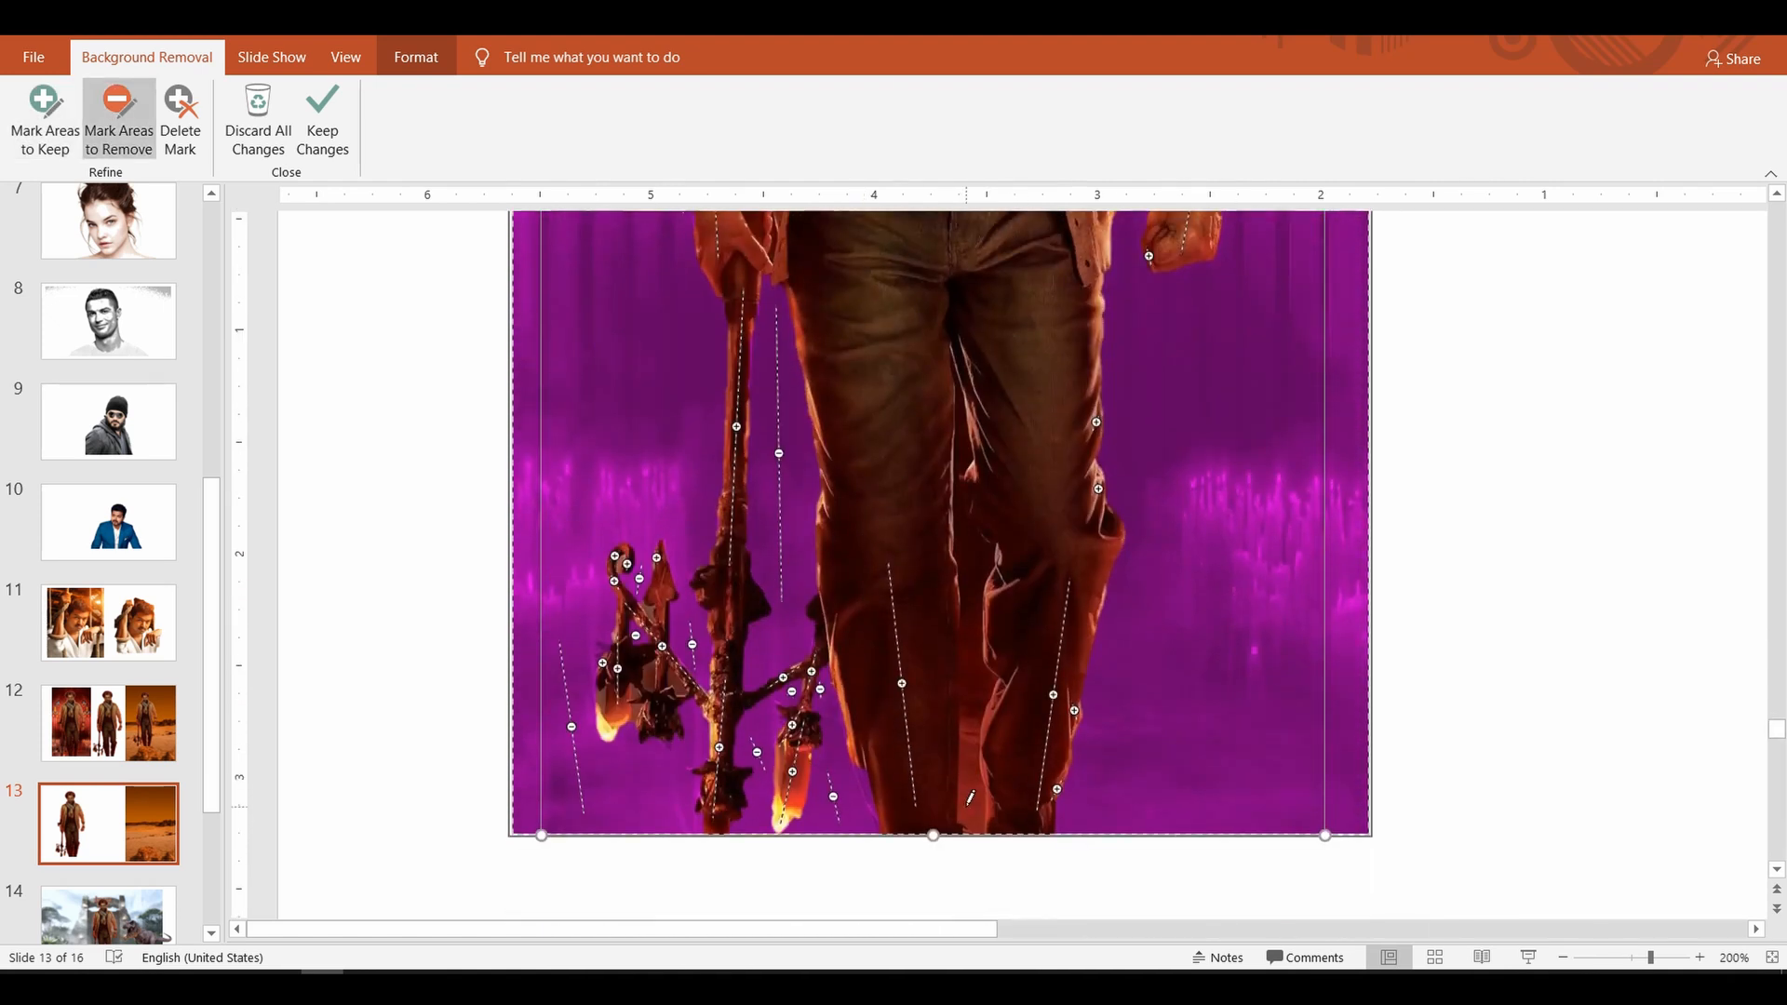
pyautogui.moveTo(963, 426); pyautogui.dragTo(967, 540)
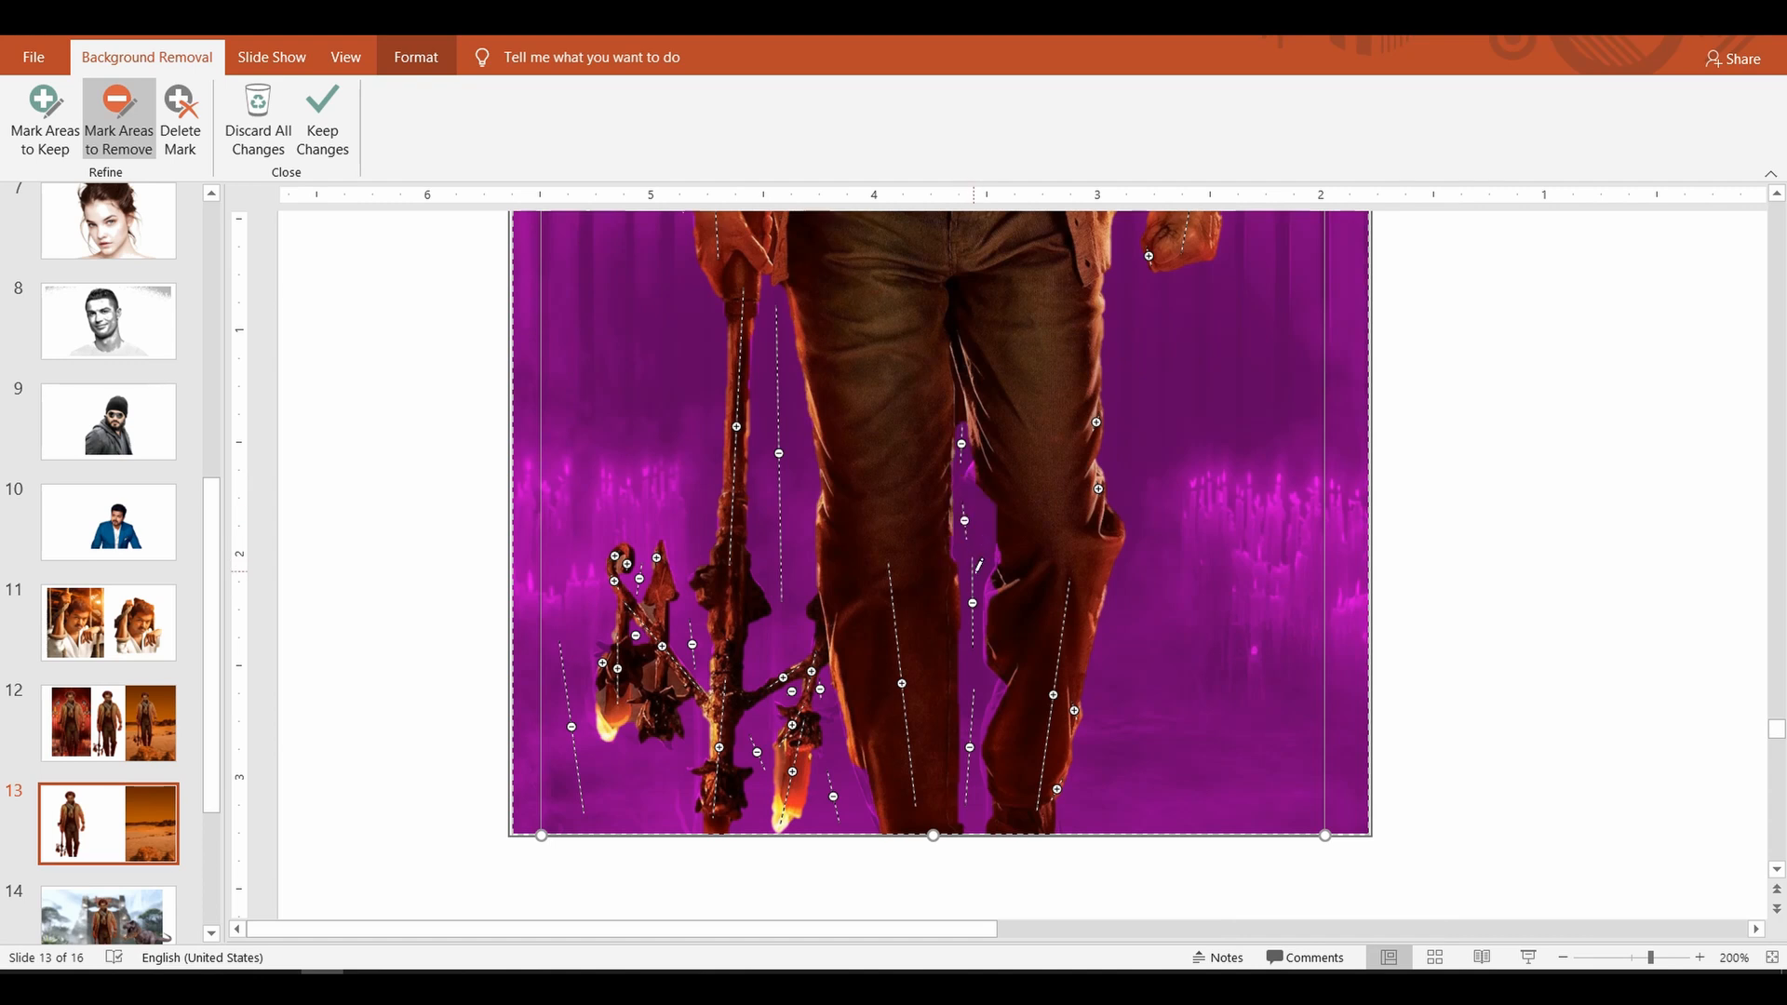
# Step: Mark the inner edge of the bent leg and the lower edges of both trouser legs as areas to keep
pyautogui.click(44, 123)
pyautogui.moveTo(996, 694); pyautogui.dragTo(985, 724)
pyautogui.moveTo(982, 637); pyautogui.dragTo(999, 546)
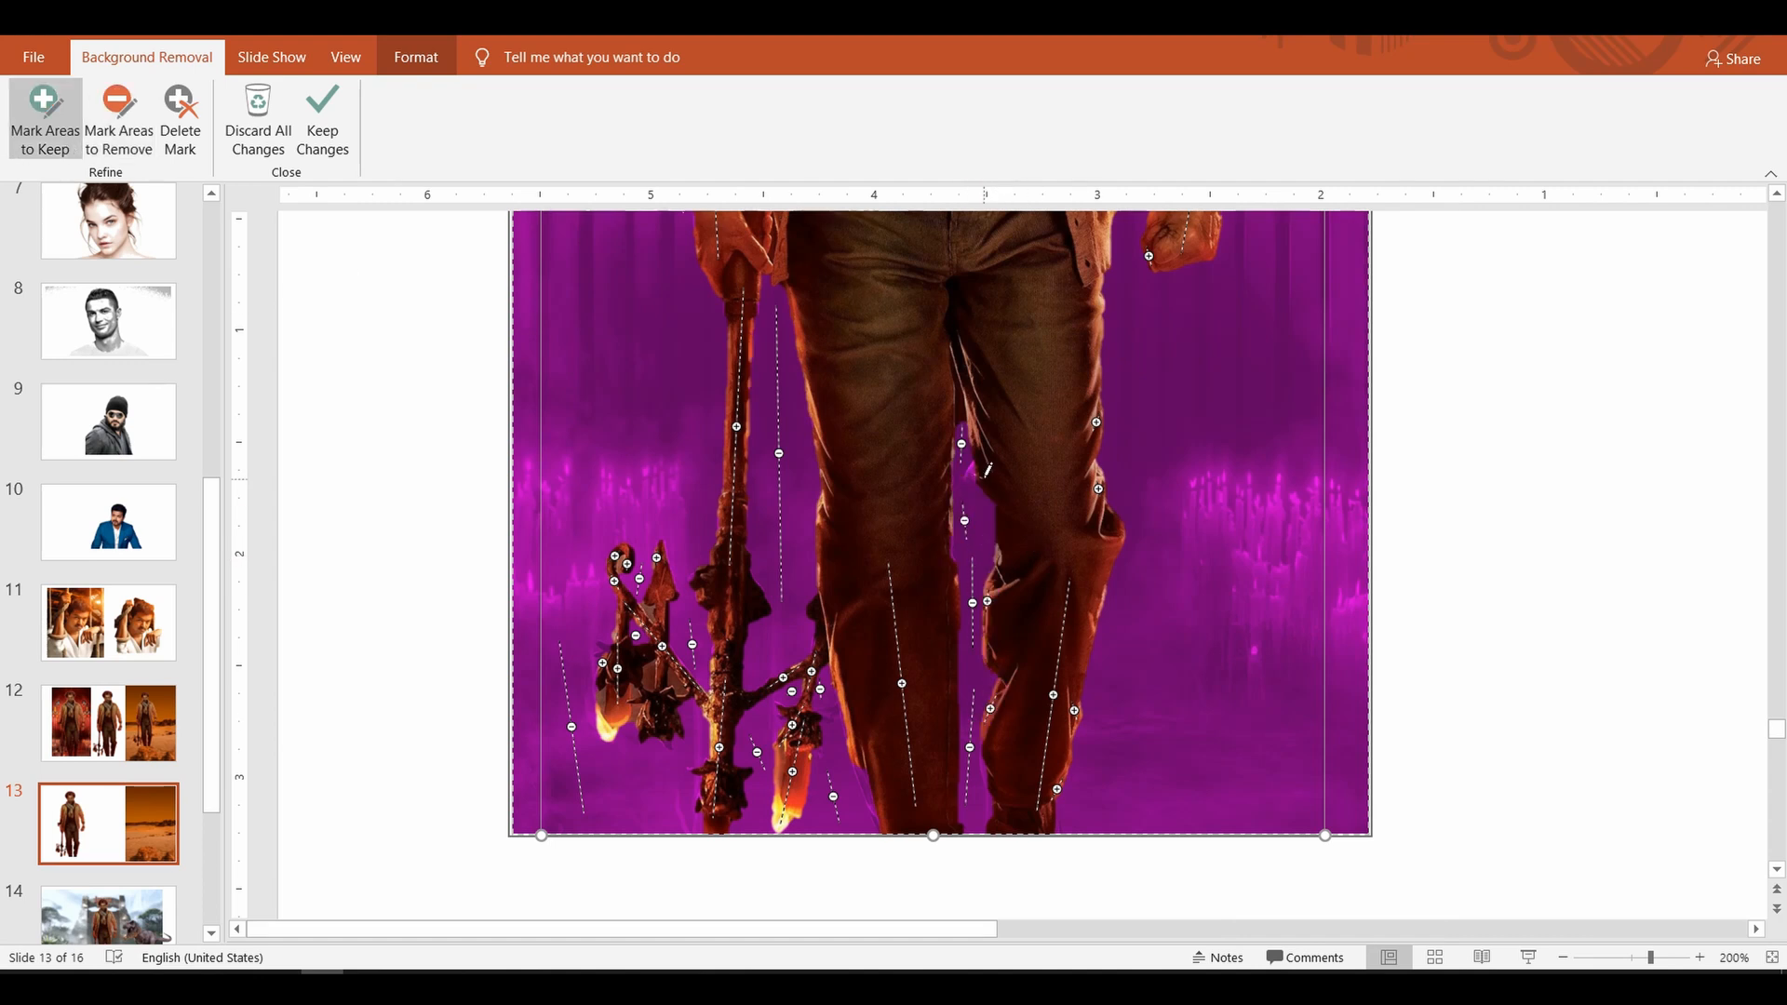
pyautogui.moveTo(969, 473); pyautogui.dragTo(985, 479)
pyautogui.moveTo(861, 779); pyautogui.dragTo(867, 803)
pyautogui.moveTo(985, 786); pyautogui.dragTo(989, 802)
# Step: Check the marked figure from head to feet, apply the background removal and fit the slide to the window
pyautogui.scroll(3, 1031, 696)
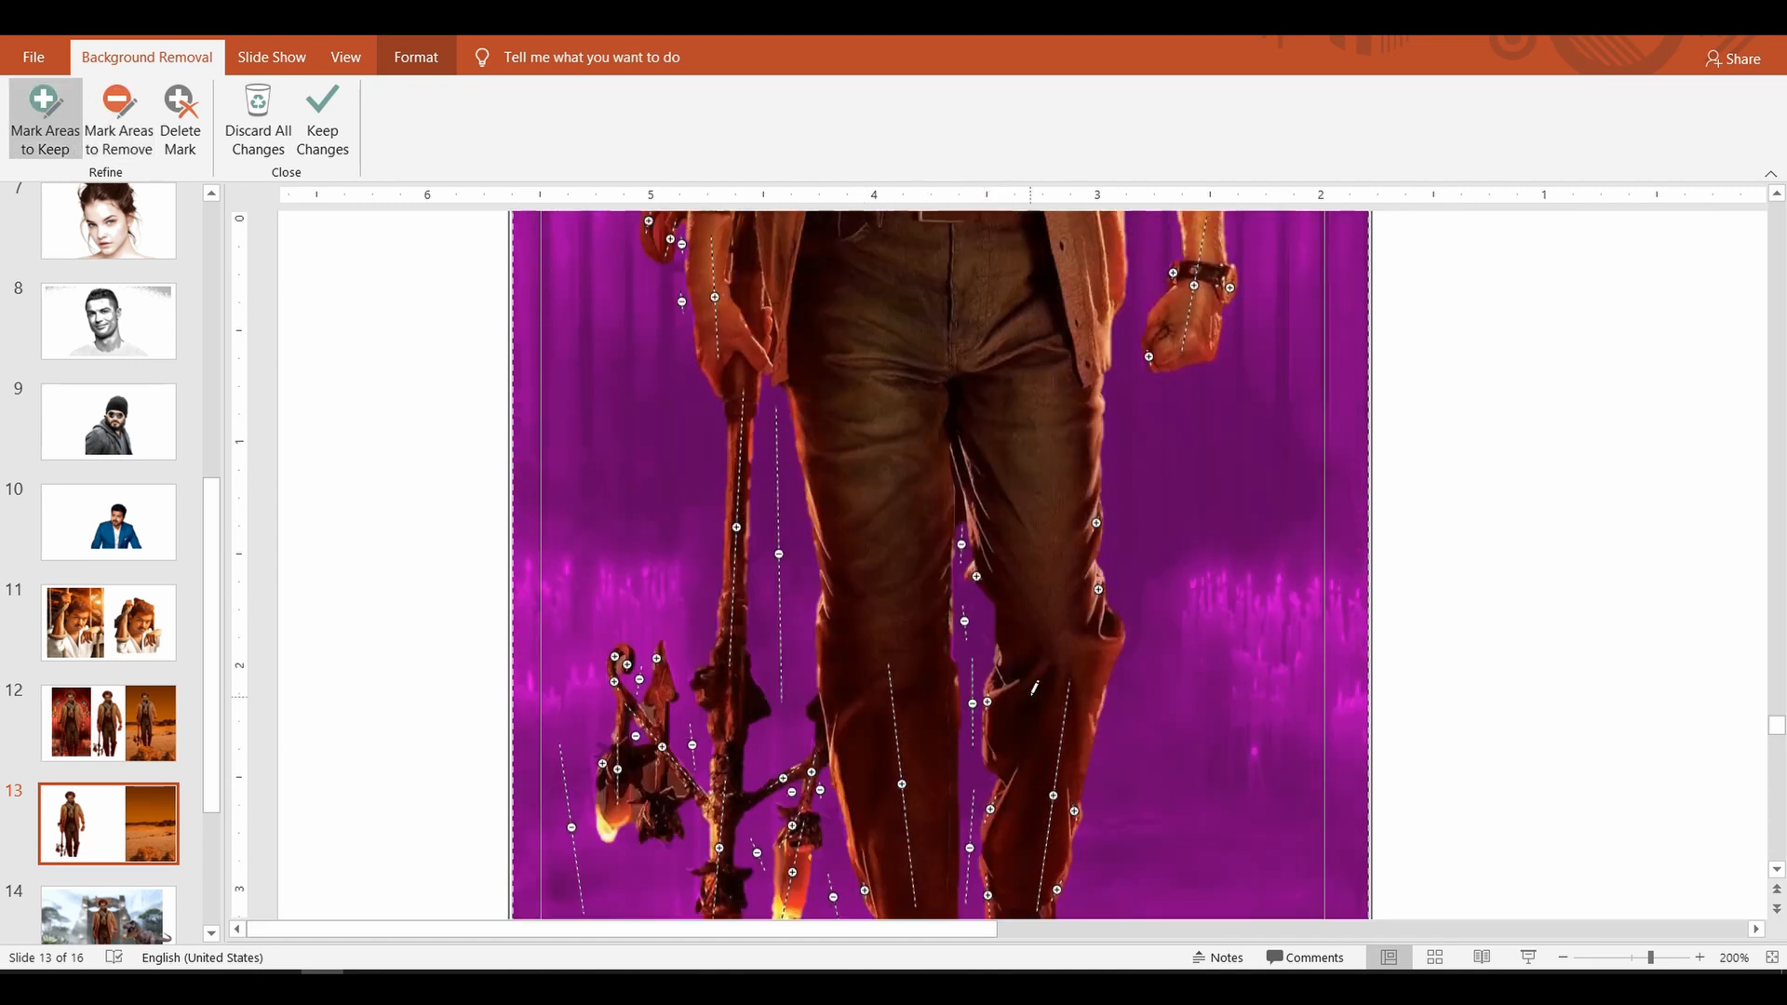
pyautogui.scroll(10, 1033, 687)
pyautogui.scroll(-12, 940, 558)
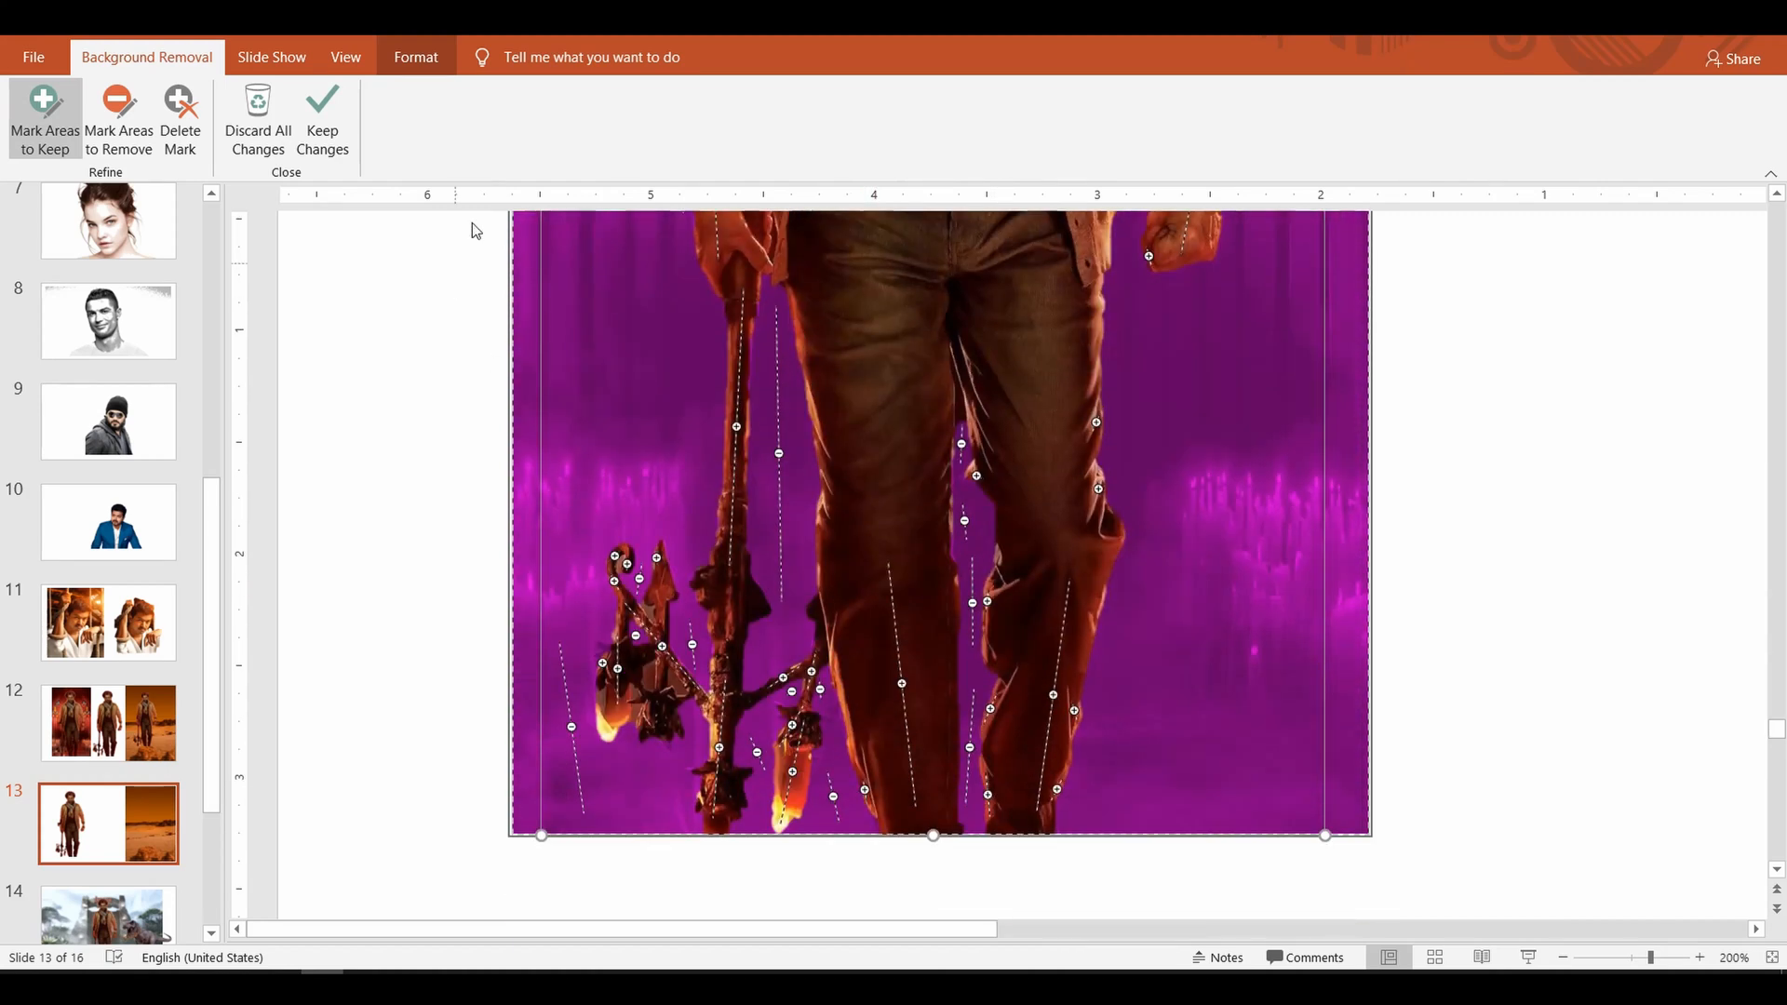
pyautogui.click(337, 114)
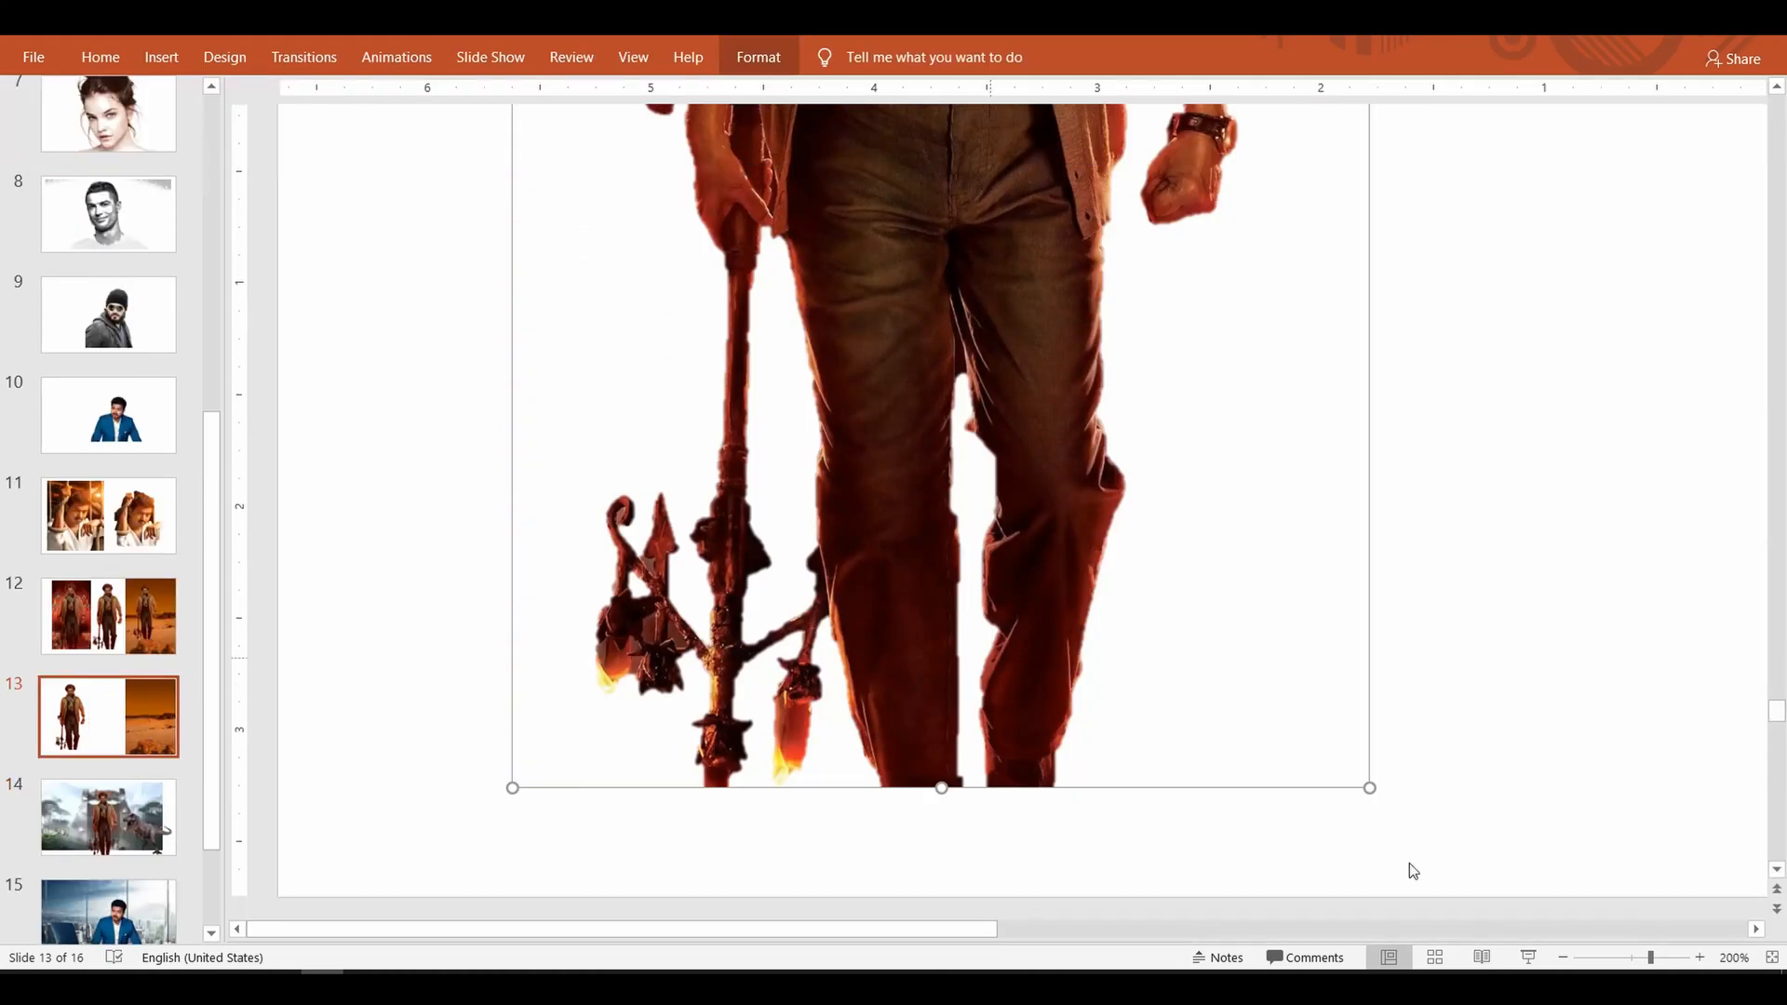
pyautogui.click(1772, 957)
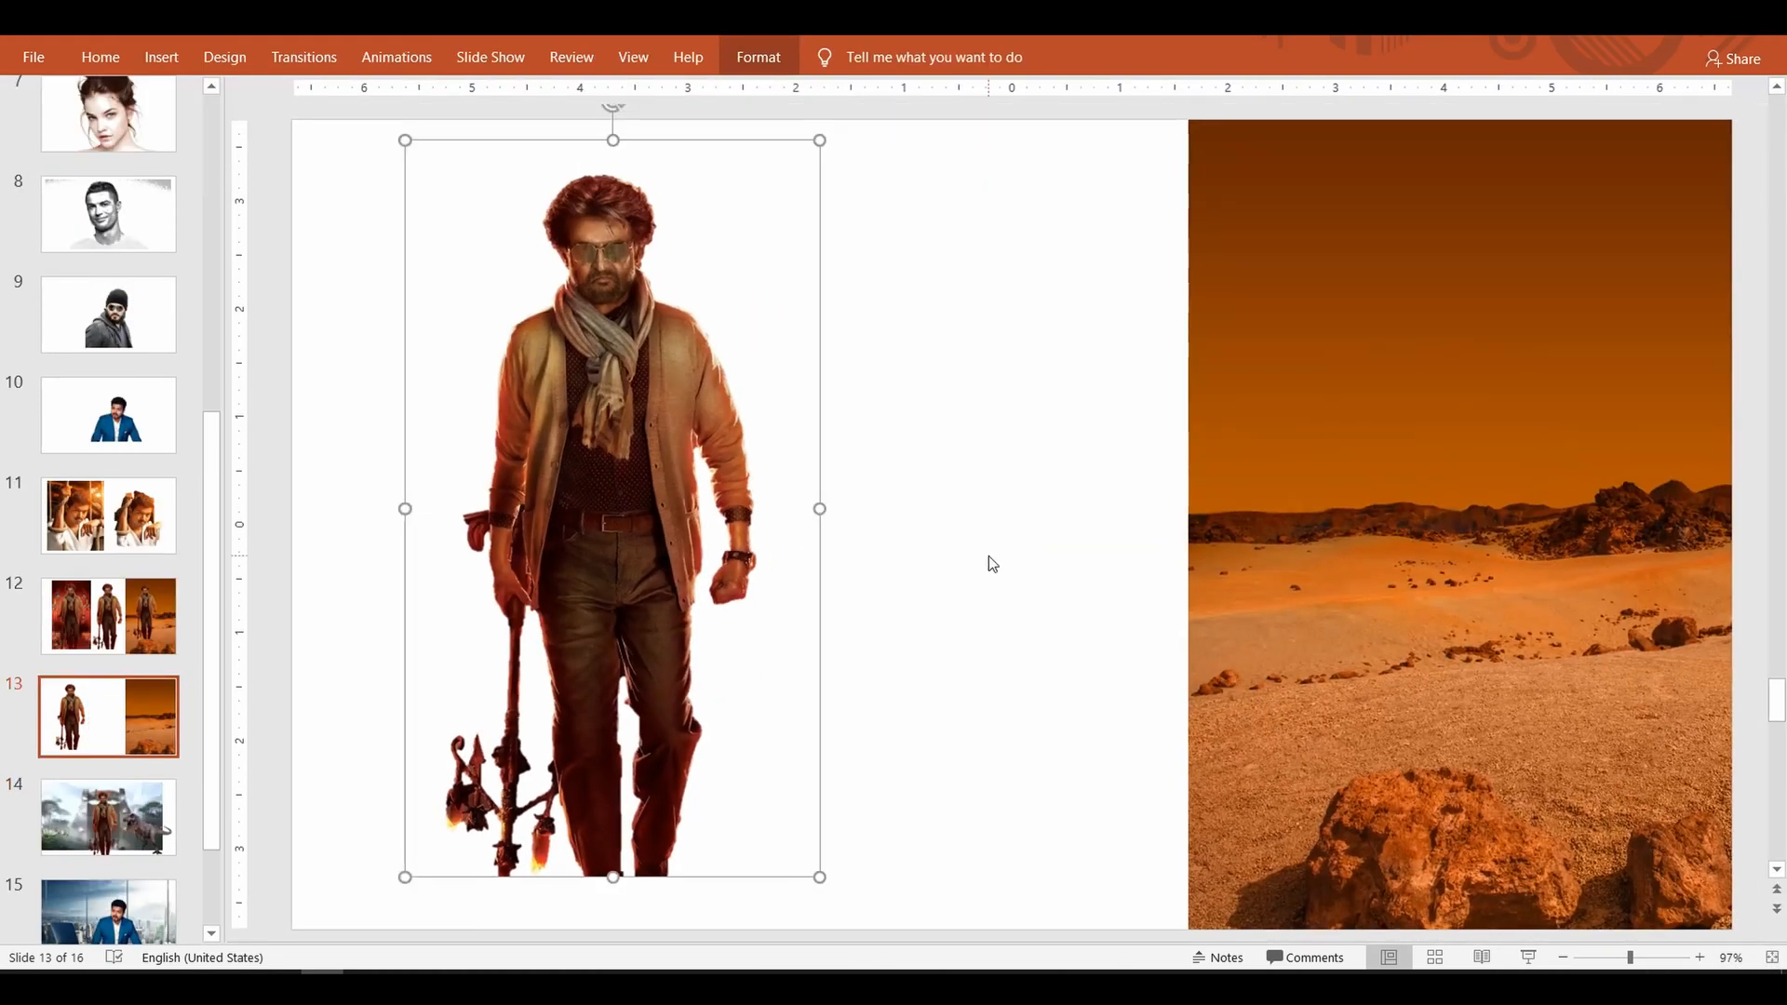
# Step: Paste a copy of the cut-out man, place it over the desert picture just above the large rock, and deselect it
pyautogui.hotkey('ctrl', 'v')
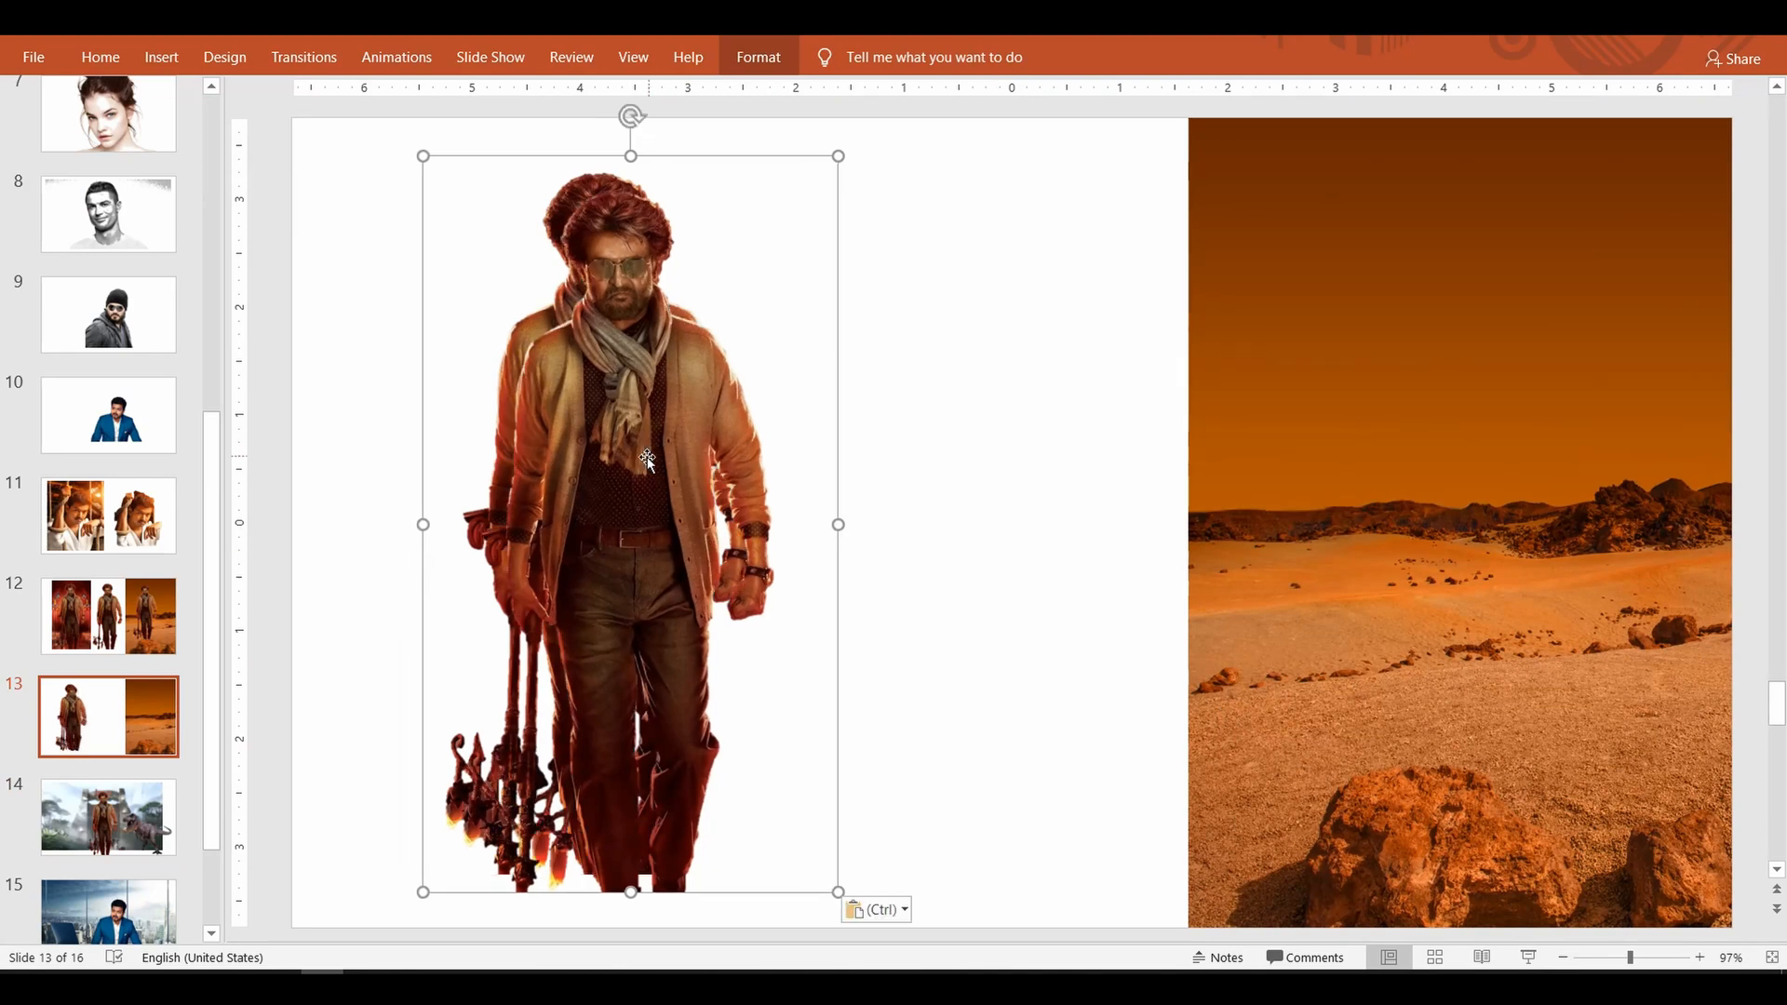
pyautogui.moveTo(647, 459); pyautogui.dragTo(1410, 421)
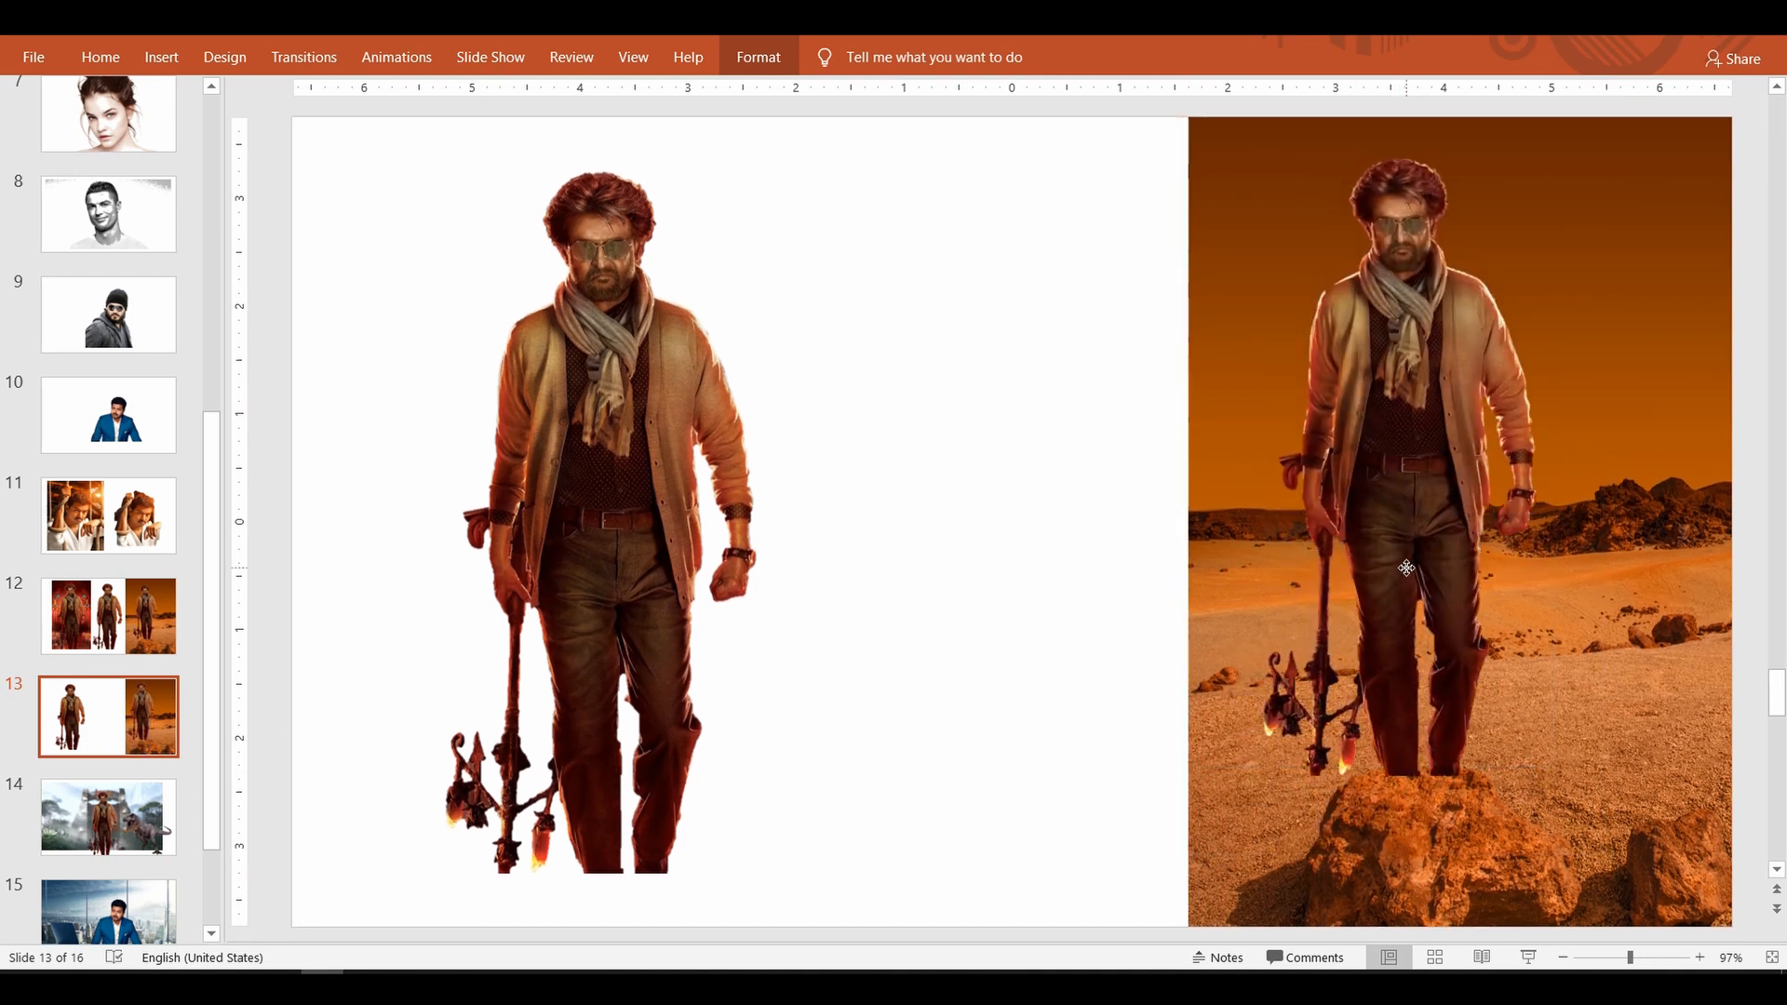
pyautogui.moveTo(1407, 568); pyautogui.dragTo(1409, 557)
pyautogui.click(998, 622)
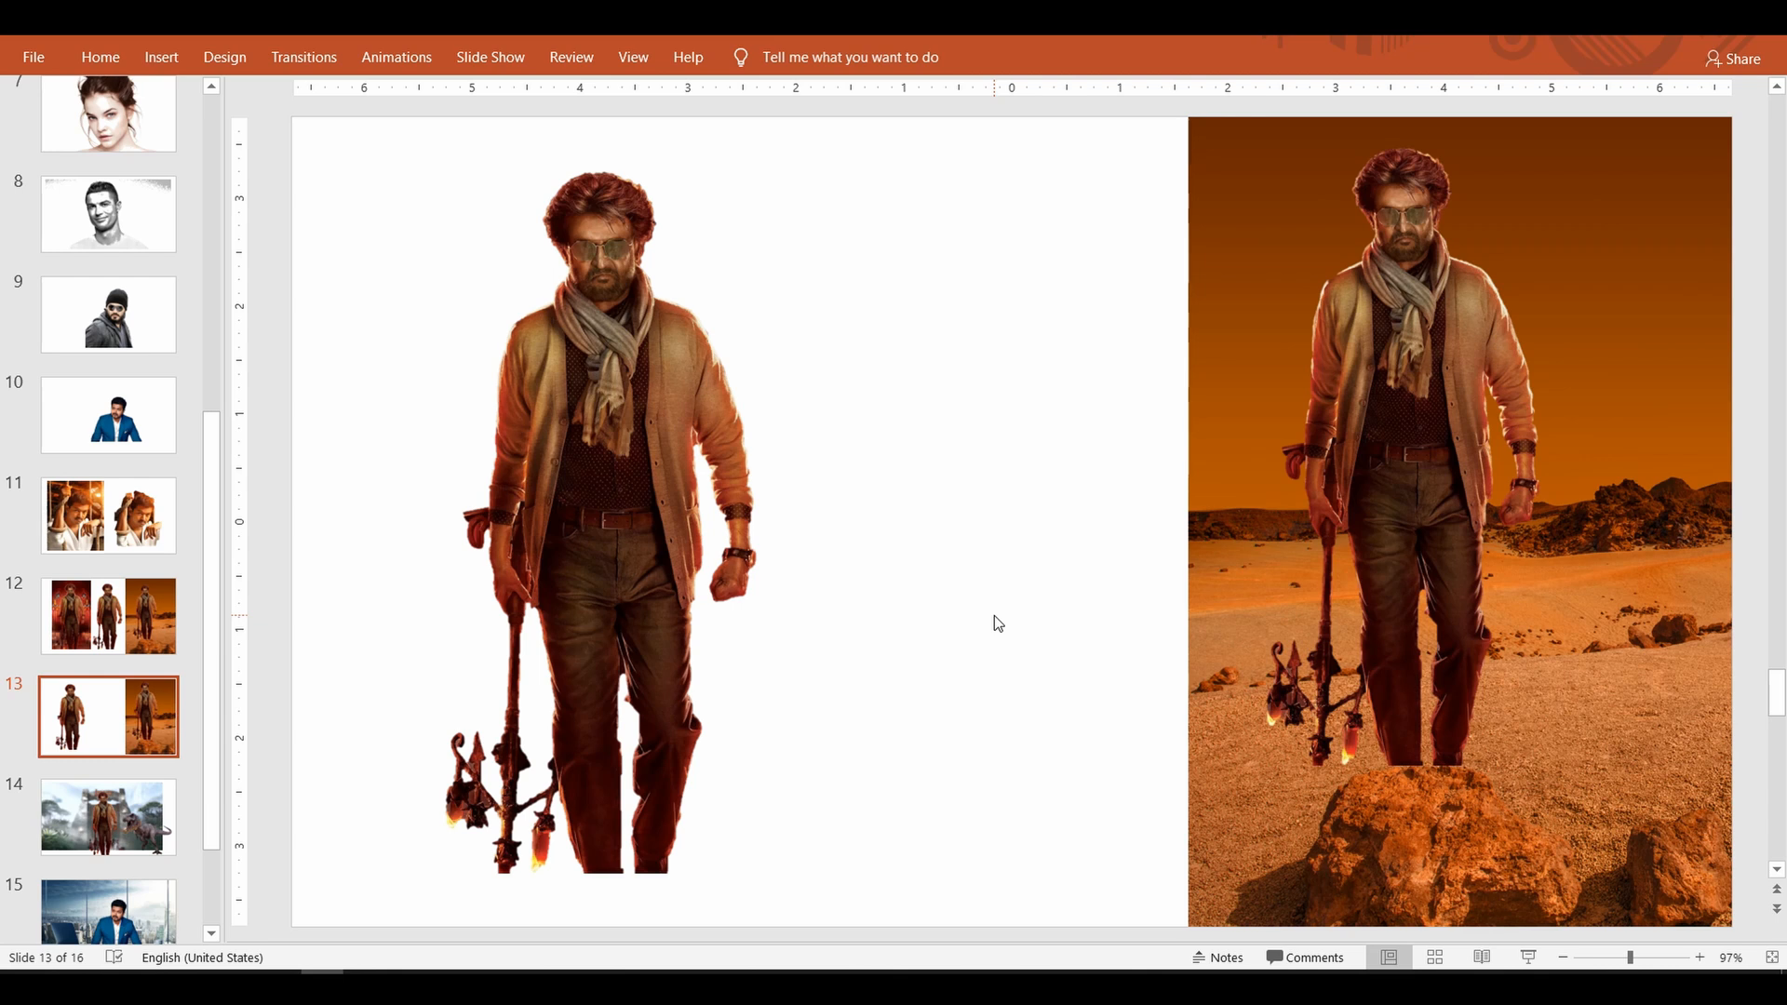
# Step: Try the Reset Picture command on the cut-out man on the slide's white area, and deselect the picture
pyautogui.click(658, 540)
pyautogui.click(750, 56)
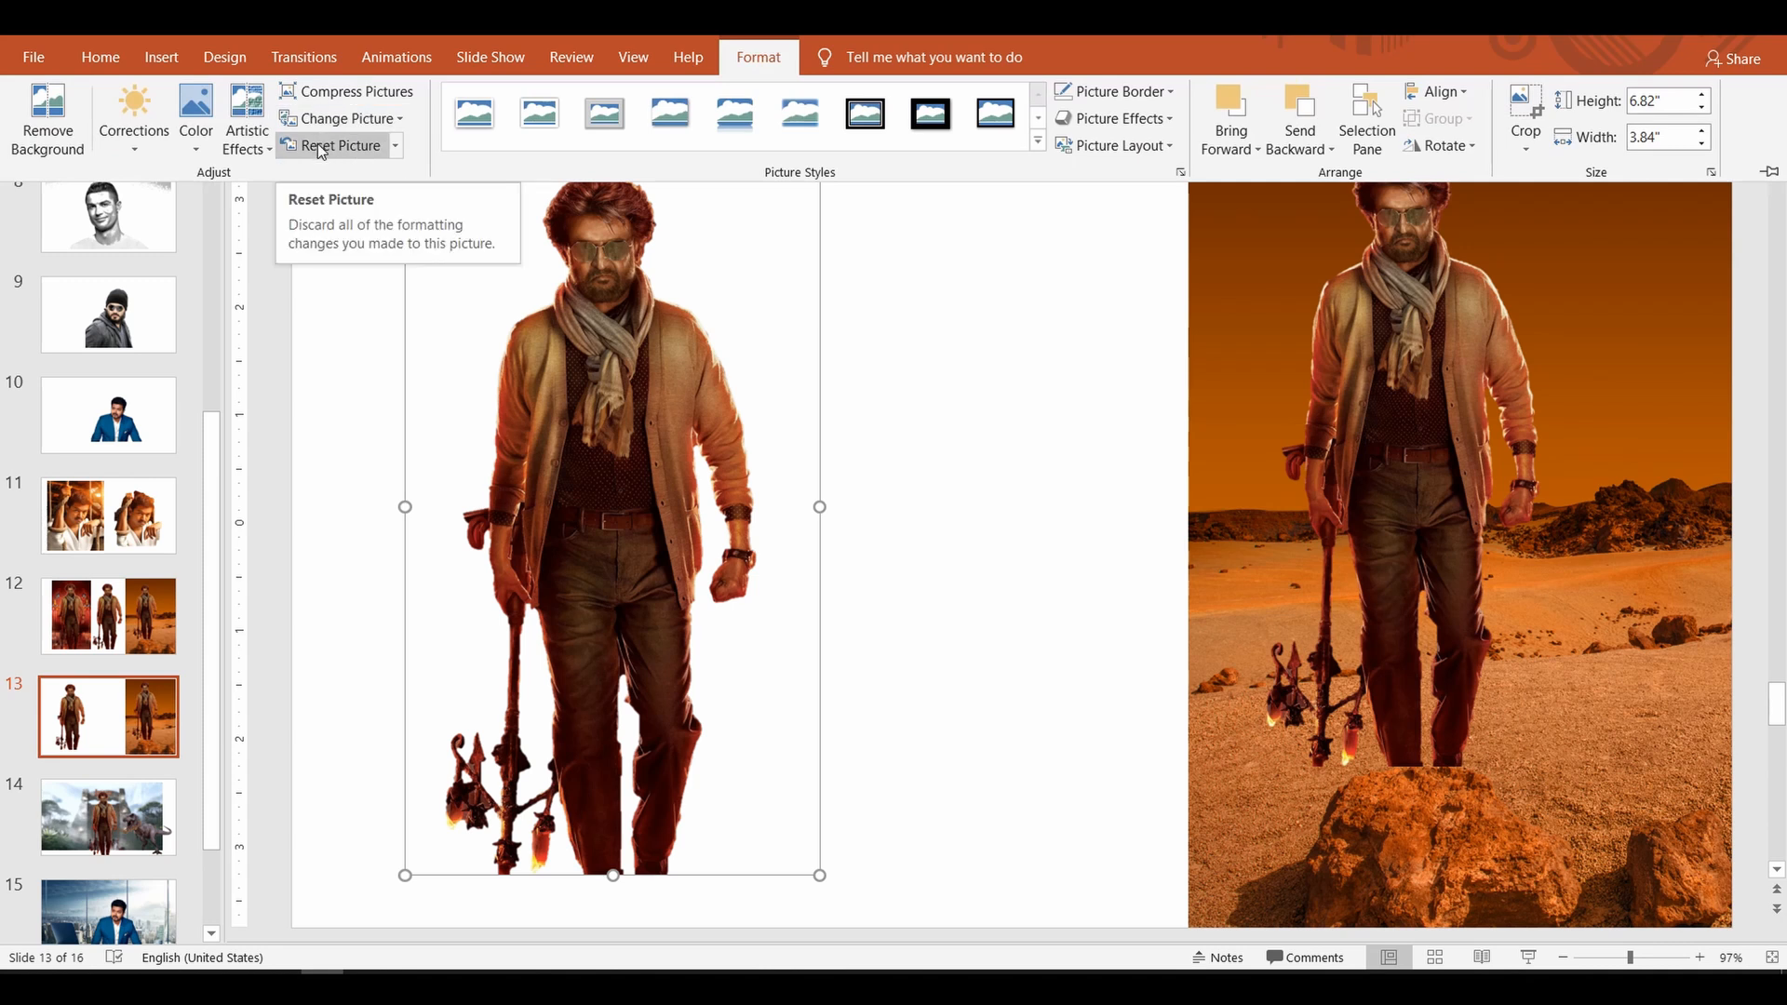
pyautogui.click(317, 144)
pyautogui.click(797, 471)
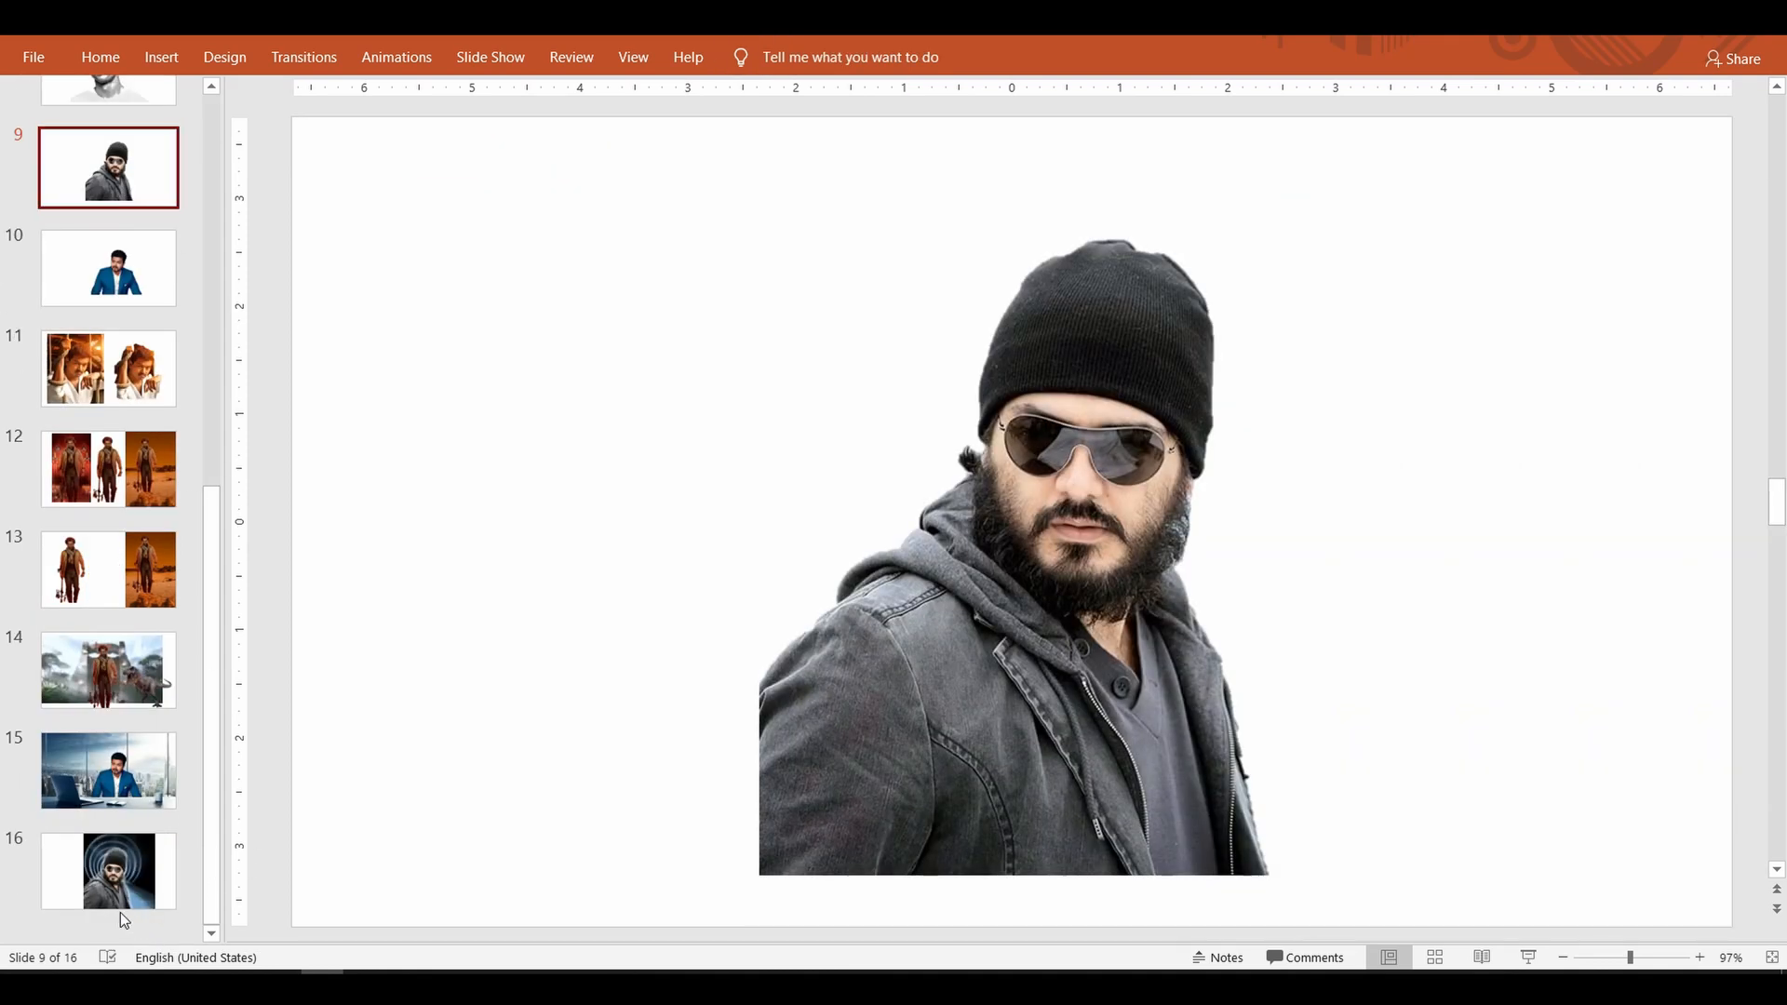
# Step: Review the cut-outs and composites on slides 16, 10, 15, 13 and 14, and show slide 14 as a full-screen slide show
pyautogui.click(121, 886)
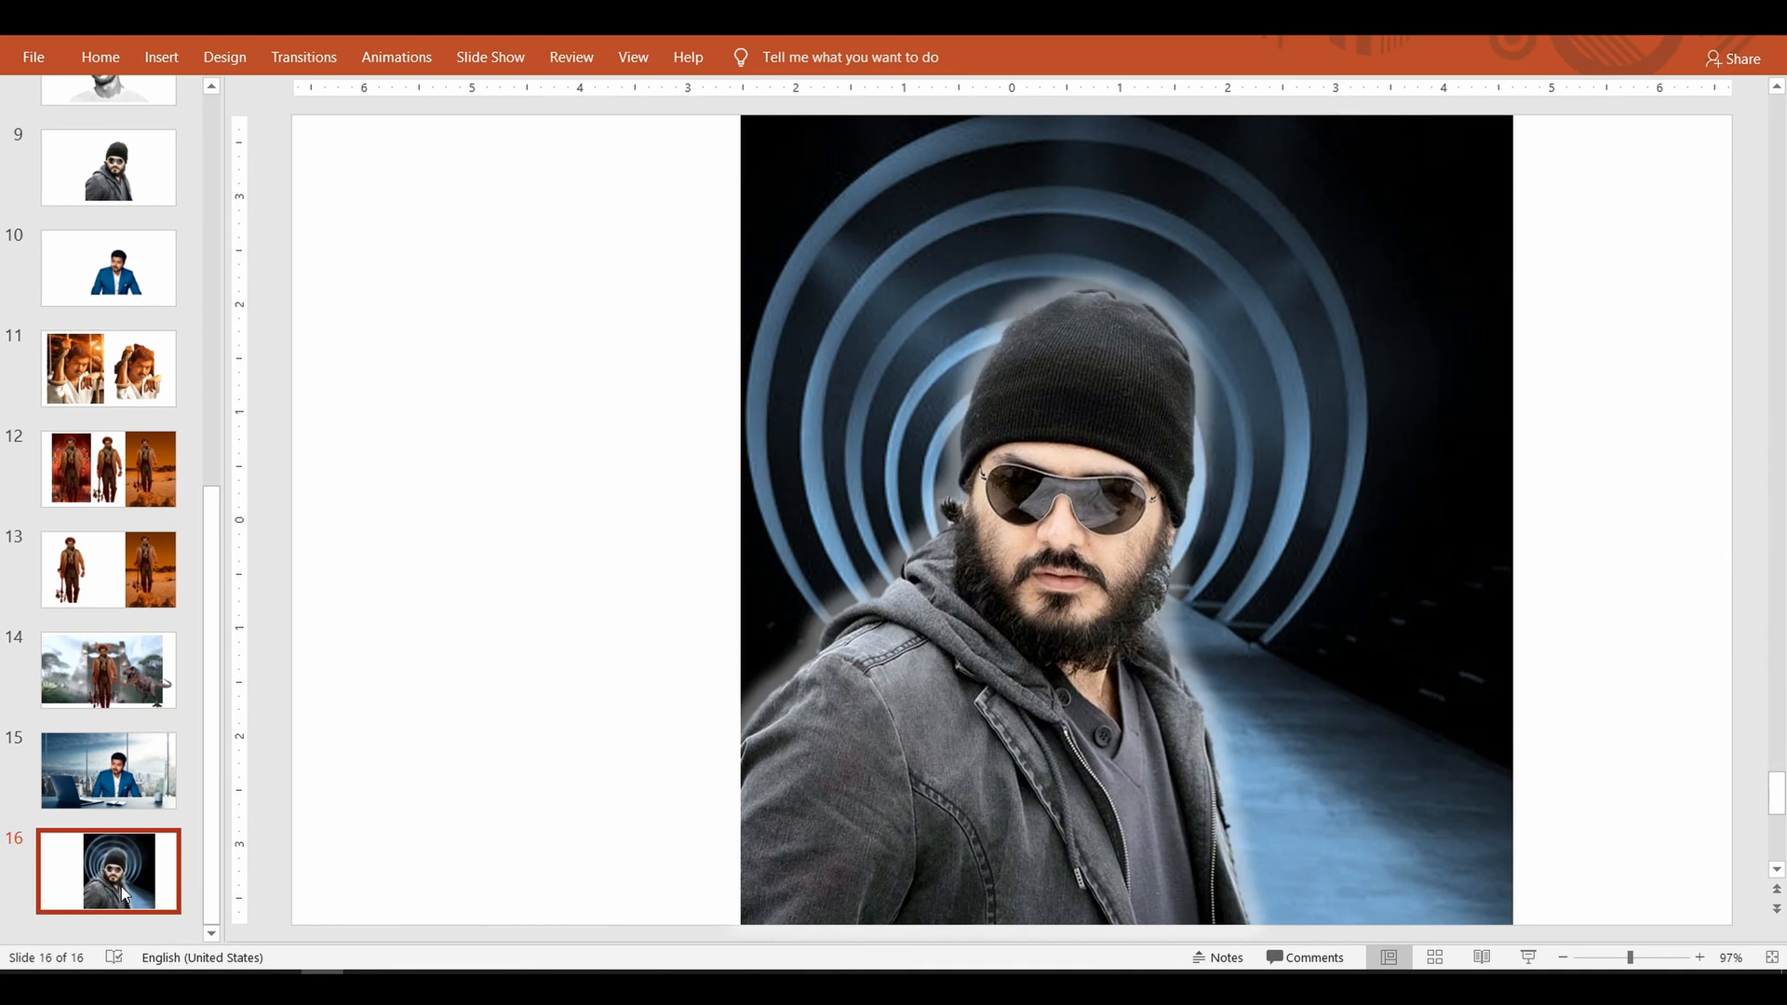
pyautogui.click(115, 272)
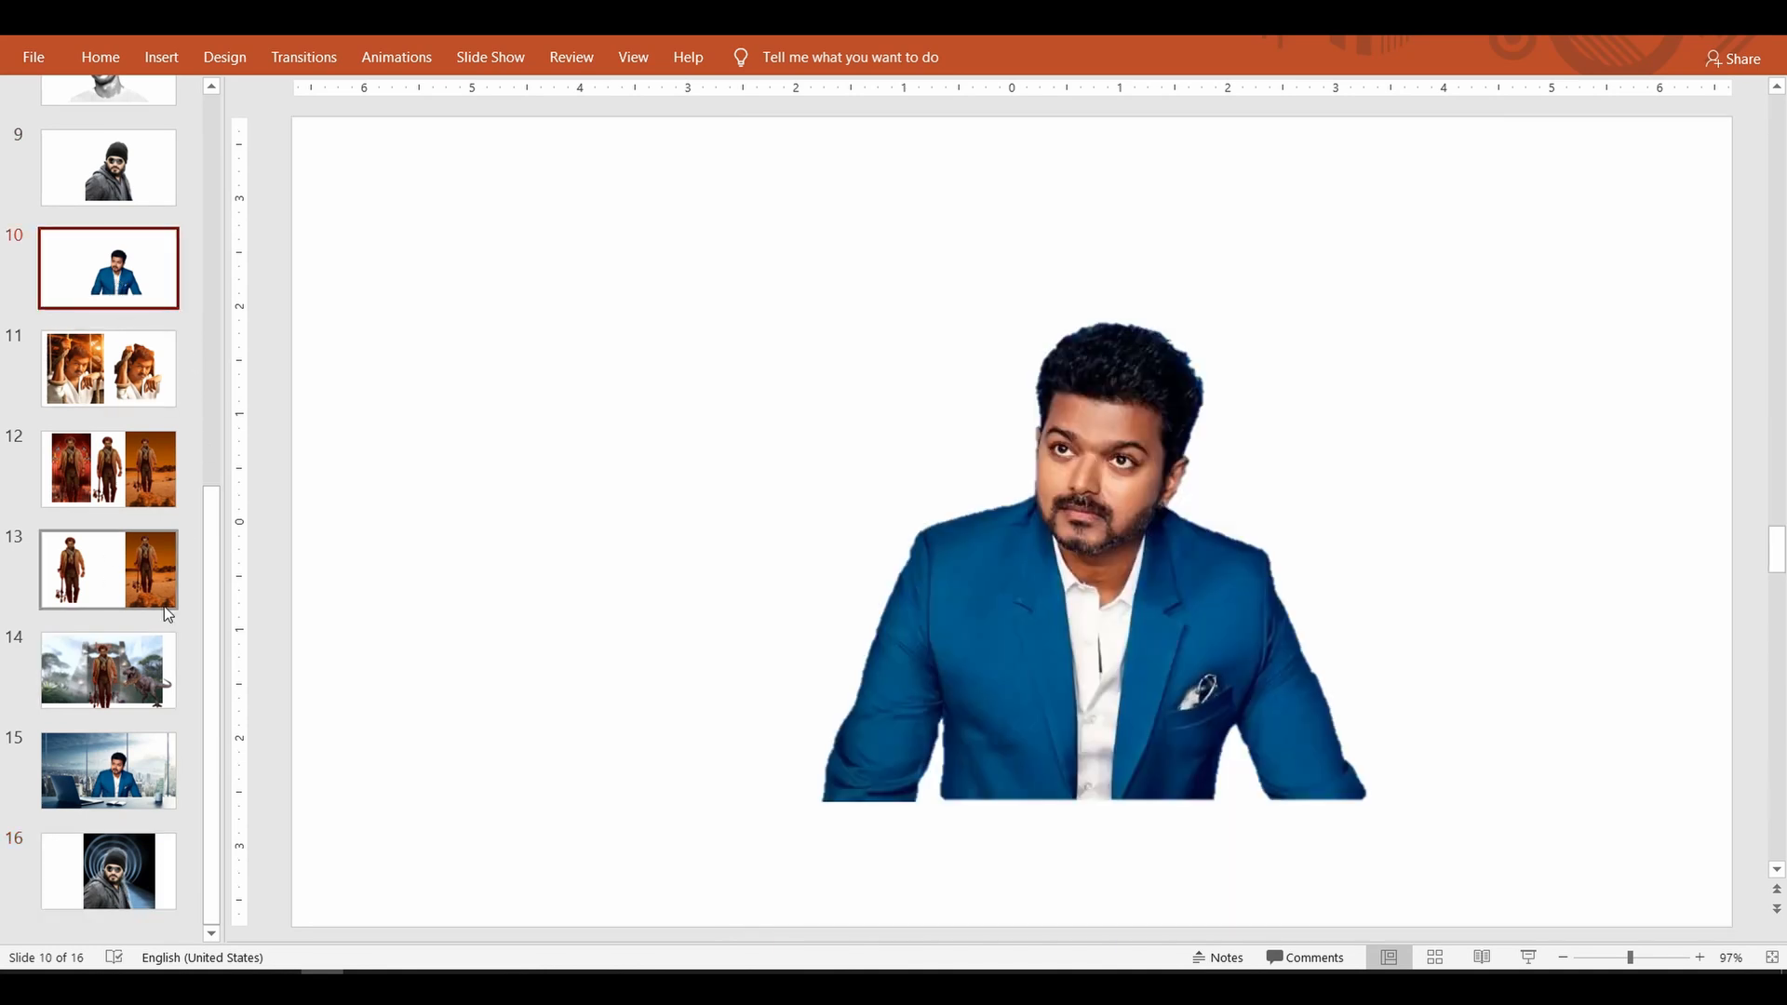
pyautogui.click(104, 792)
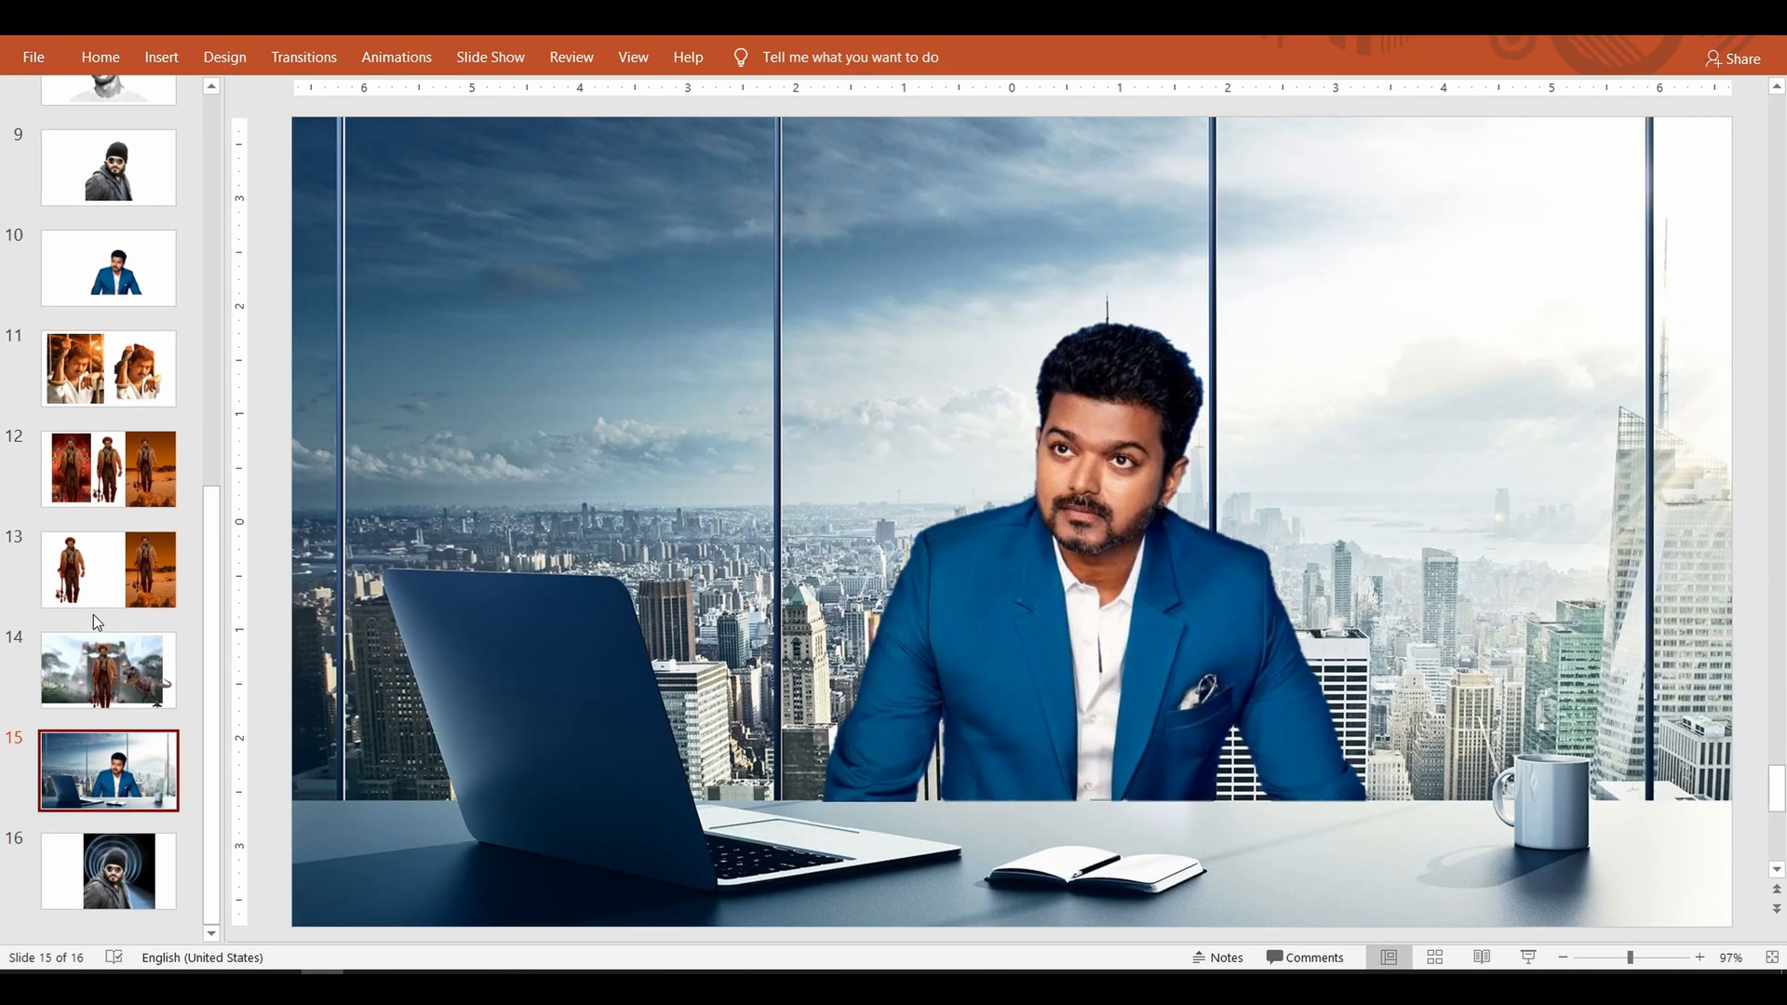
pyautogui.click(96, 577)
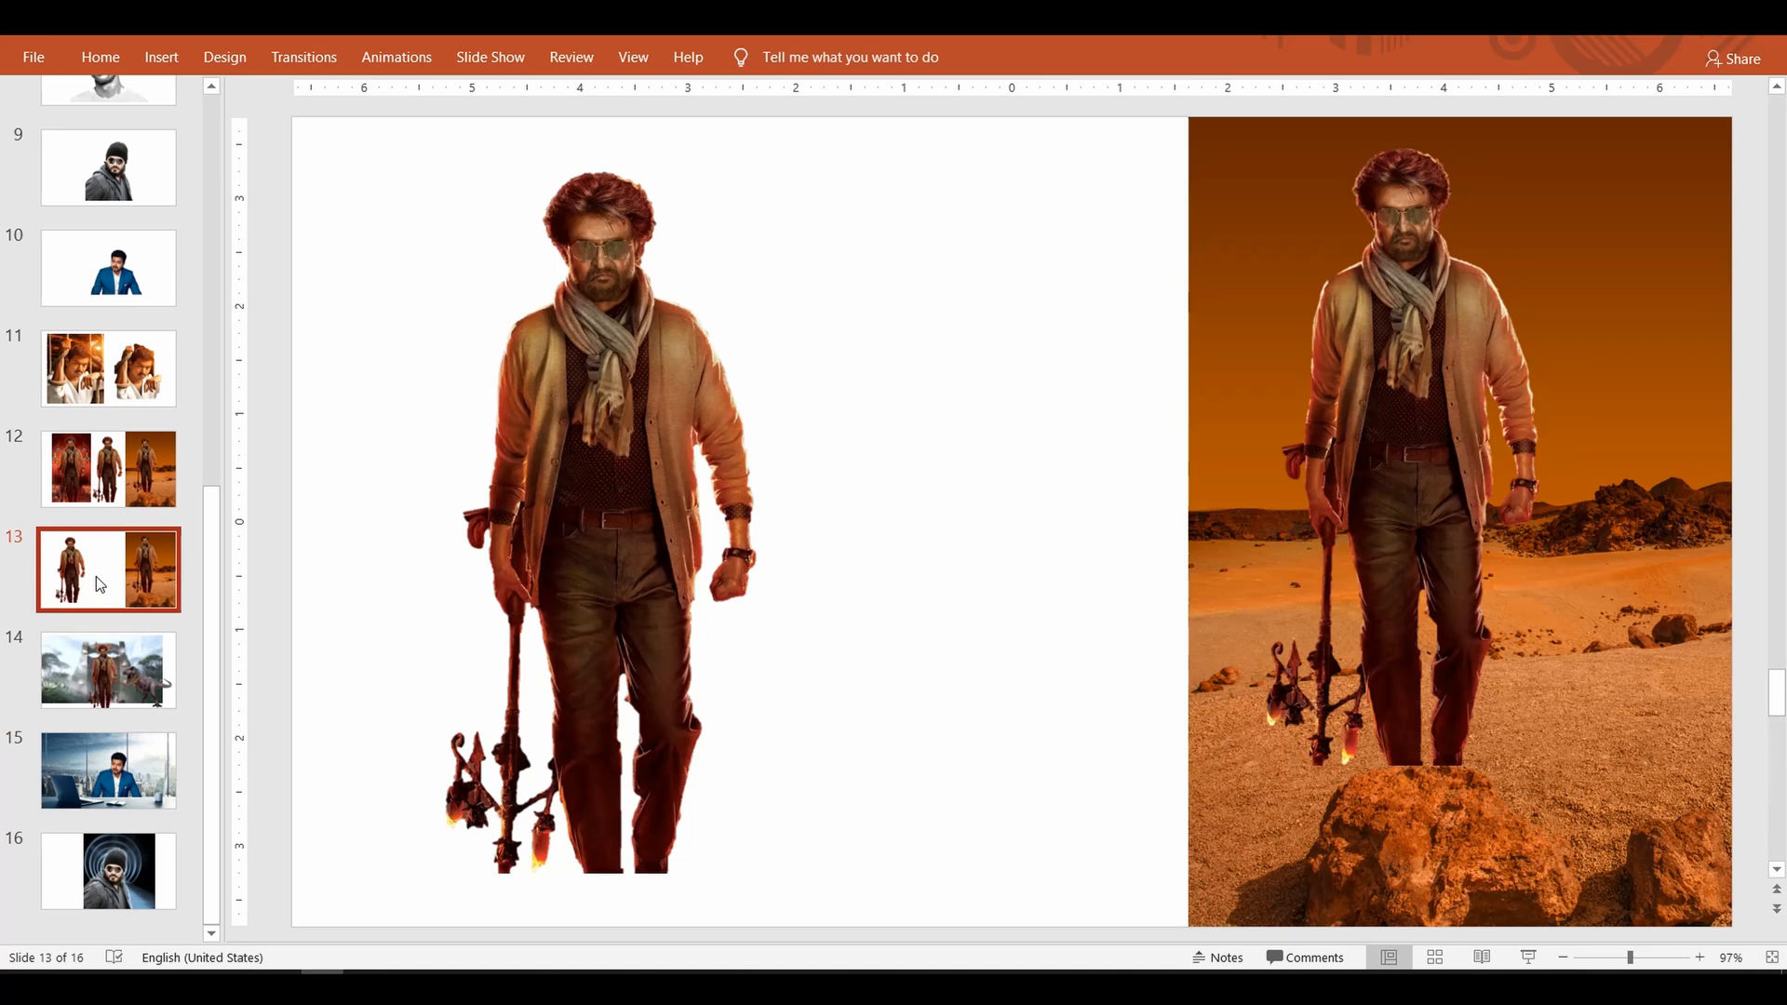
pyautogui.click(120, 678)
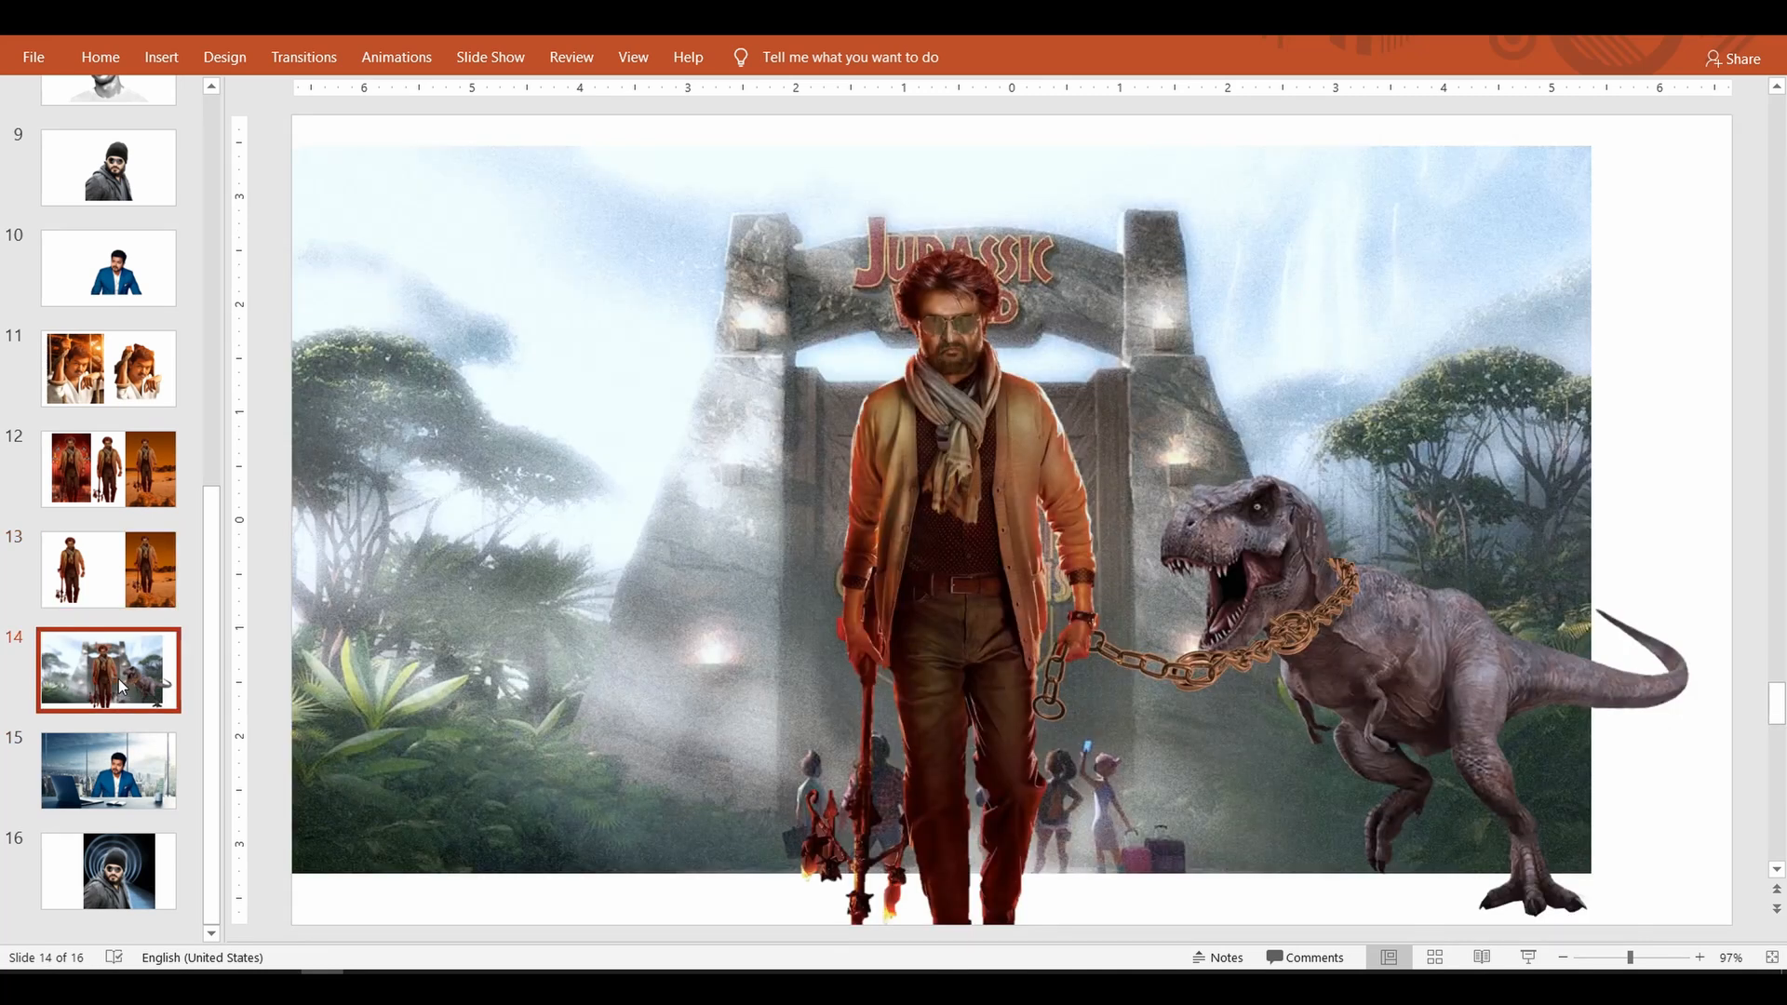
pyautogui.hotkey('shift', 'F5')
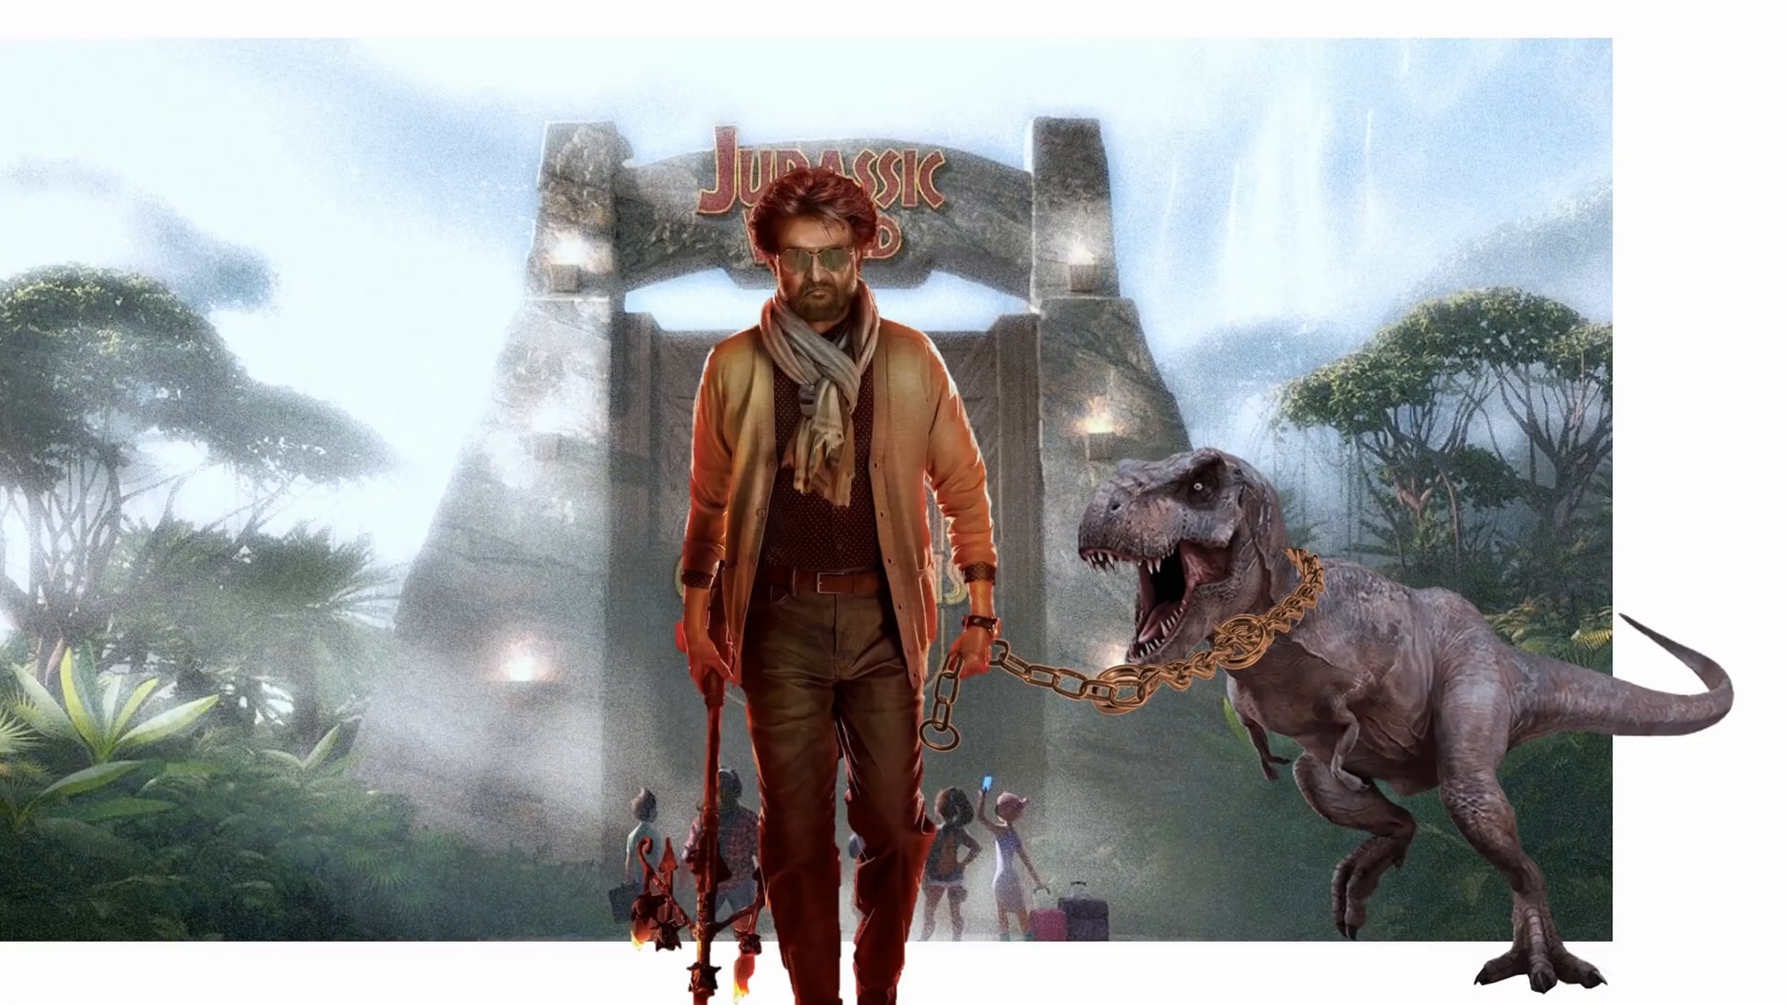